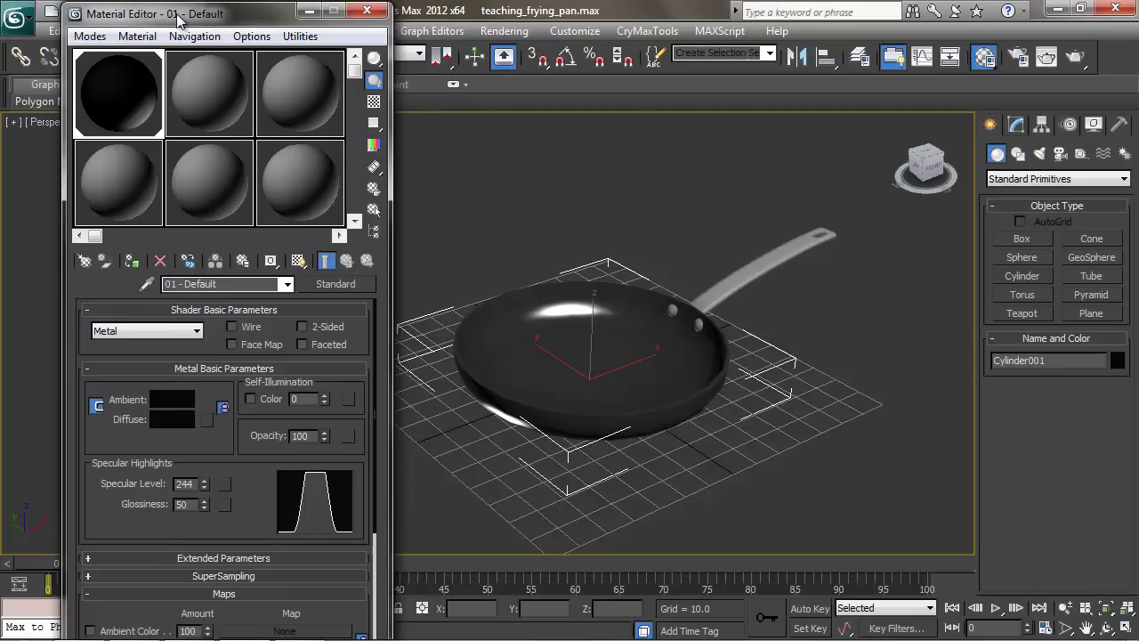
- Render the perspective view of the frying pan and compare the rendered frame with the viewport
drag(172, 19, 182, 45)
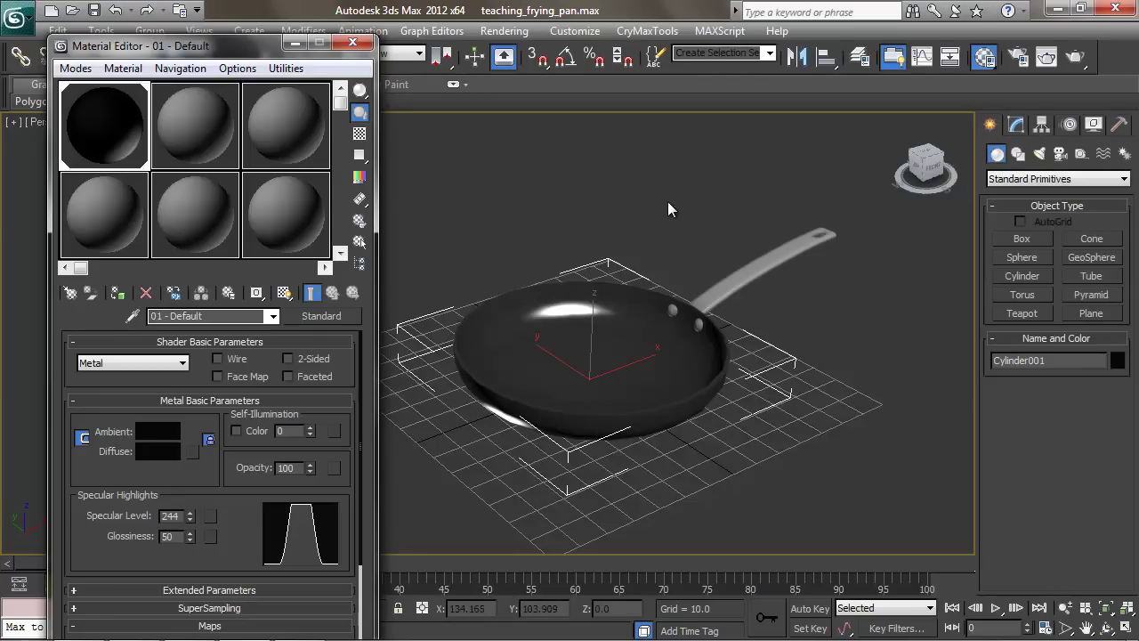
click(1076, 57)
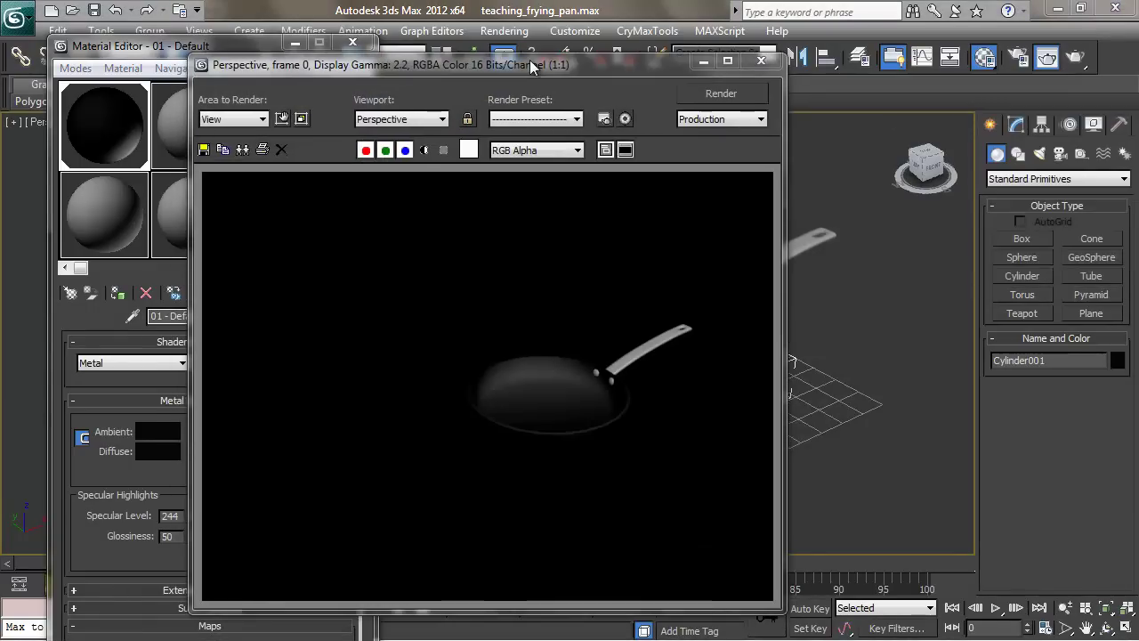
drag(527, 61, 502, 48)
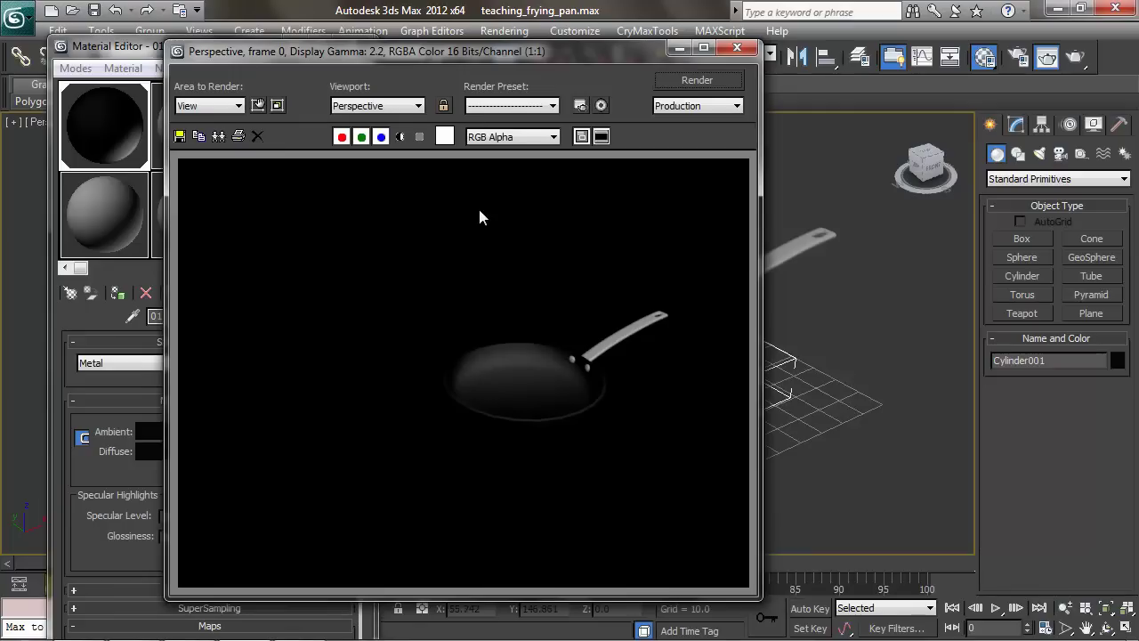
drag(494, 52, 231, 67)
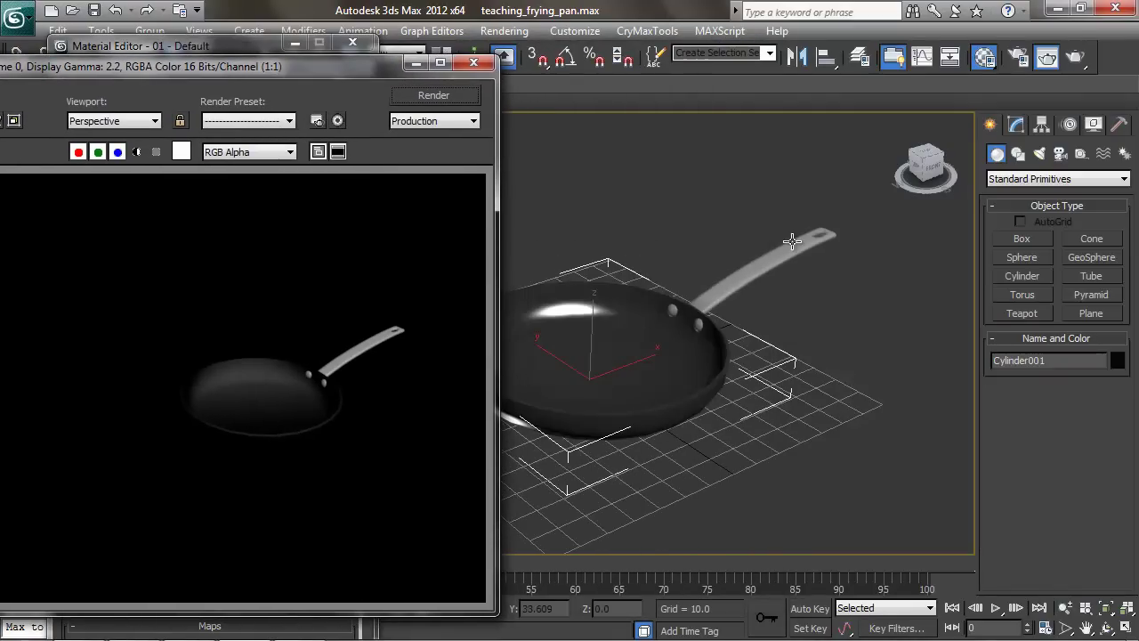
drag(247, 71, 481, 63)
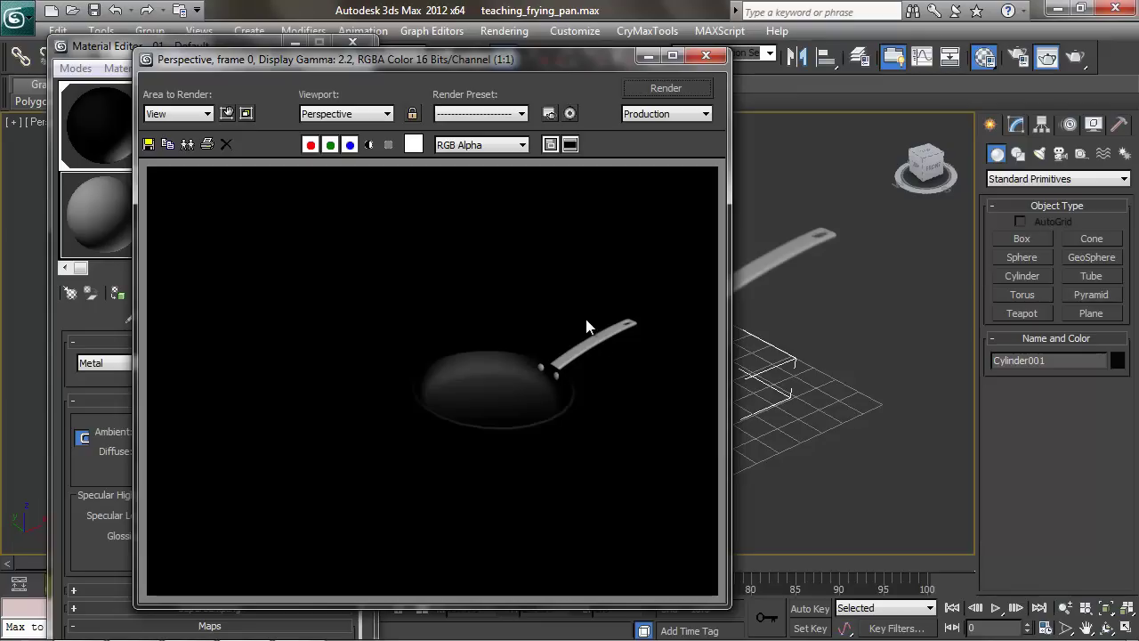
drag(523, 60, 619, 56)
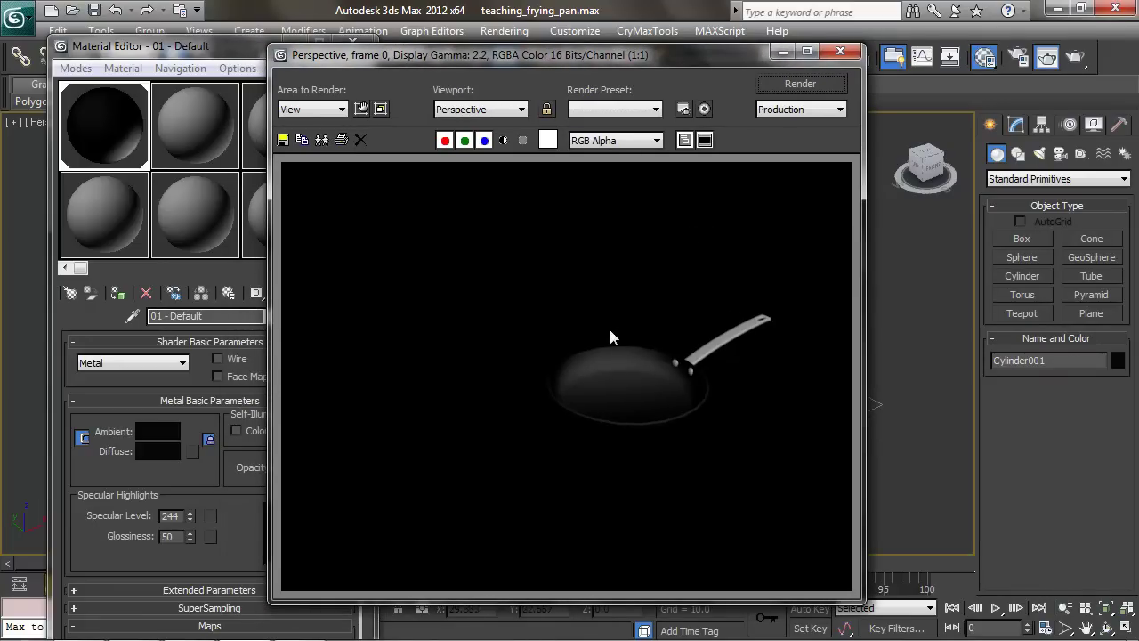
drag(596, 62, 721, 40)
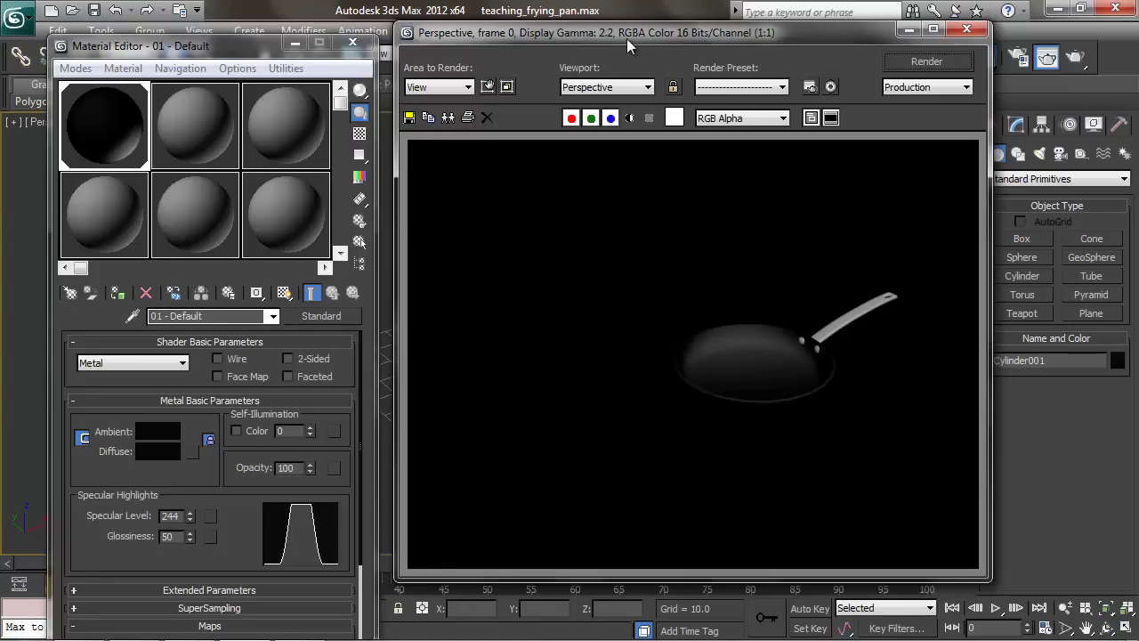
drag(727, 33, 269, 39)
middle_drag(731, 246, 822, 250)
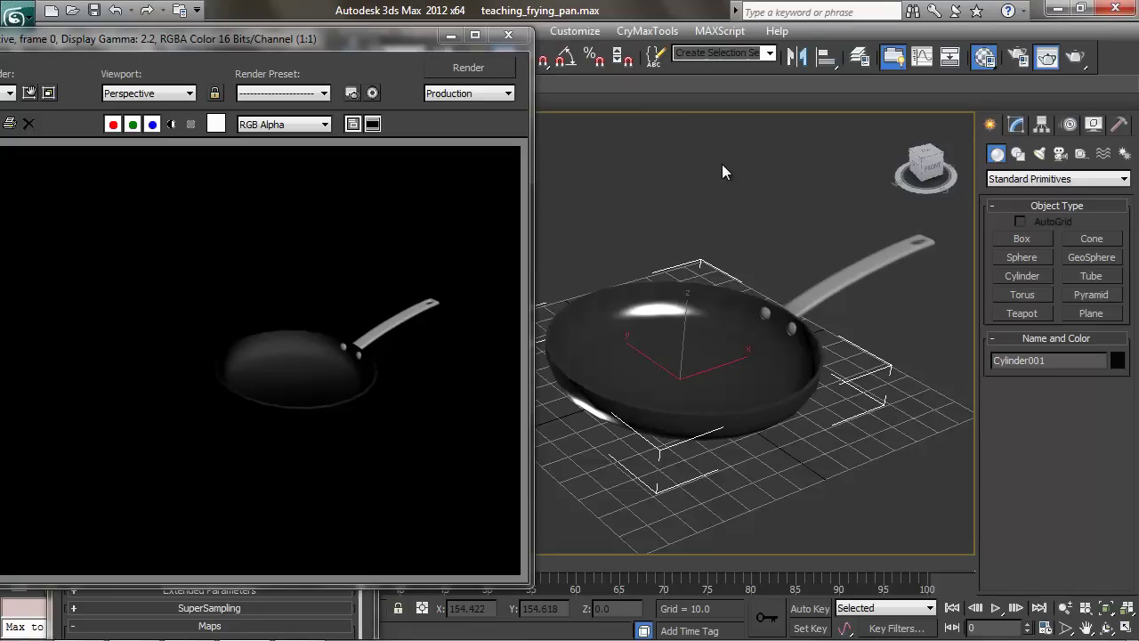
drag(187, 39, 483, 165)
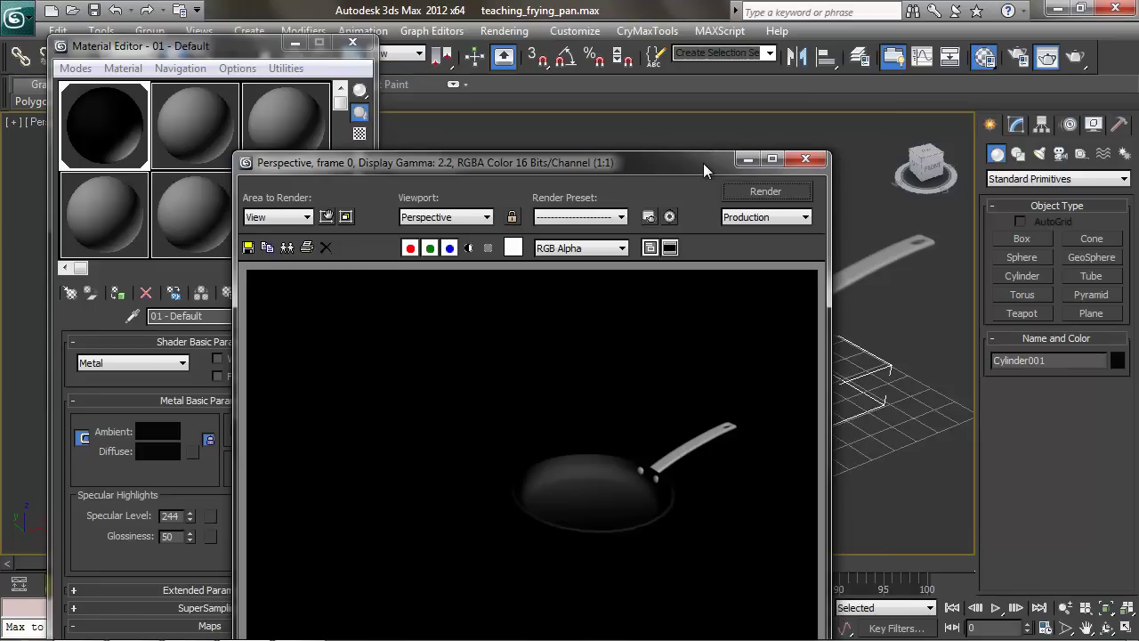
drag(701, 163, 455, 109)
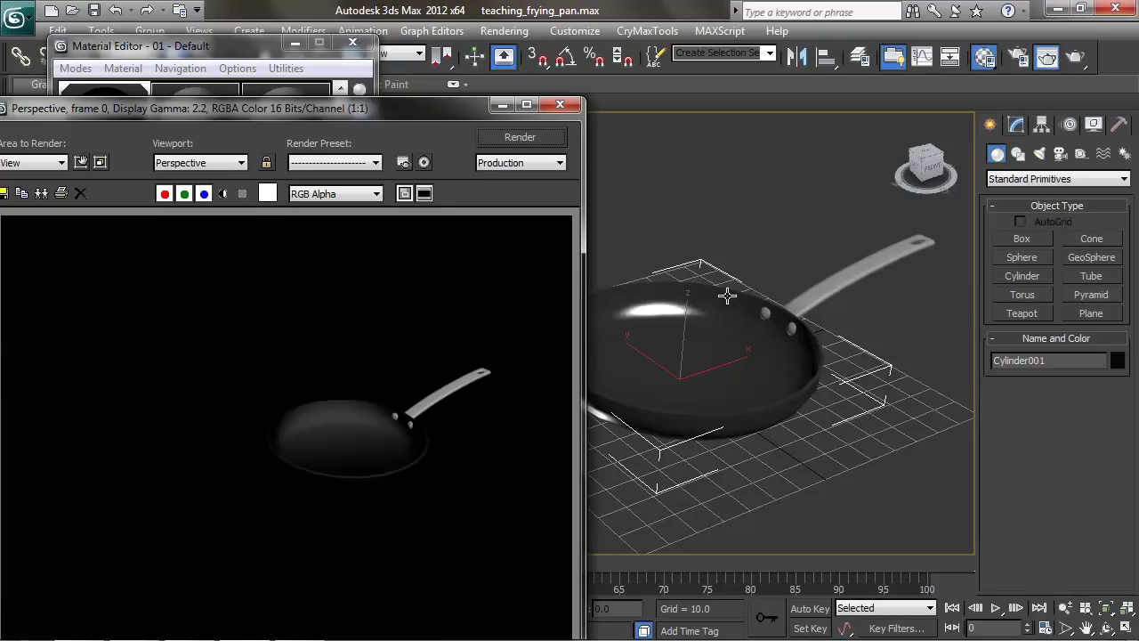
drag(314, 106, 659, 71)
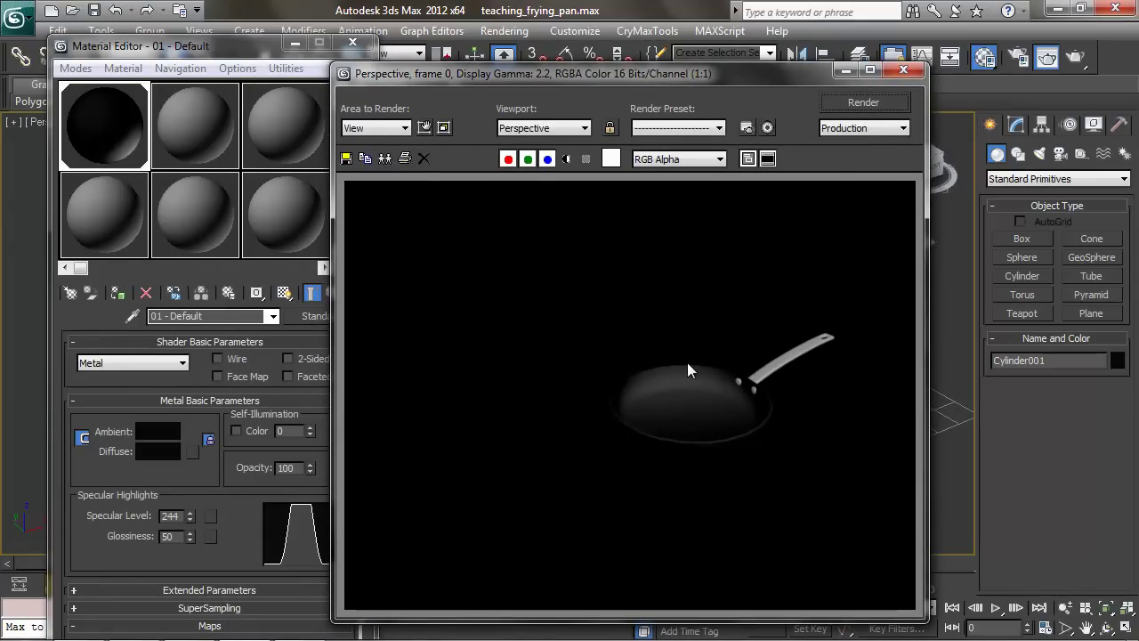
- Close the rendered frame window and the Material Editor
click(903, 70)
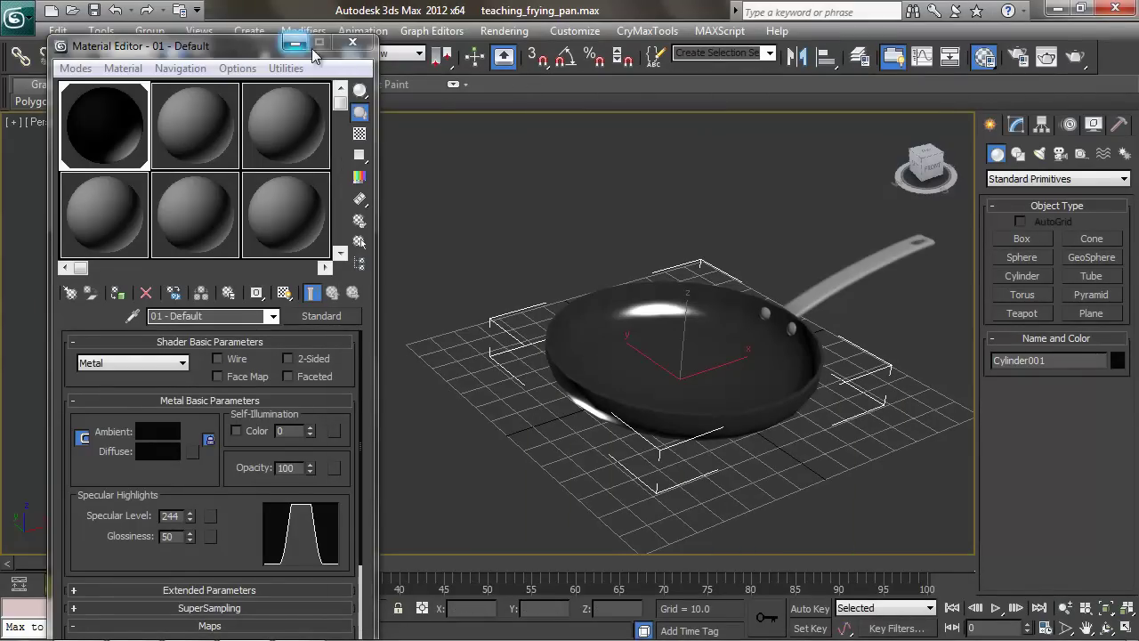
click(354, 44)
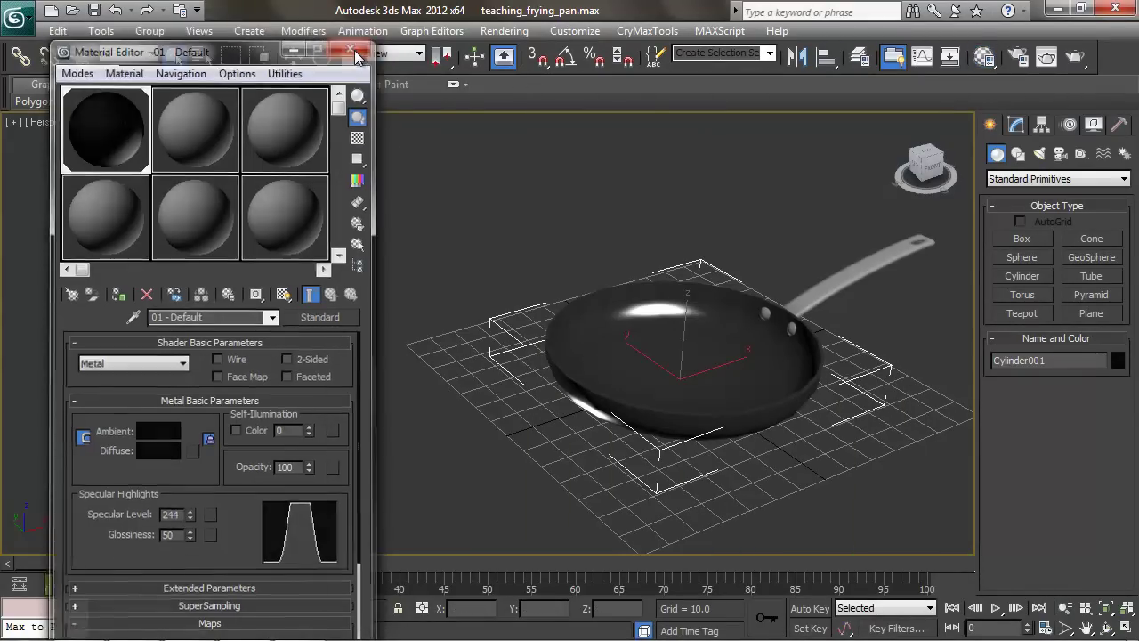
middle_drag(579, 272, 469, 262)
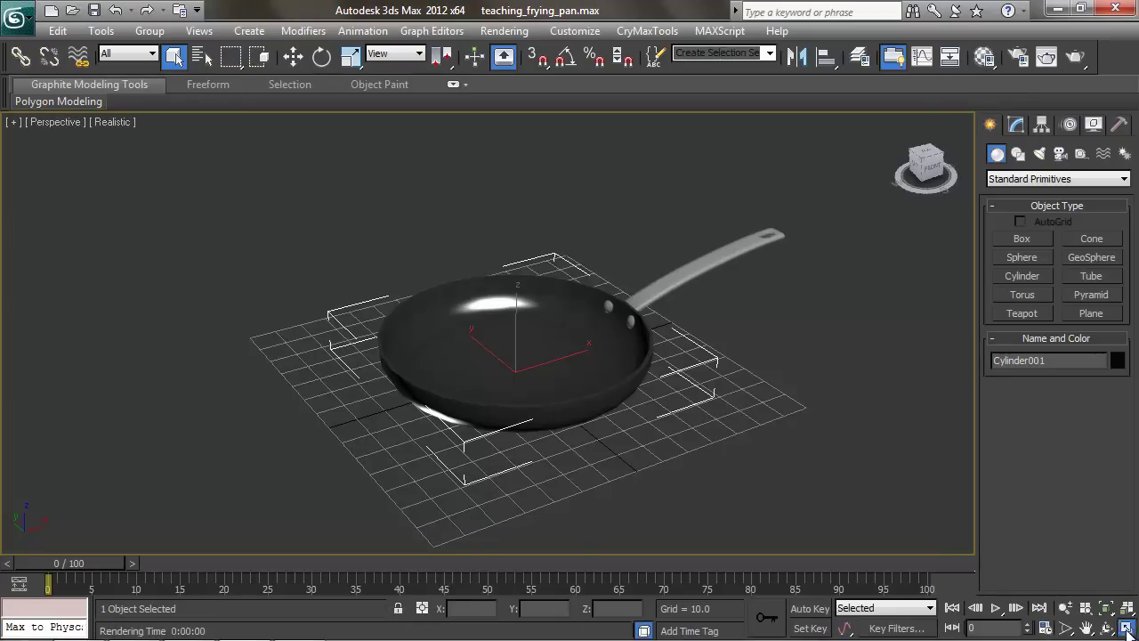
- Render the Front view from the four-viewport layout and close the rendered frame
key(alt+w)
right_click(696, 216)
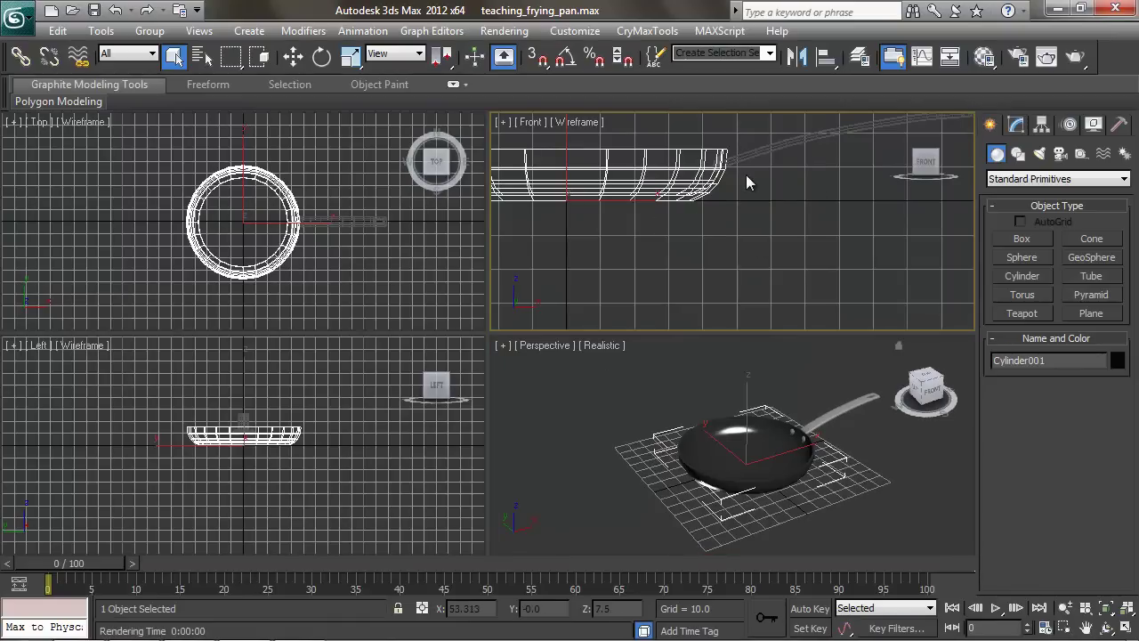
click(1075, 56)
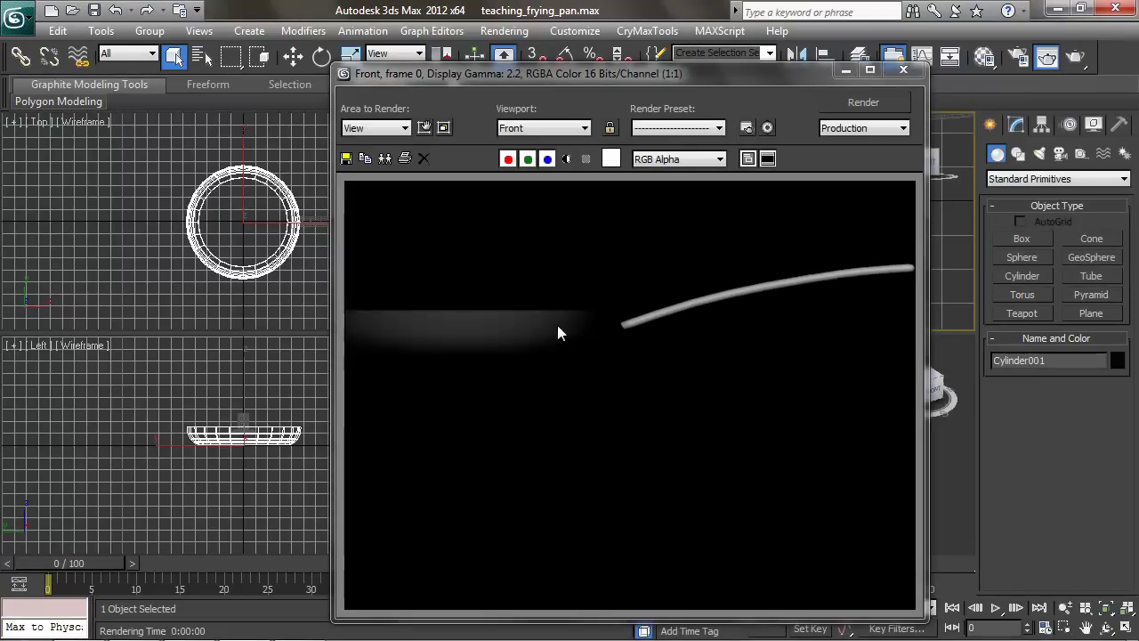
click(904, 72)
- Frame the whole frying pan at a low angle in the maximized perspective view and create a camera from that view
mouse_move(754, 420)
middle_down()
mouse_move(735, 398)
mouse_move(753, 417)
middle_up()
click(1126, 627)
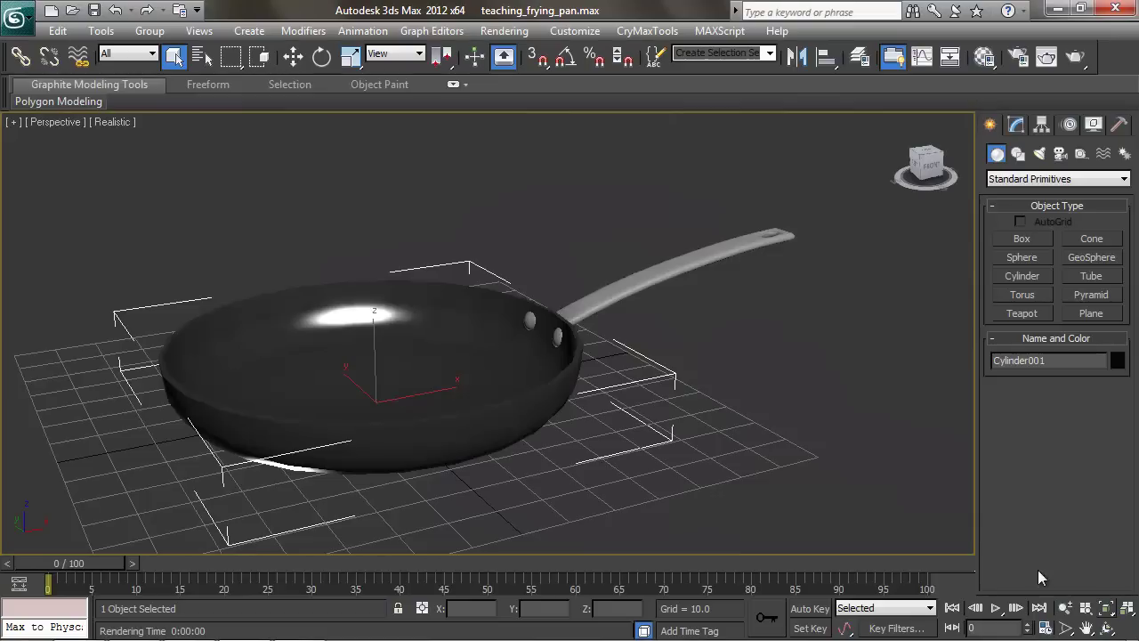
middle_drag(653, 356, 679, 371)
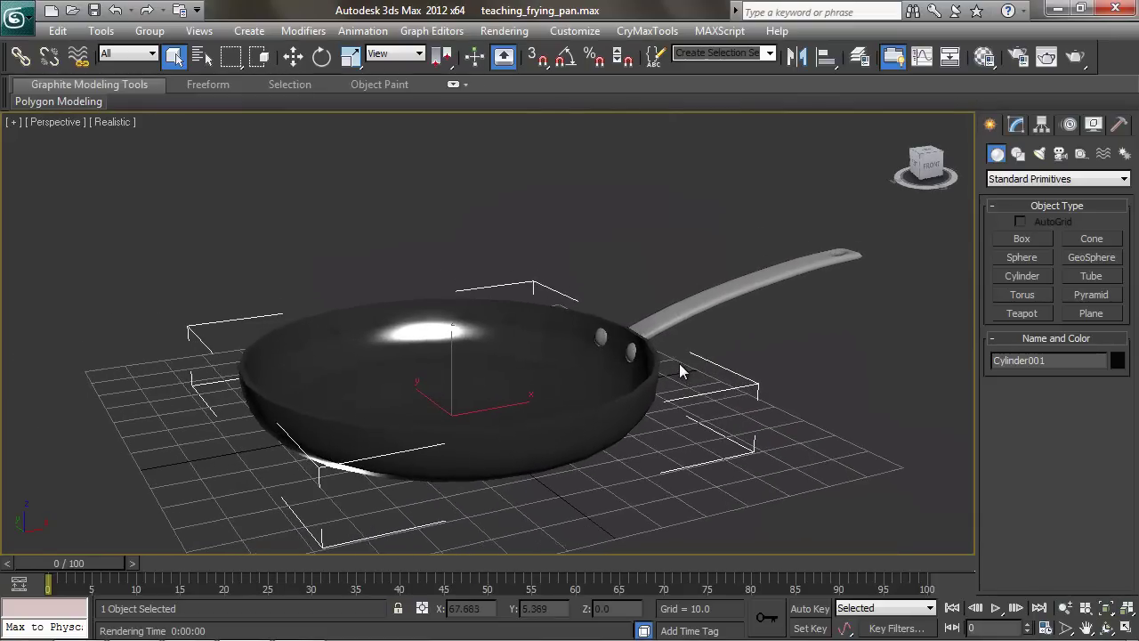
scroll(679, 363, down, 4)
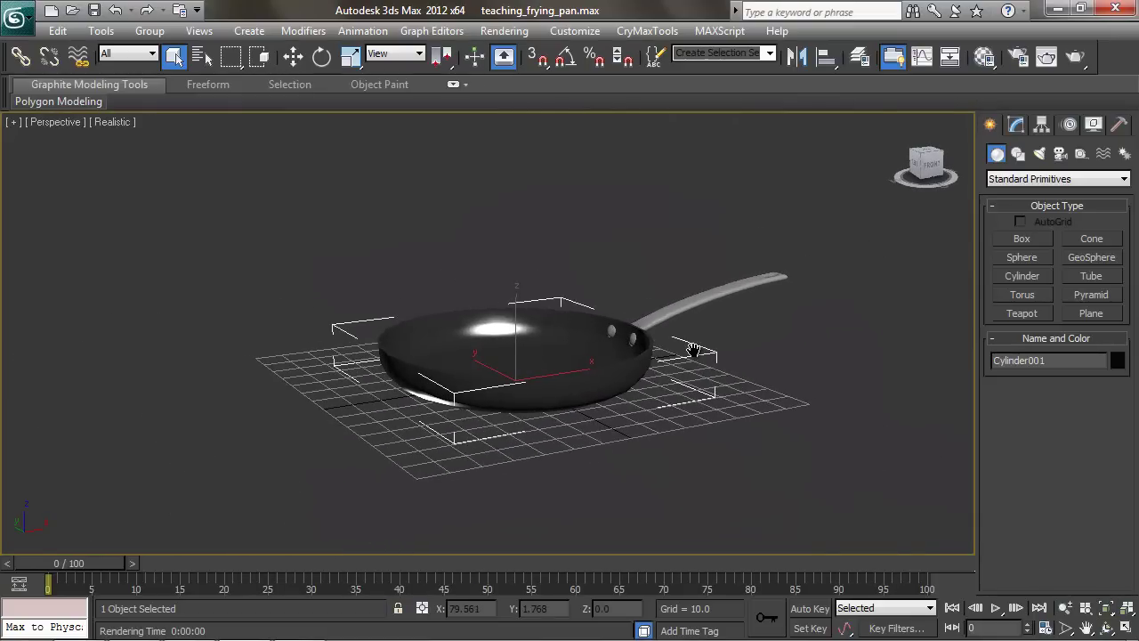
scroll(694, 349, up, 3)
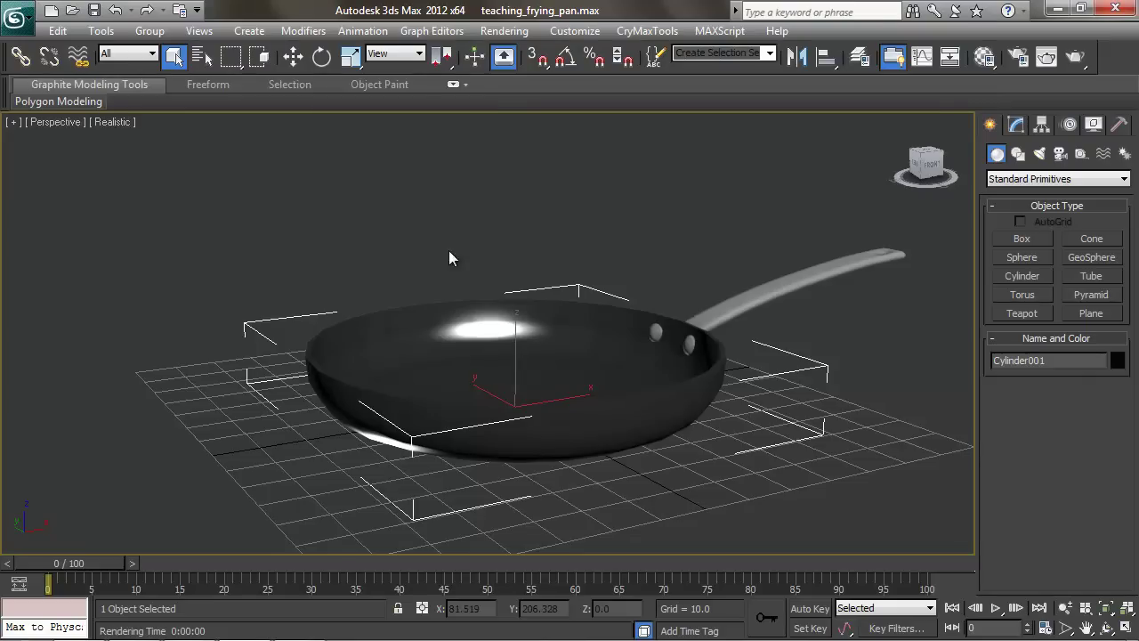
click(1061, 154)
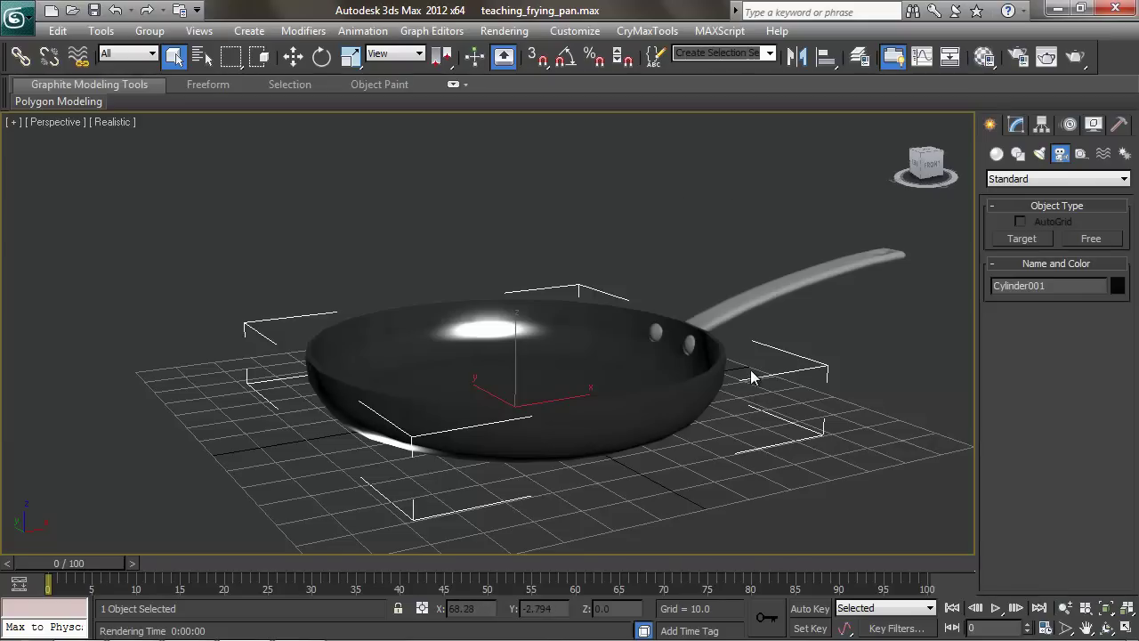
key(ctrl+c)
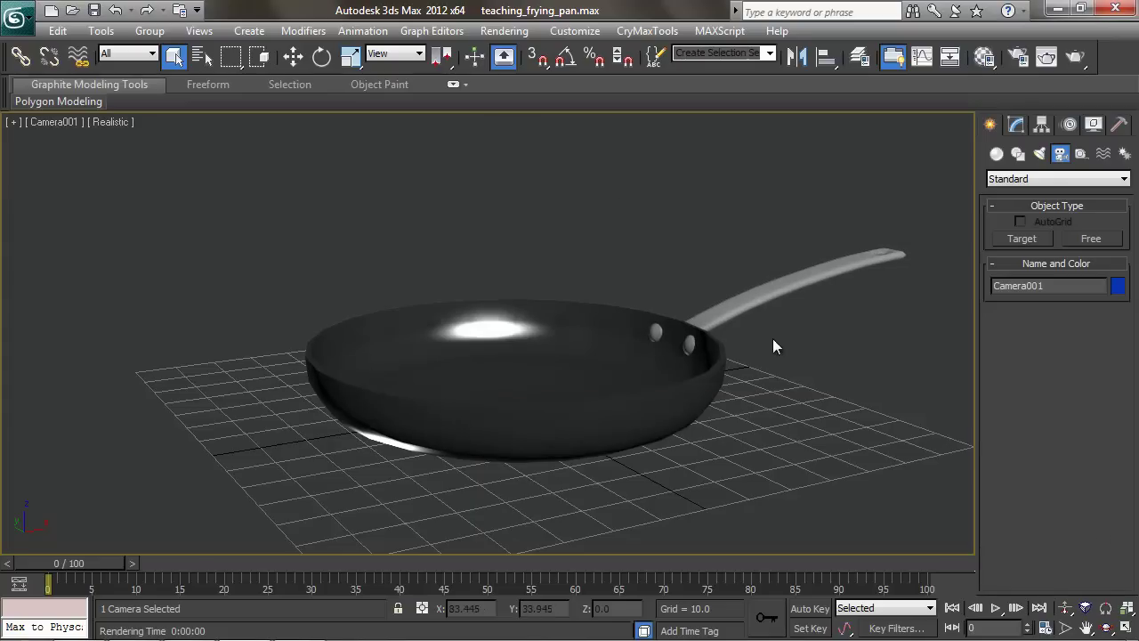
- Examine the new camera's placement relative to the pan in the four-viewport layout, from the Left and perspective views, ending on the camera view
click(1129, 629)
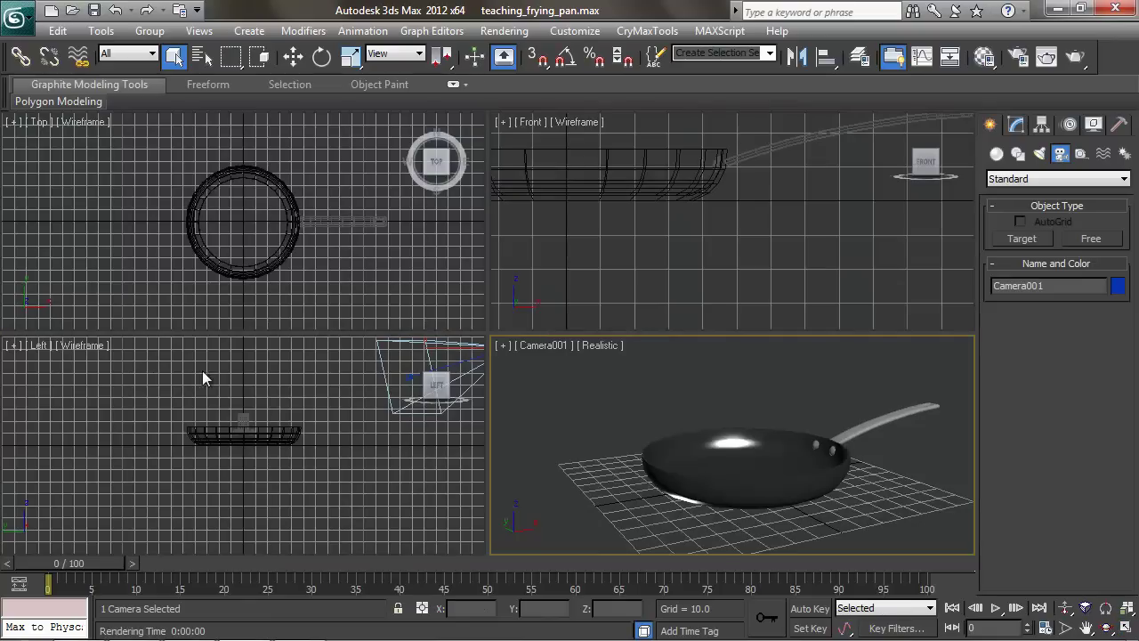
middle_drag(309, 378, 221, 424)
middle_drag(426, 404, 374, 411)
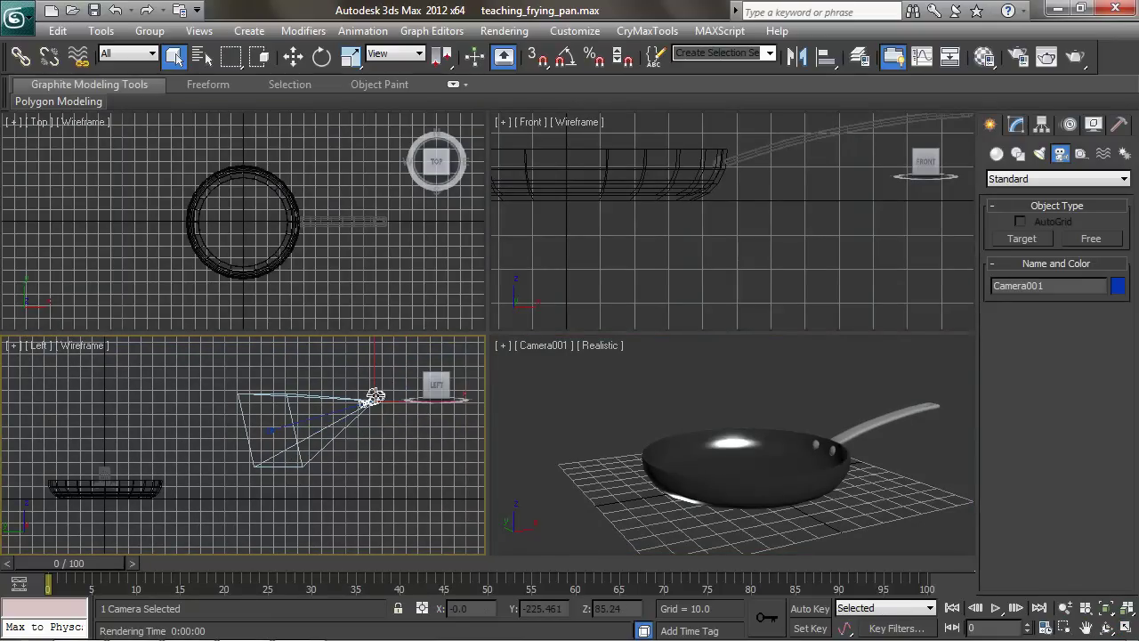
key(e)
right_click(639, 402)
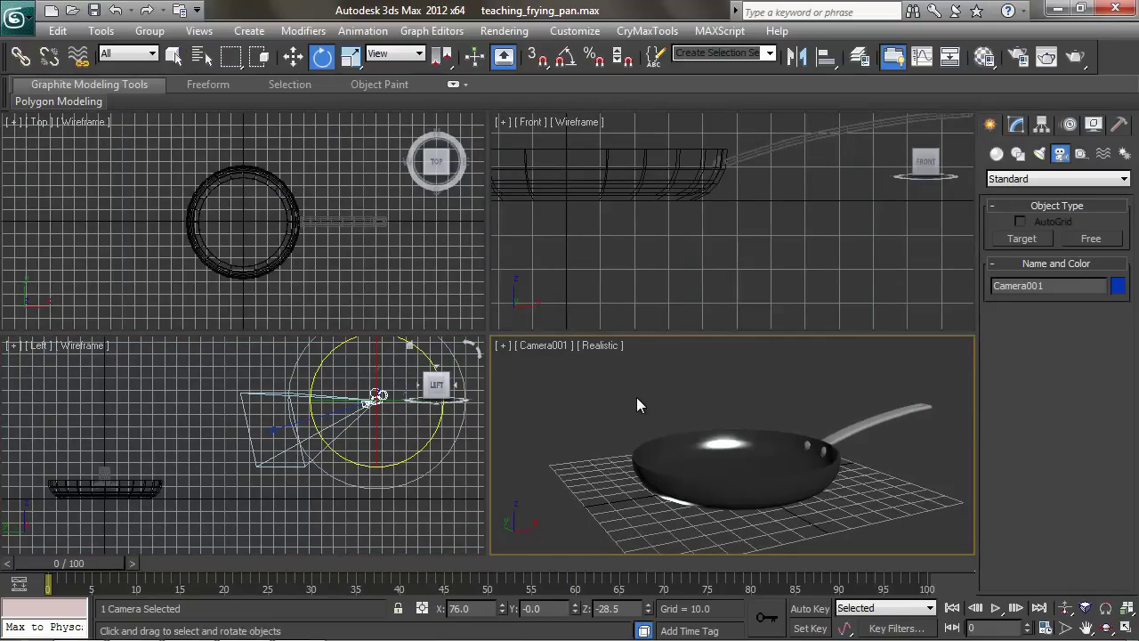
key(p)
alt+middle_drag(633, 392, 676, 414)
alt+middle_drag(669, 408, 589, 376)
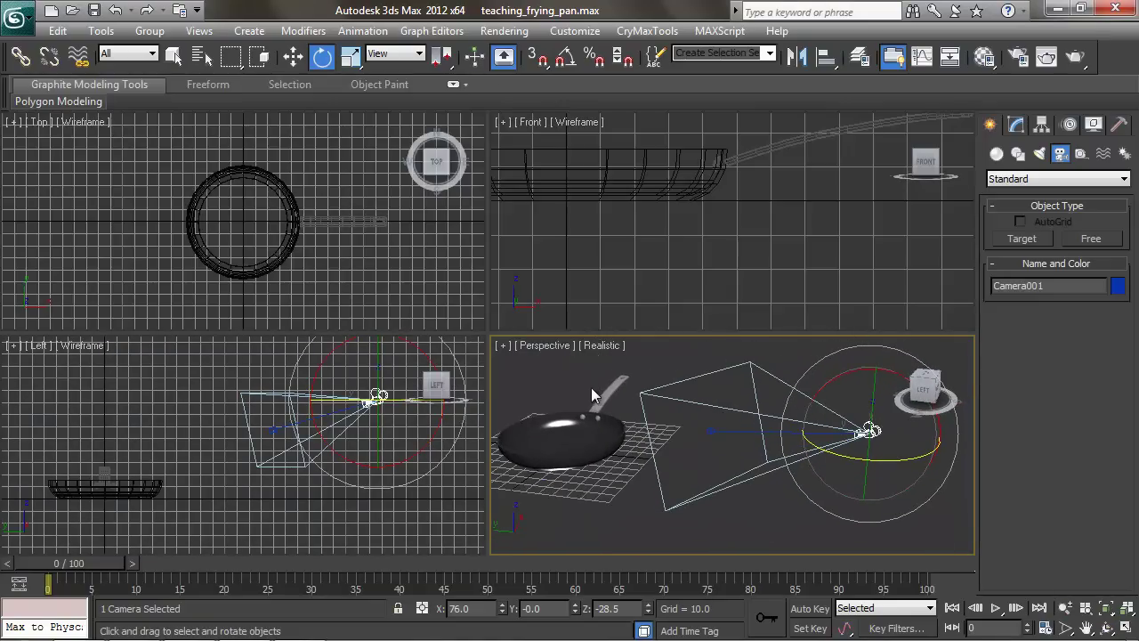
key(c)
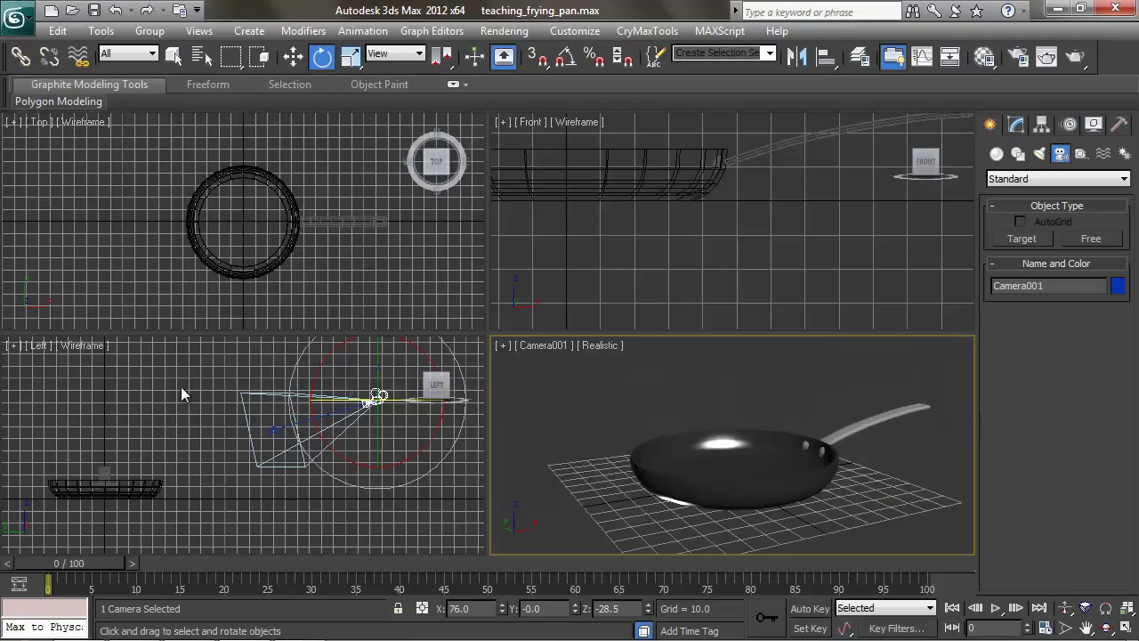
- Switch the Left viewport to the camera view and the Realistic camera viewport to a perspective view showing both pan and camera
middle_drag(152, 389, 194, 391)
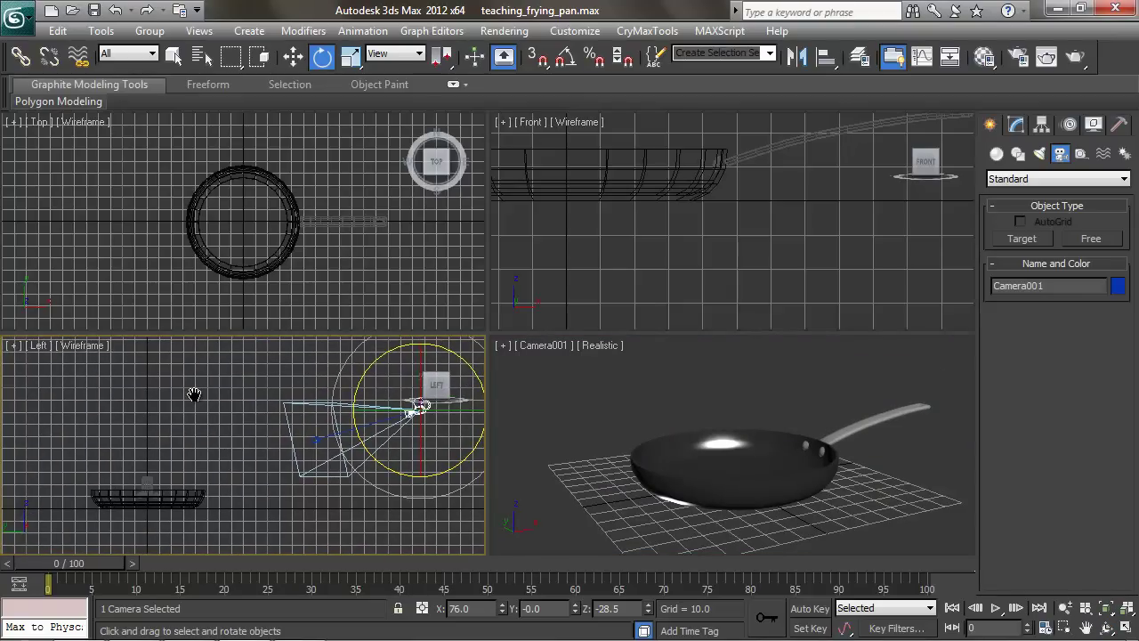
key(c)
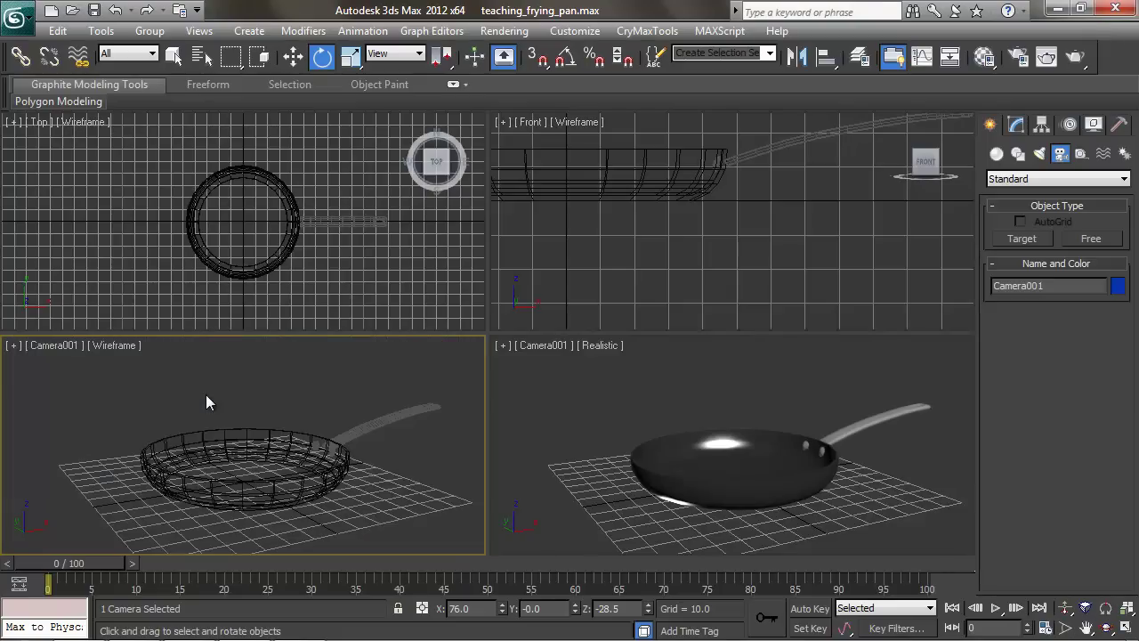
right_click(655, 424)
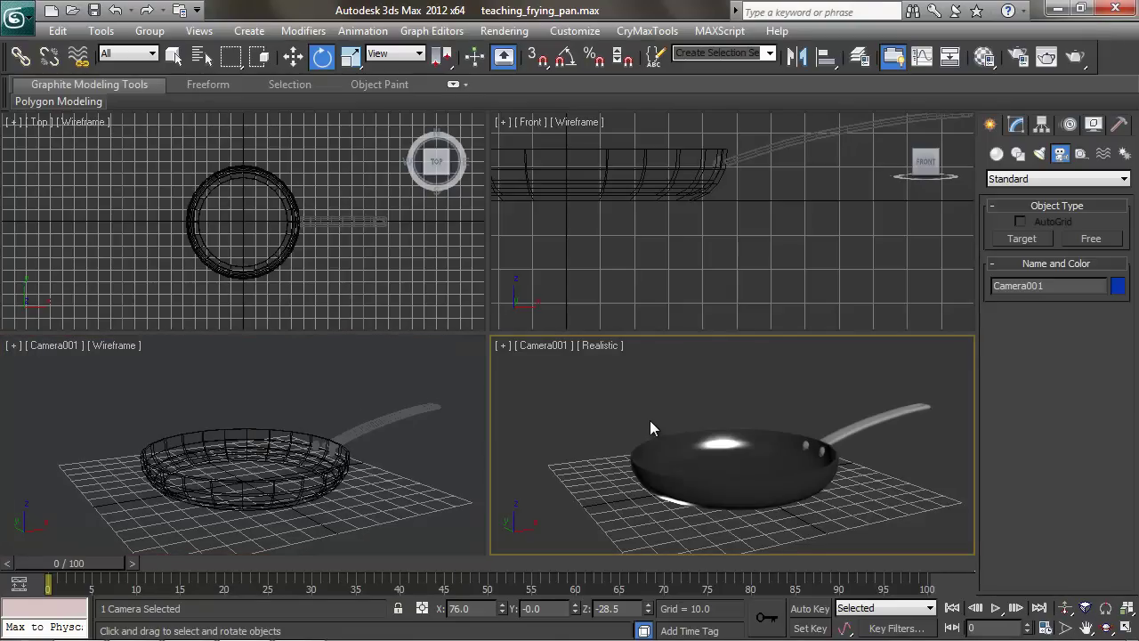
key(p)
key(z)
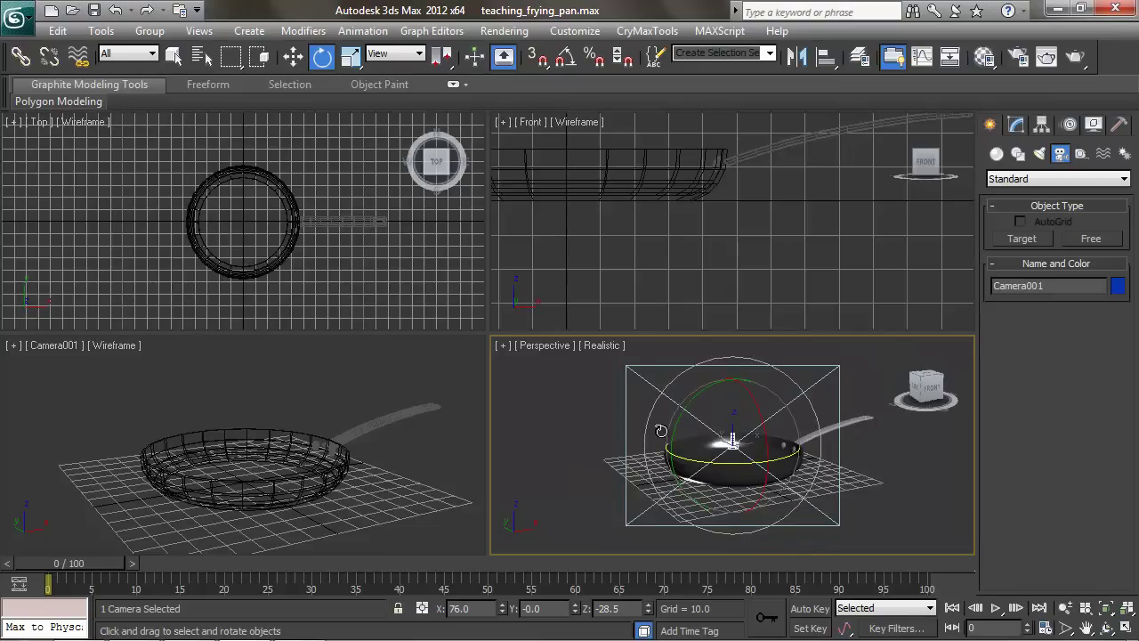
alt+middle_drag(661, 431, 712, 433)
- Change the shading of the wireframe camera viewport to Realistic
right_click(61, 347)
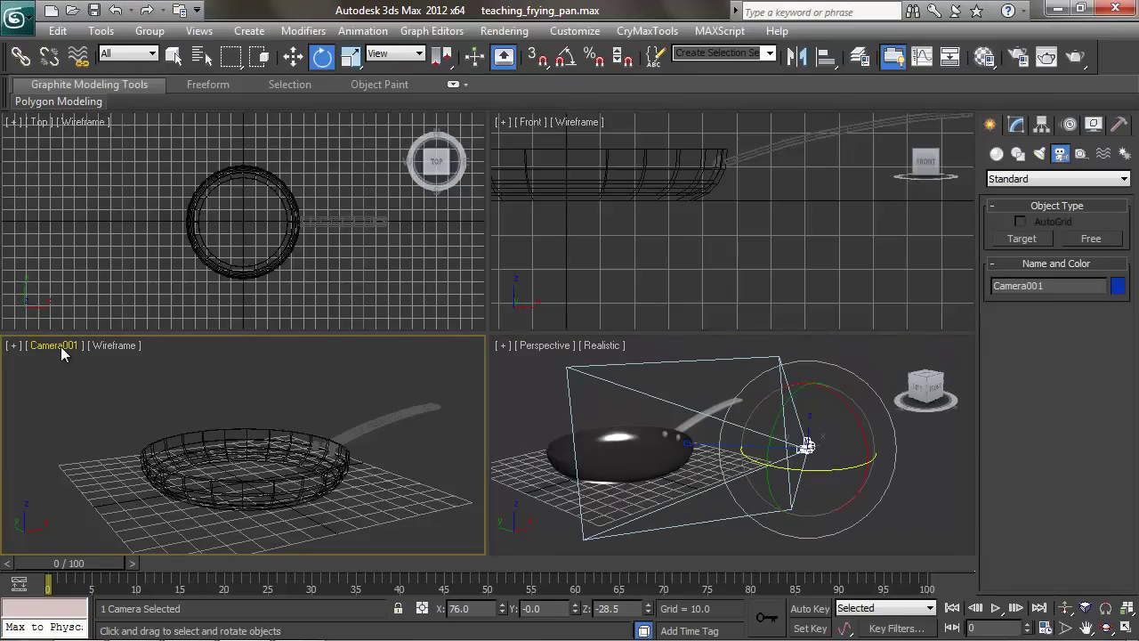
click(61, 346)
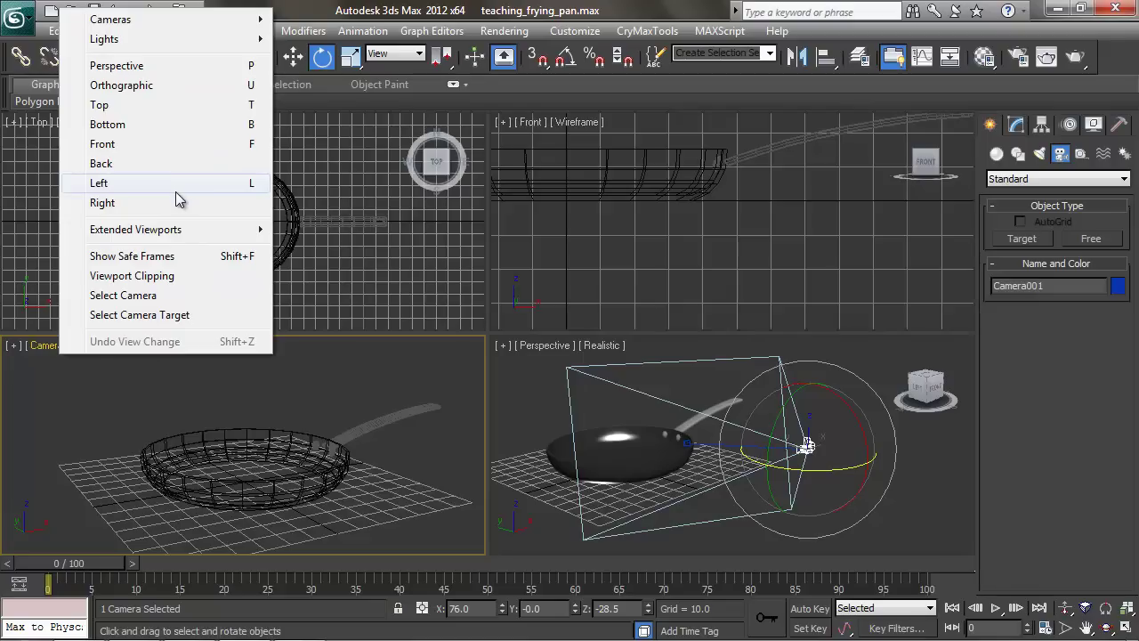
click(116, 346)
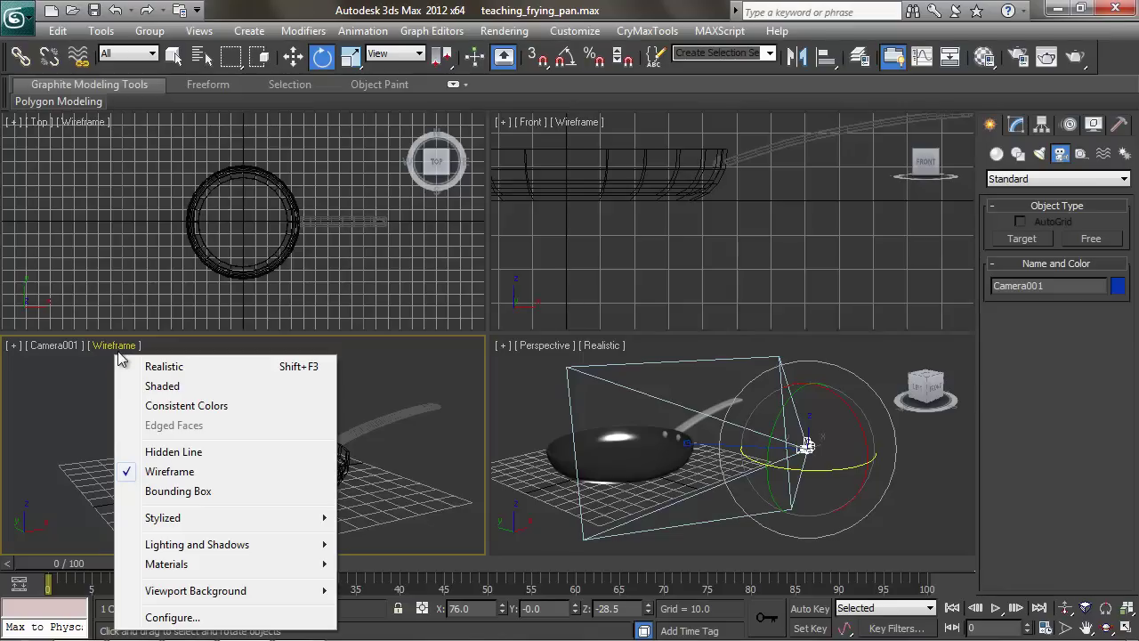
click(171, 370)
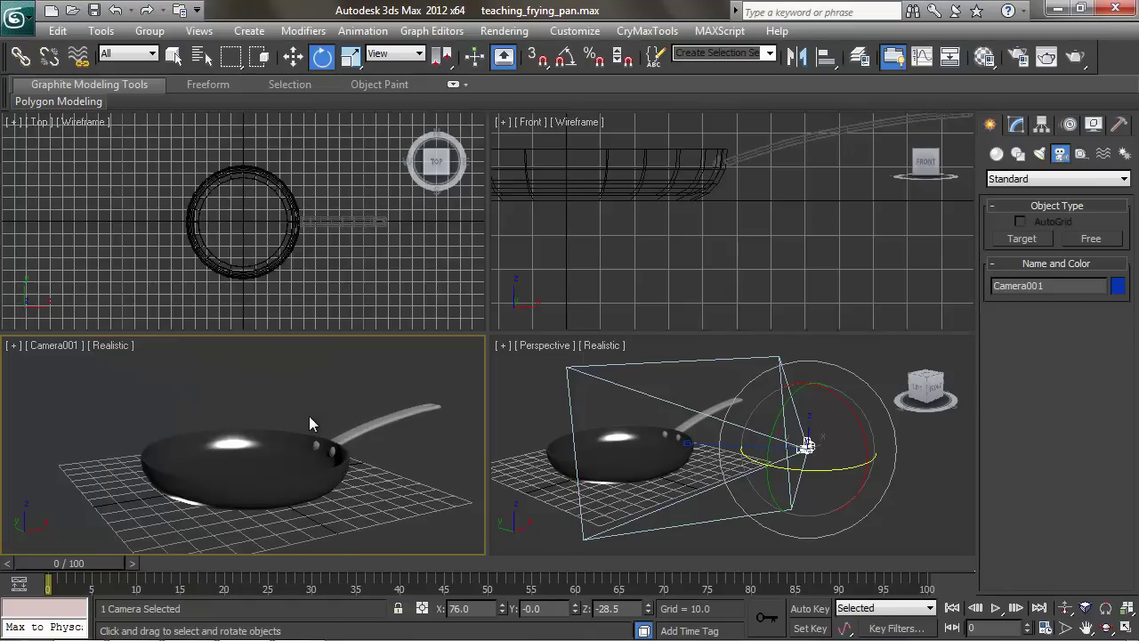
- Nudge the camera slightly along its X axis in the perspective view and try rotating it
alt+middle_drag(745, 457, 748, 471)
key(w)
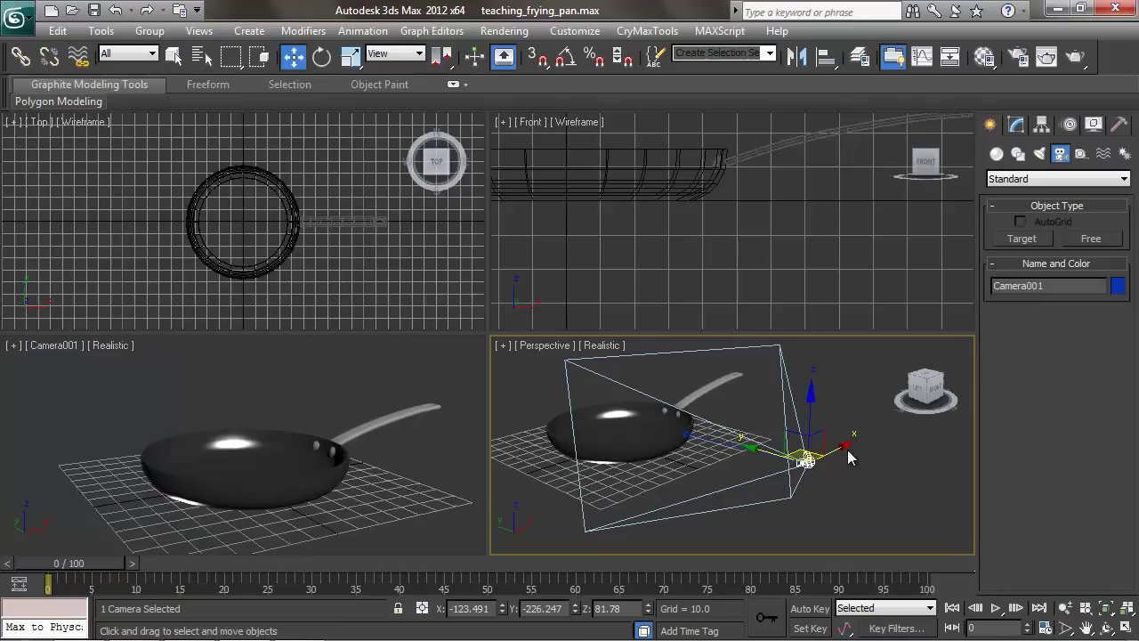
drag(843, 448, 840, 448)
key(e)
key(w)
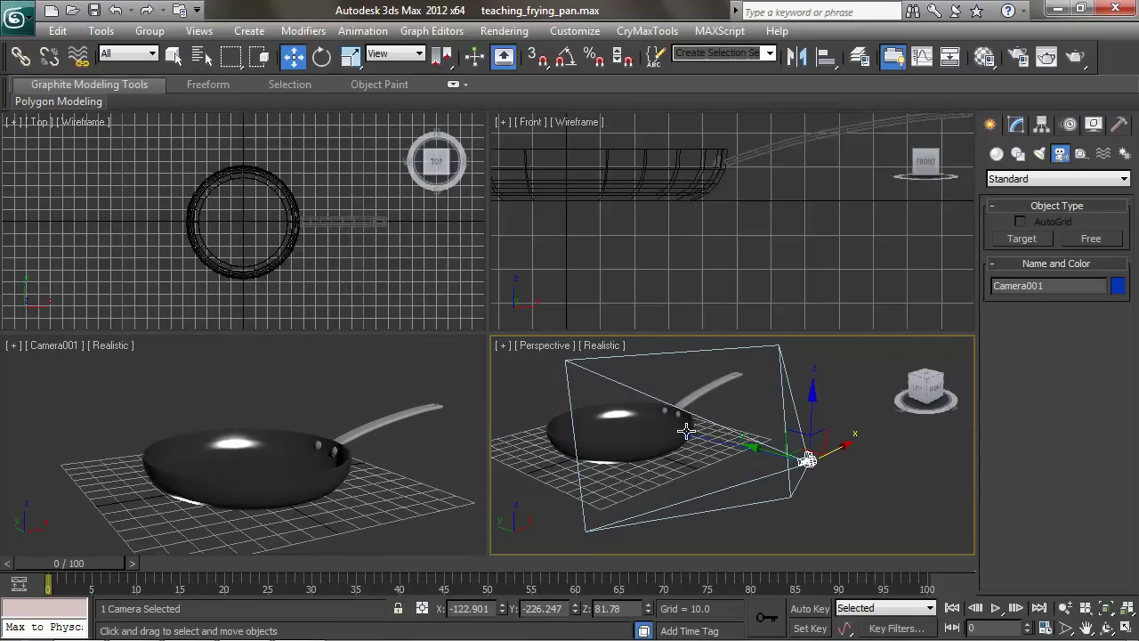
key(e)
drag(829, 491, 874, 479)
right_click(874, 479)
- Select the camera's target, move it onto the centre of the pan in the Top view, and lower it in the camera view
alt+middle_drag(671, 470, 745, 442)
key(q)
click(792, 404)
scroll(752, 459, down, 3)
key(w)
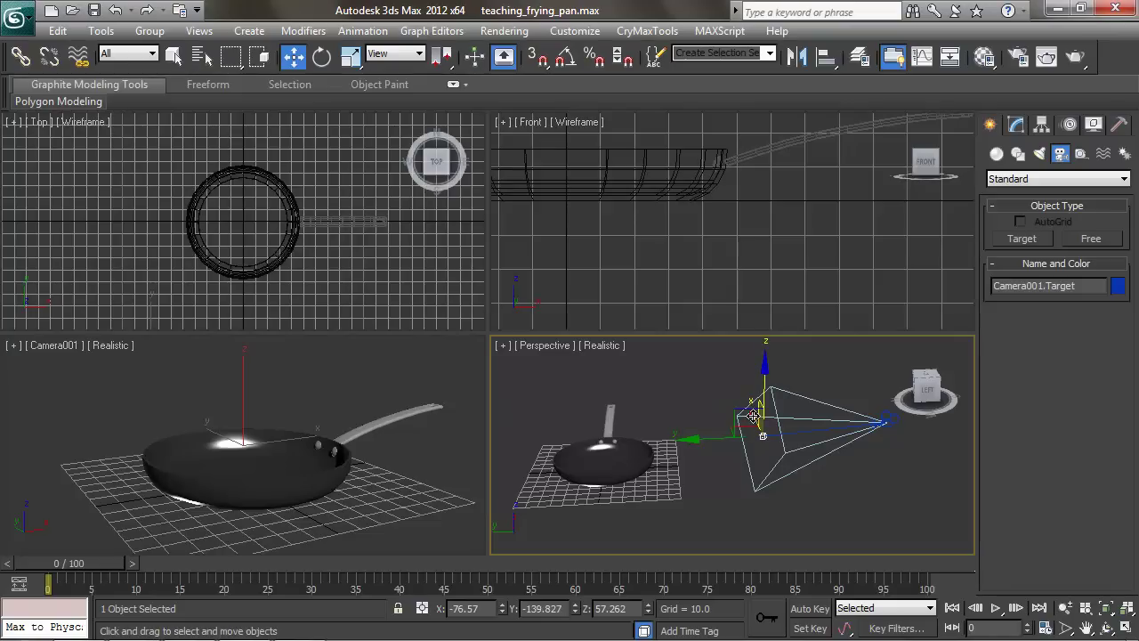
drag(752, 416, 723, 422)
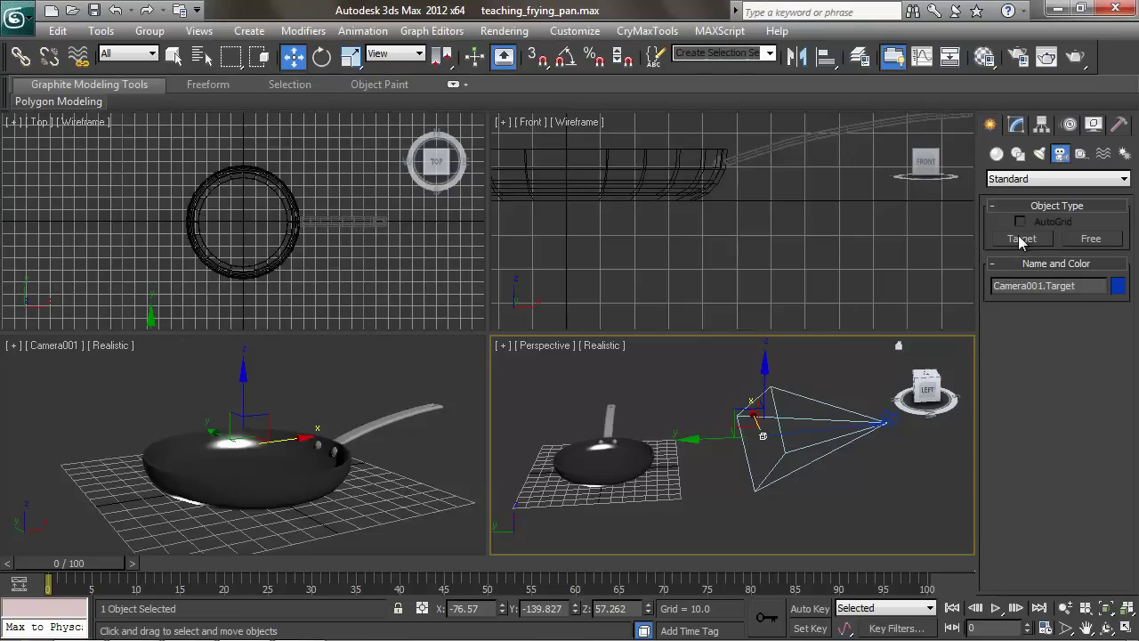
middle_drag(248, 244, 260, 232)
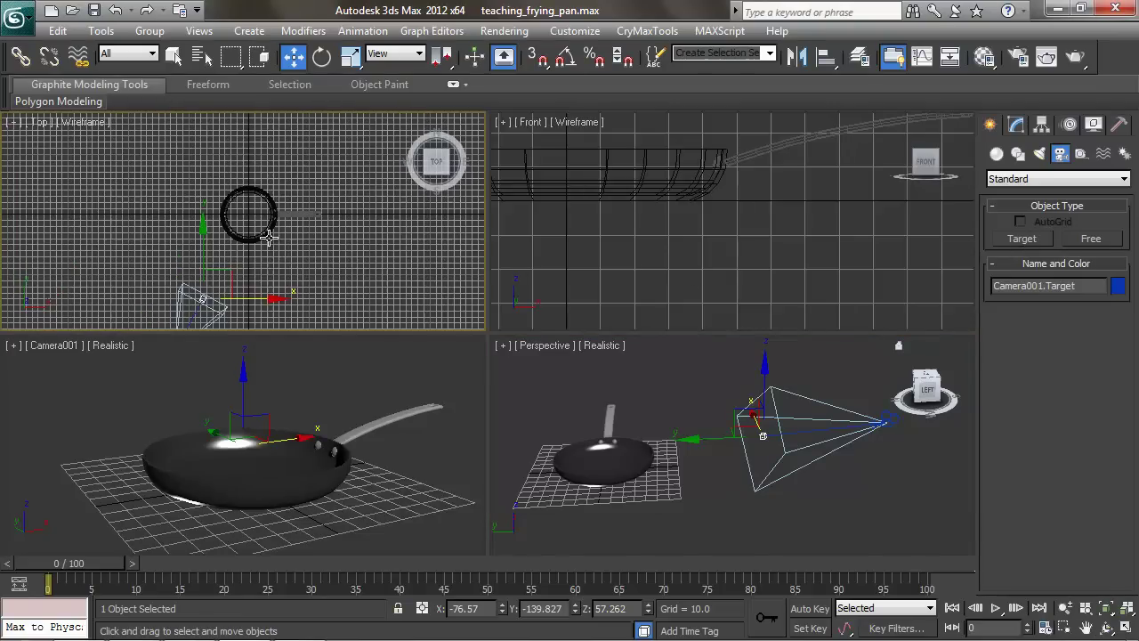
drag(228, 260, 267, 192)
right_click(309, 411)
drag(239, 374, 241, 458)
- Select the camera, shift it slightly in the perspective view to reframe the pan, and clear the selection
click(889, 421)
drag(868, 402, 884, 422)
click(612, 451)
click(769, 370)
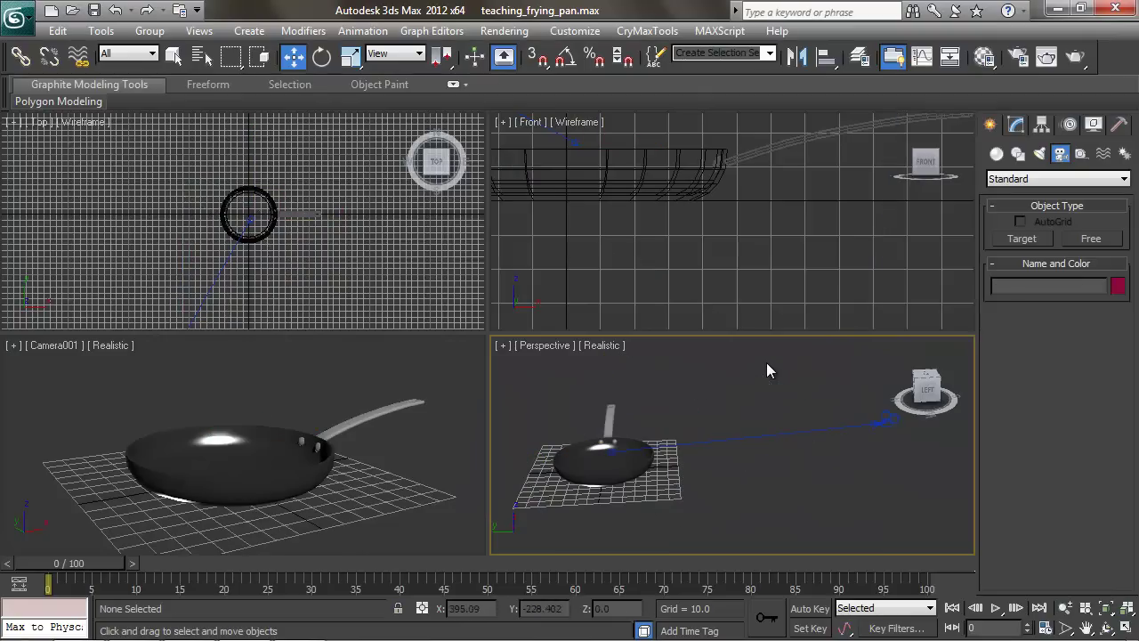
- Render the Camera001 view, check the result, and return to the perspective viewport
click(271, 373)
click(1047, 56)
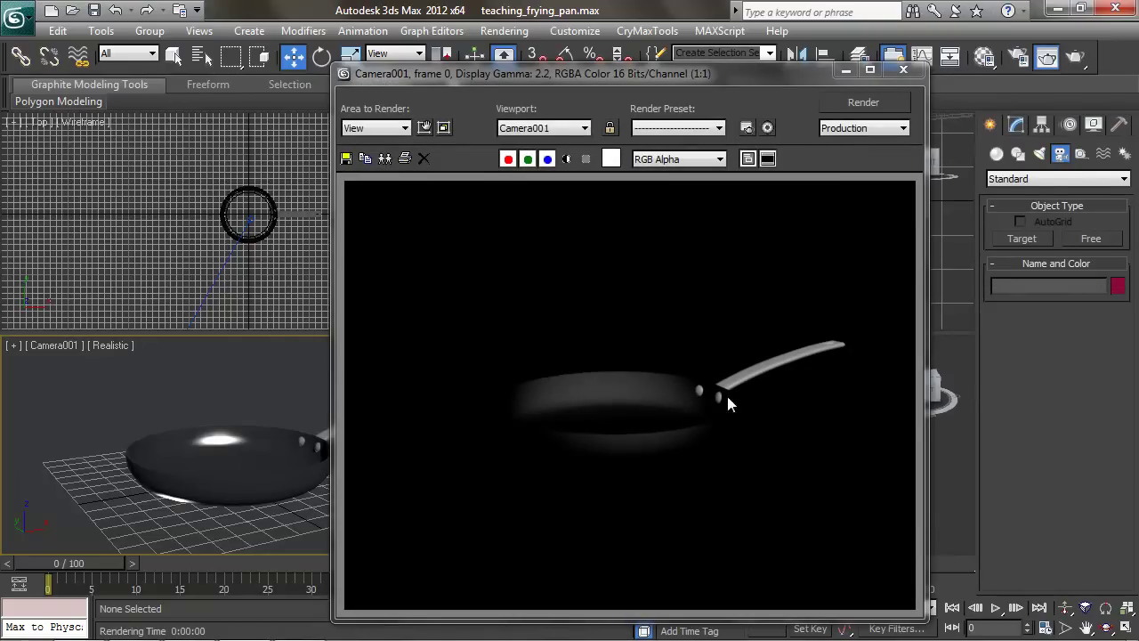
click(903, 69)
click(601, 427)
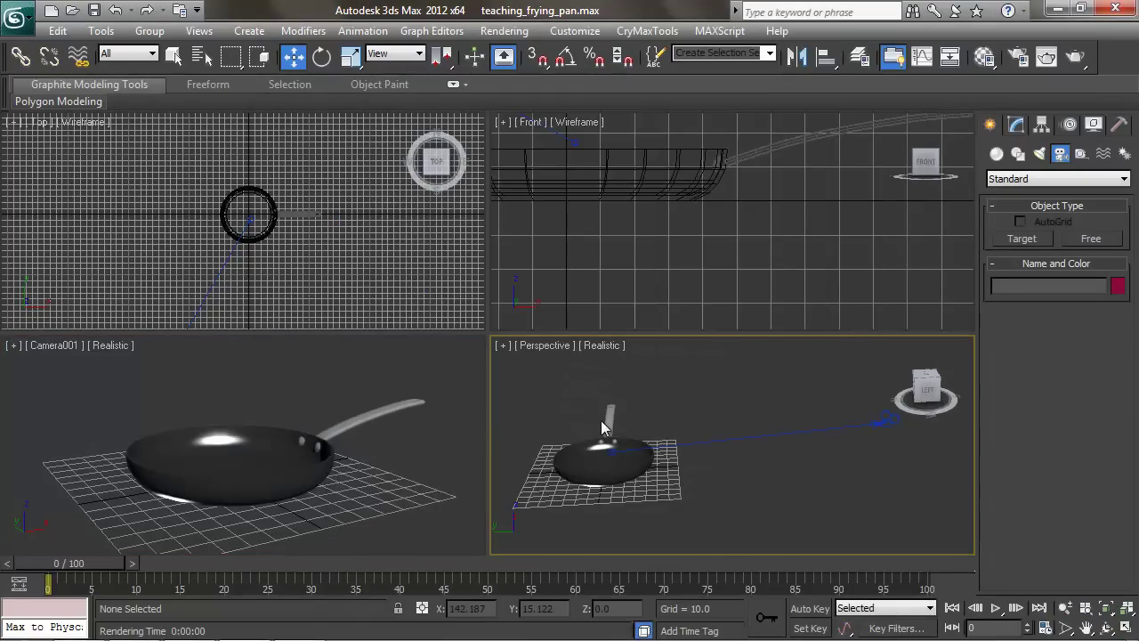
- Select the pan's handle and both rivets and assign them the 02 - Default material in the Material Editor
key(m)
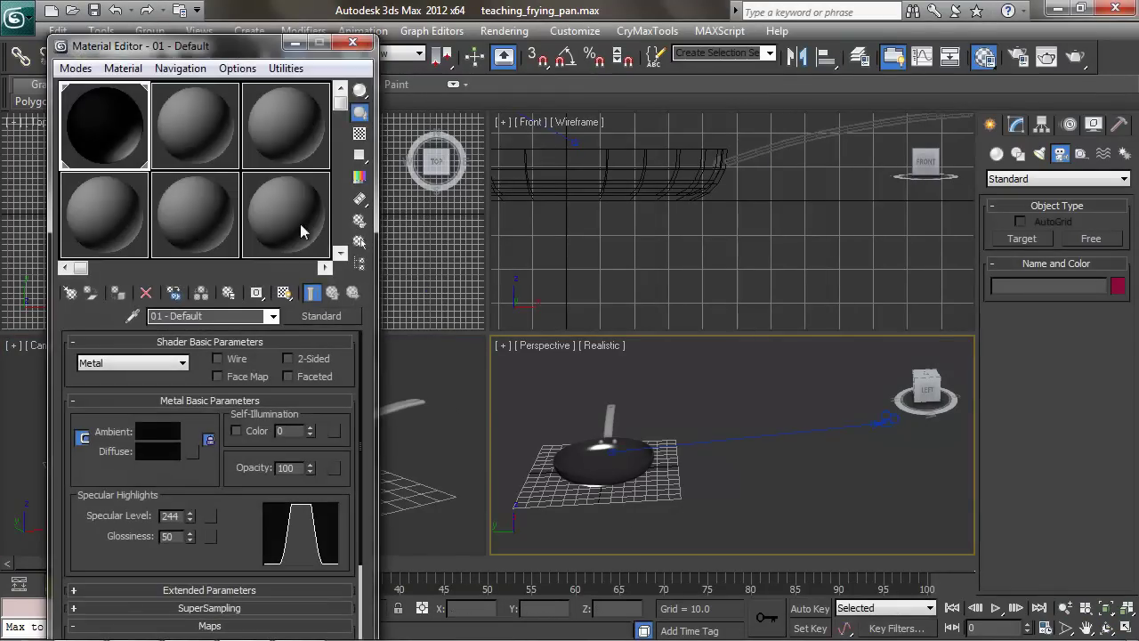
click(607, 411)
middle_drag(607, 411, 771, 478)
scroll(757, 435, up, 4)
scroll(757, 474, up, 3)
ctrl+click(672, 447)
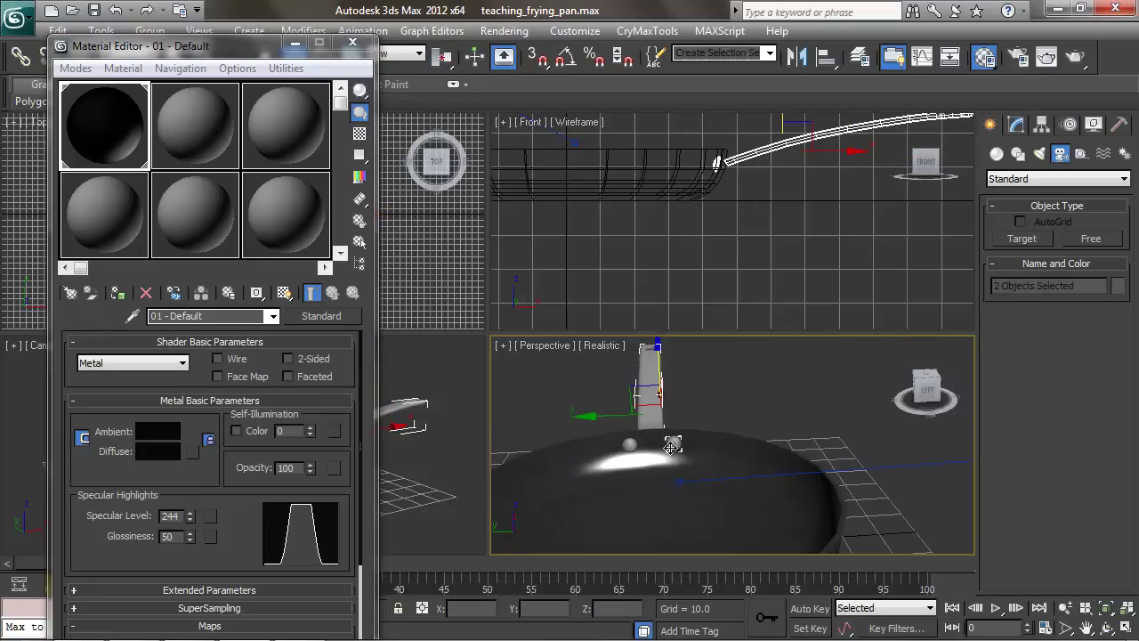
ctrl+click(630, 450)
click(203, 130)
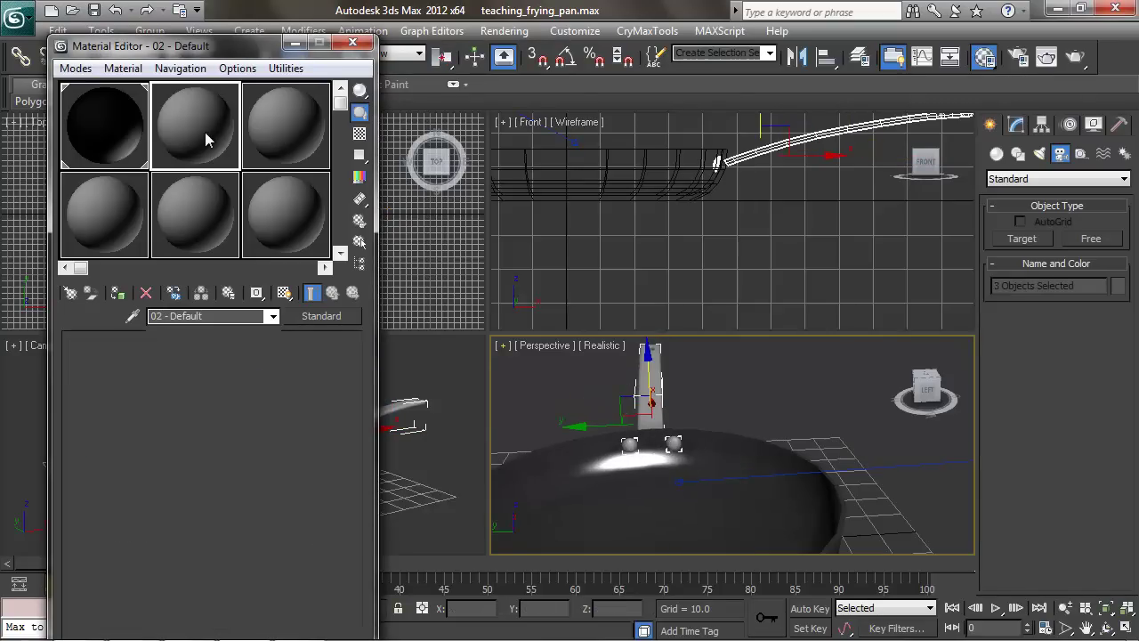
click(116, 294)
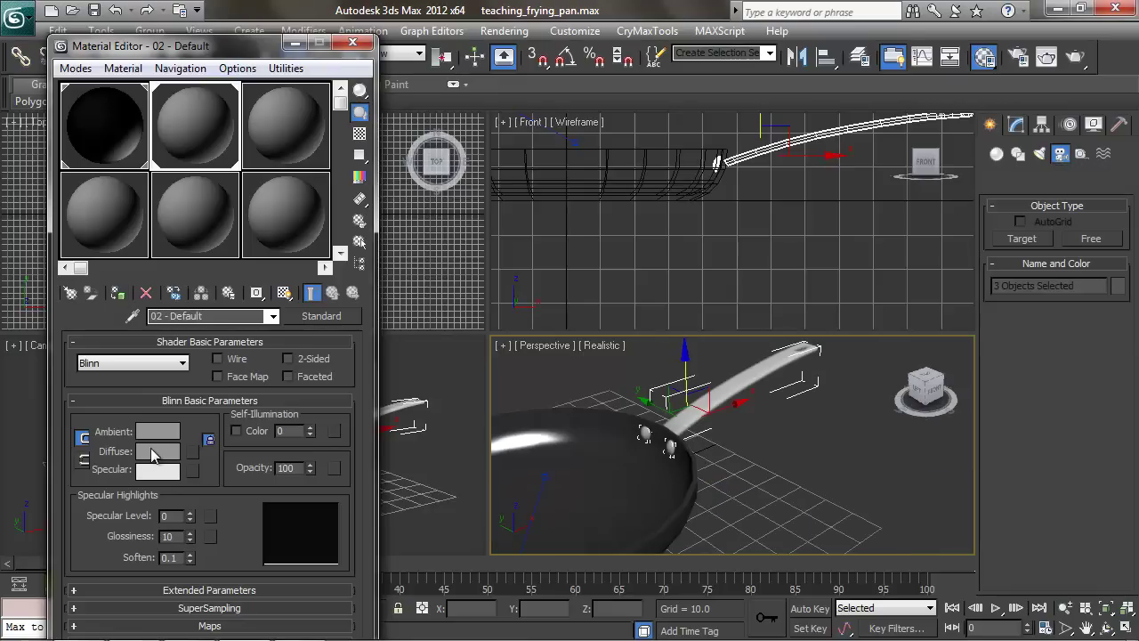
- Set the 02 - Default material's diffuse colour to a grey with value 107
click(157, 452)
drag(355, 197, 356, 172)
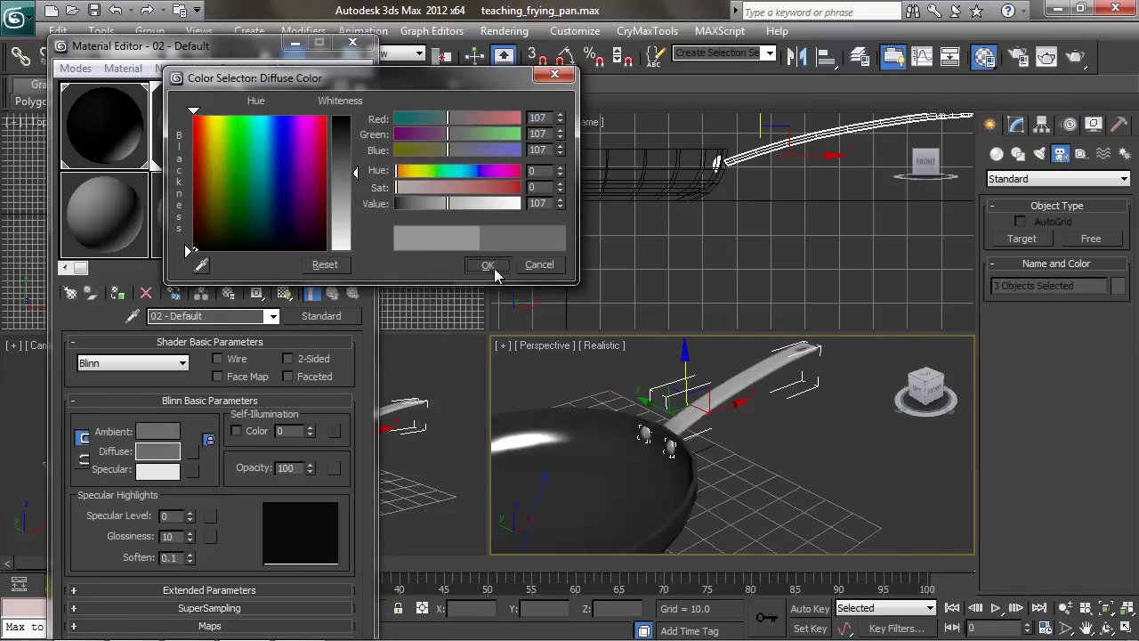
click(487, 265)
- Change the 02 - Default material's shader to Metal and set its specular level to 130
click(160, 365)
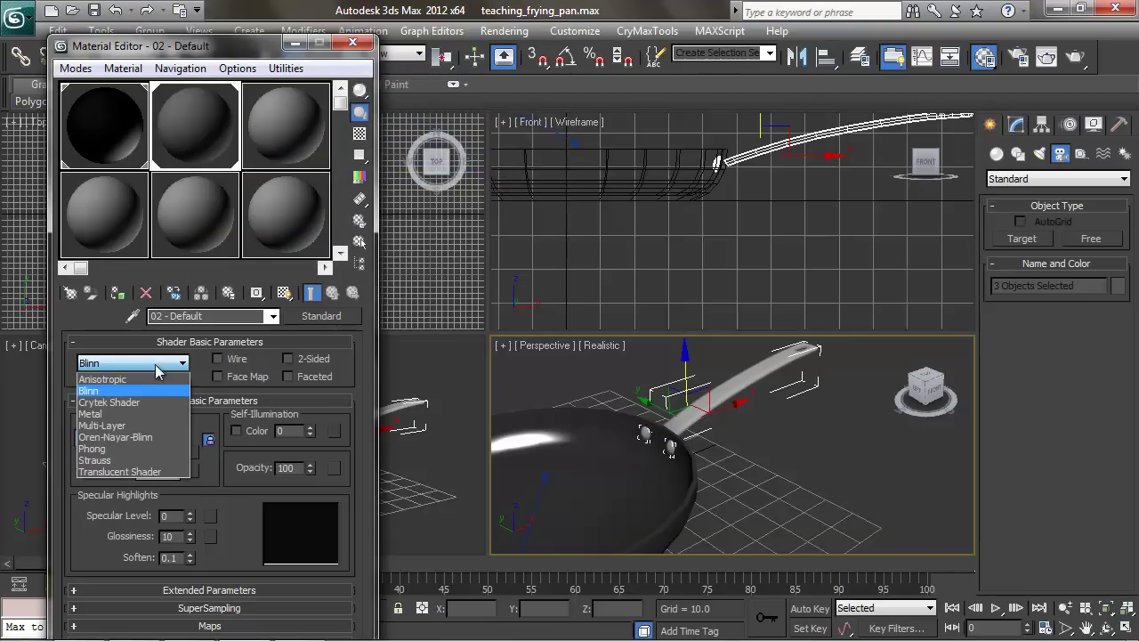
click(132, 416)
drag(190, 516, 220, 515)
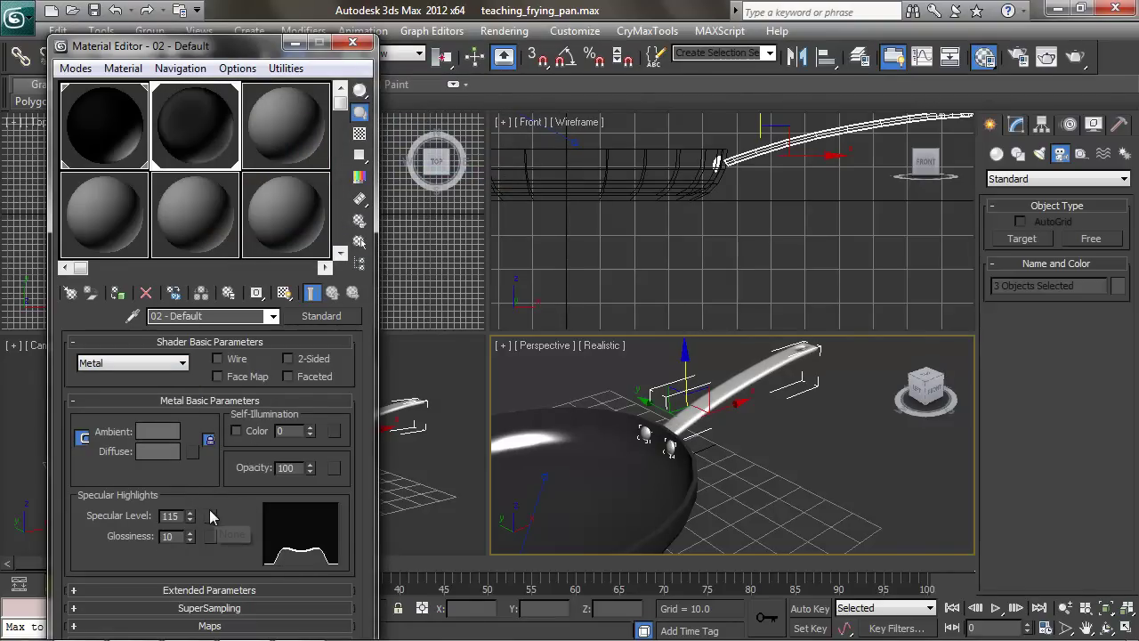
- Render the perspective view to check the handle's metal material, and close the rendered frame
right_click(435, 339)
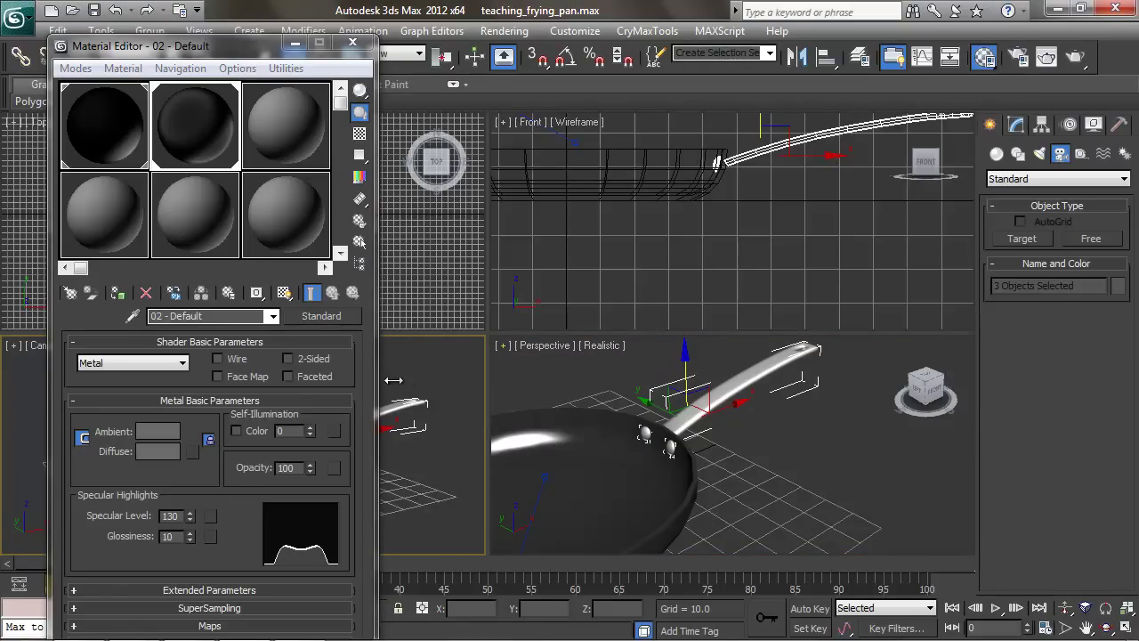
right_click(646, 388)
click(1071, 57)
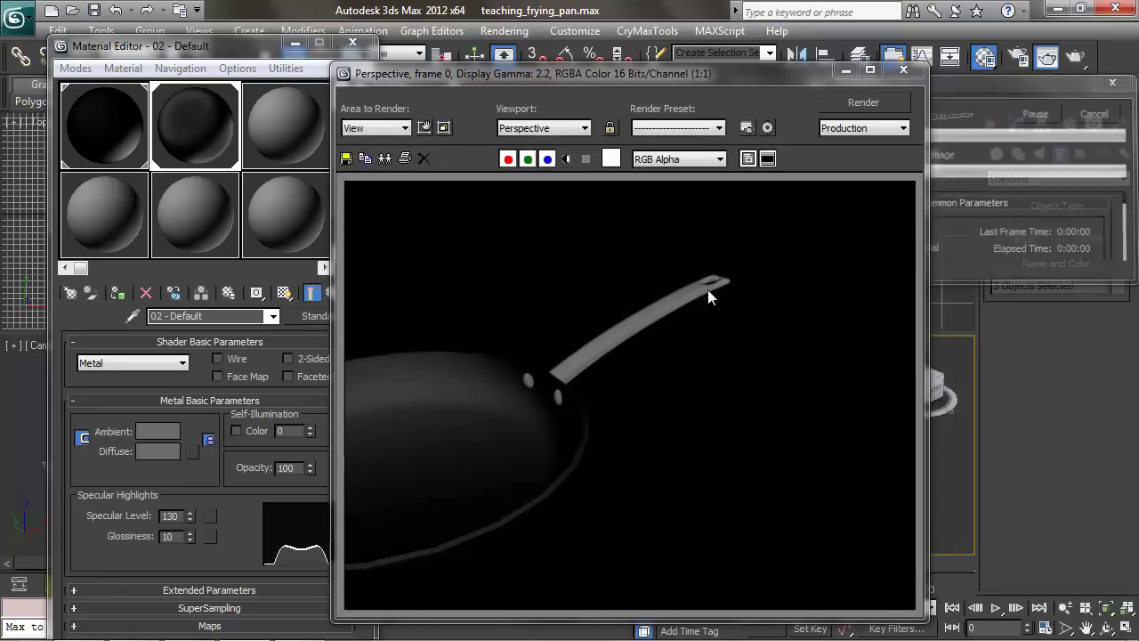
click(905, 71)
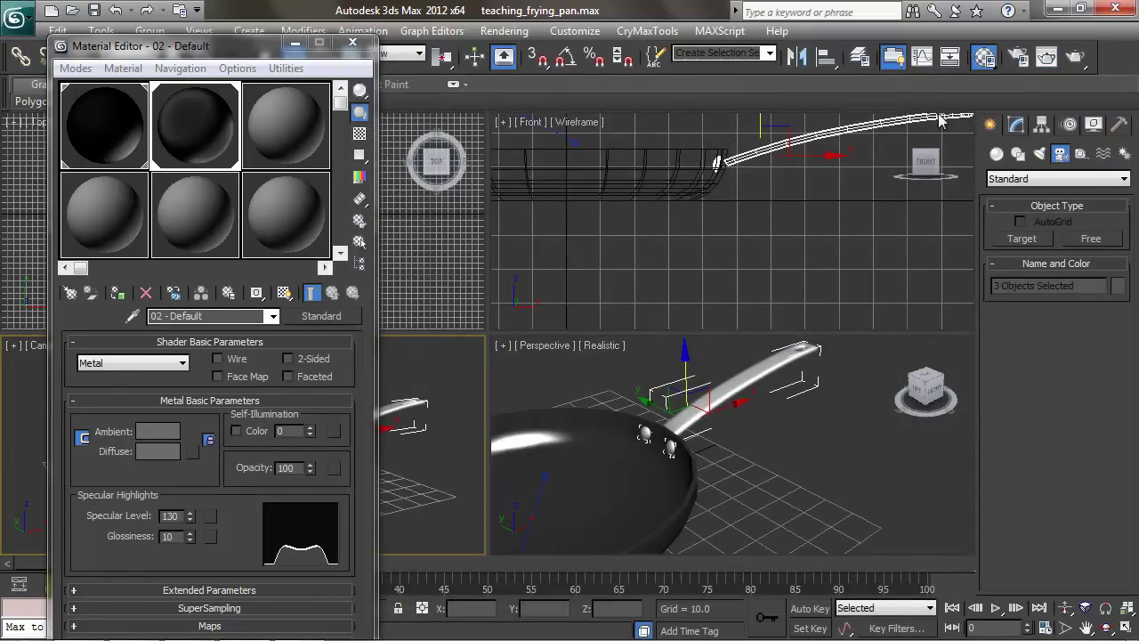
- Render the Camera001 view, examine it beside the Material Editor, and close the rendered frame
click(1077, 55)
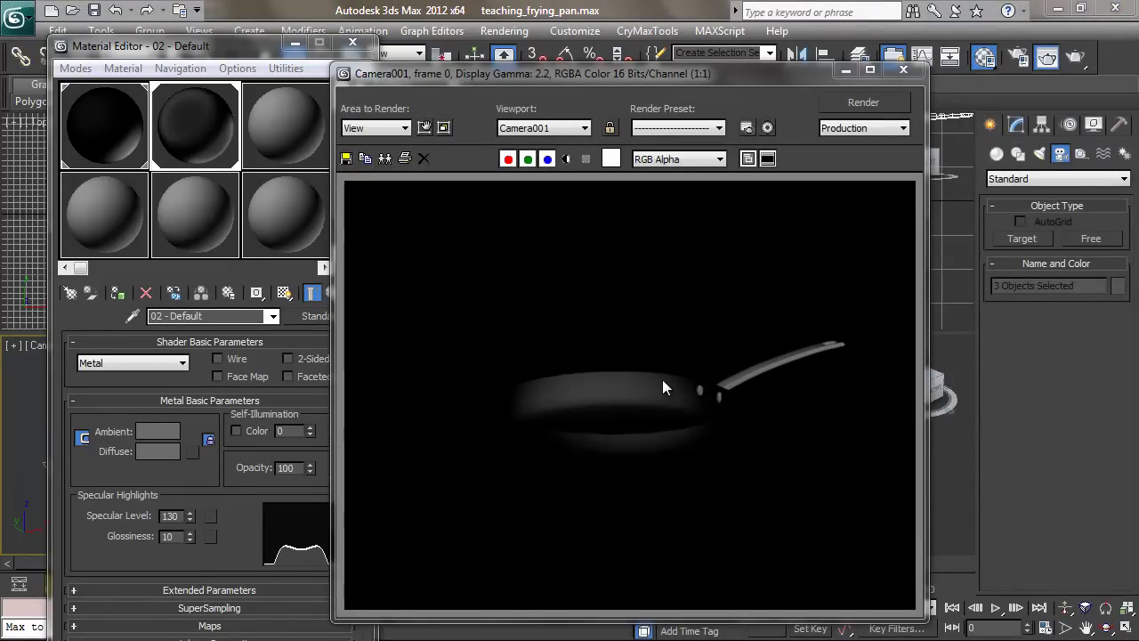
mouse_move(585, 81)
mouse_down()
mouse_move(613, 63)
mouse_move(564, 75)
mouse_up()
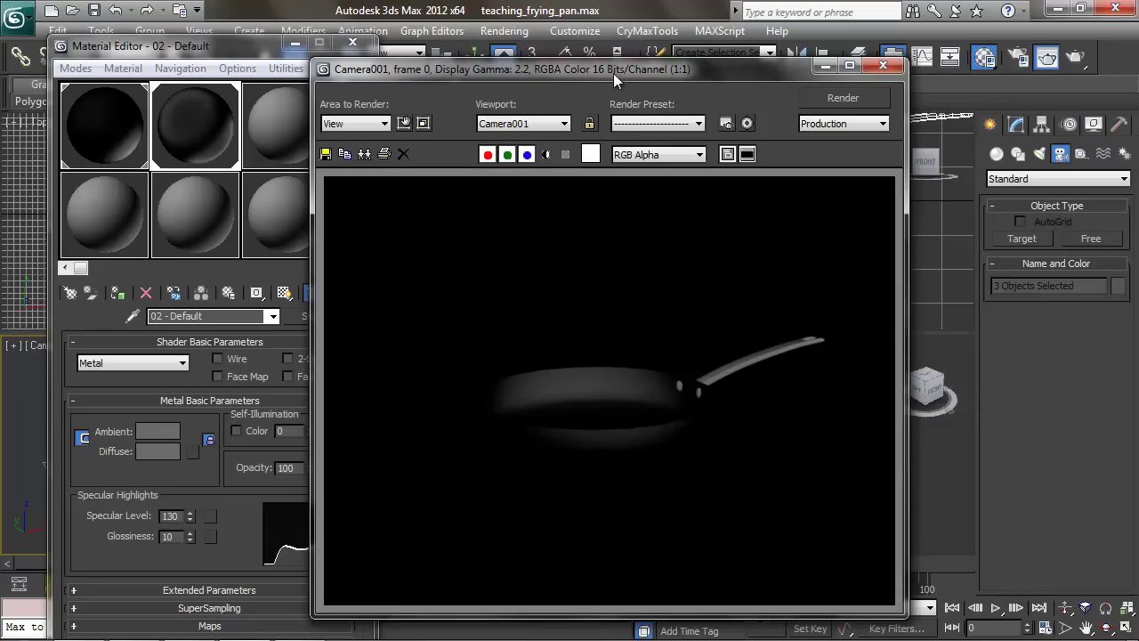
drag(622, 67, 582, 67)
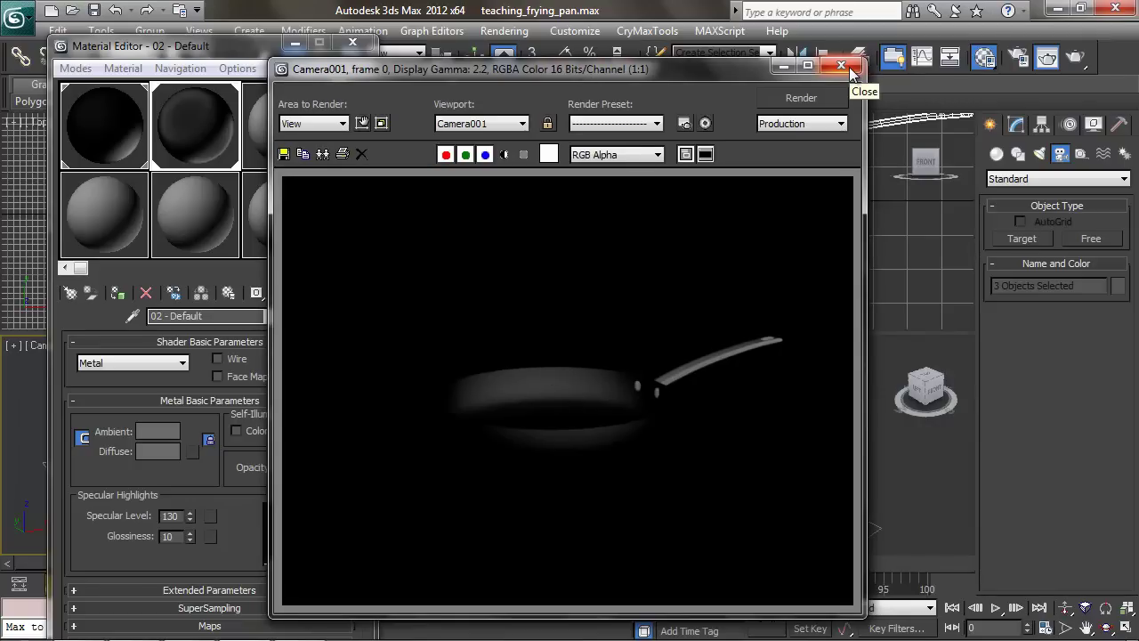
drag(701, 70, 983, 56)
drag(227, 48, 204, 47)
drag(703, 50, 485, 47)
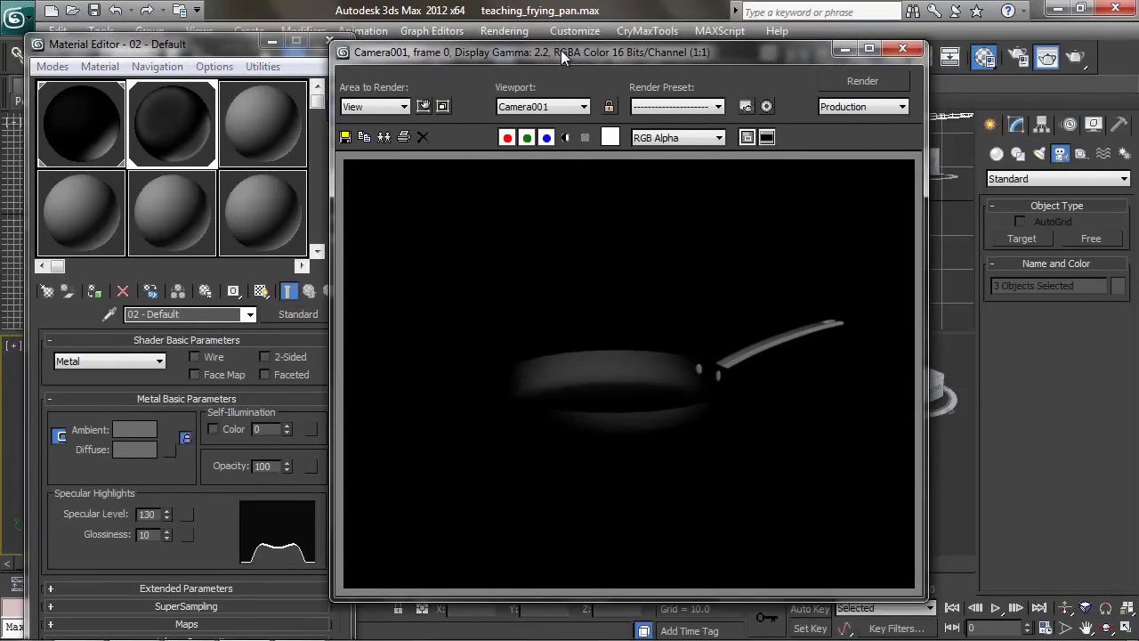
click(901, 51)
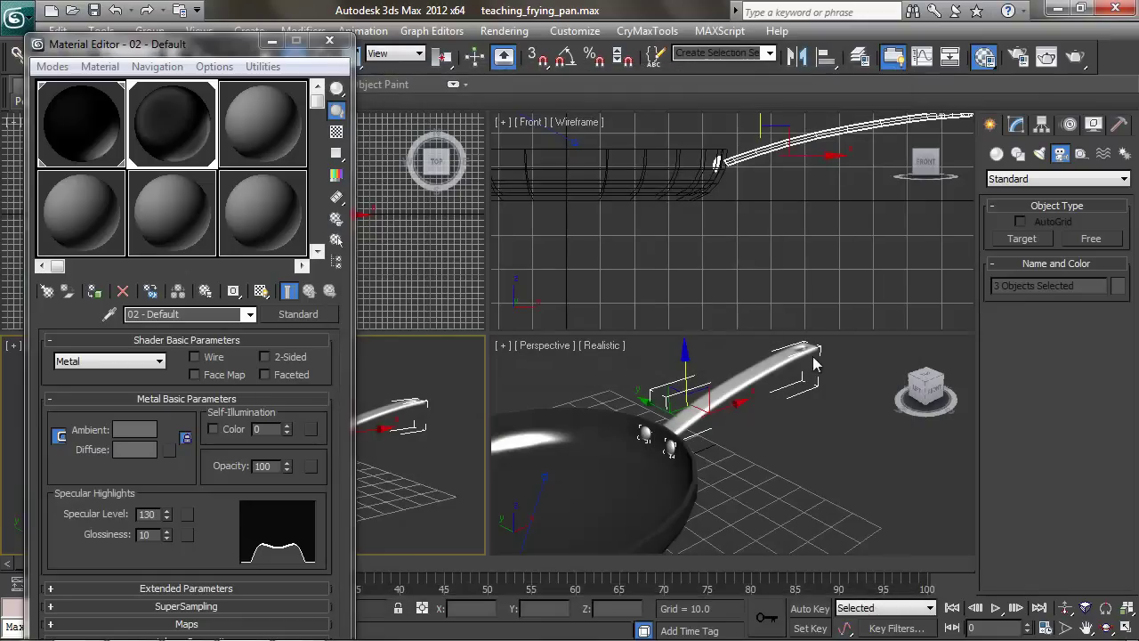
- Examine the render background colour in the Environment and Effects settings, then close them
click(781, 437)
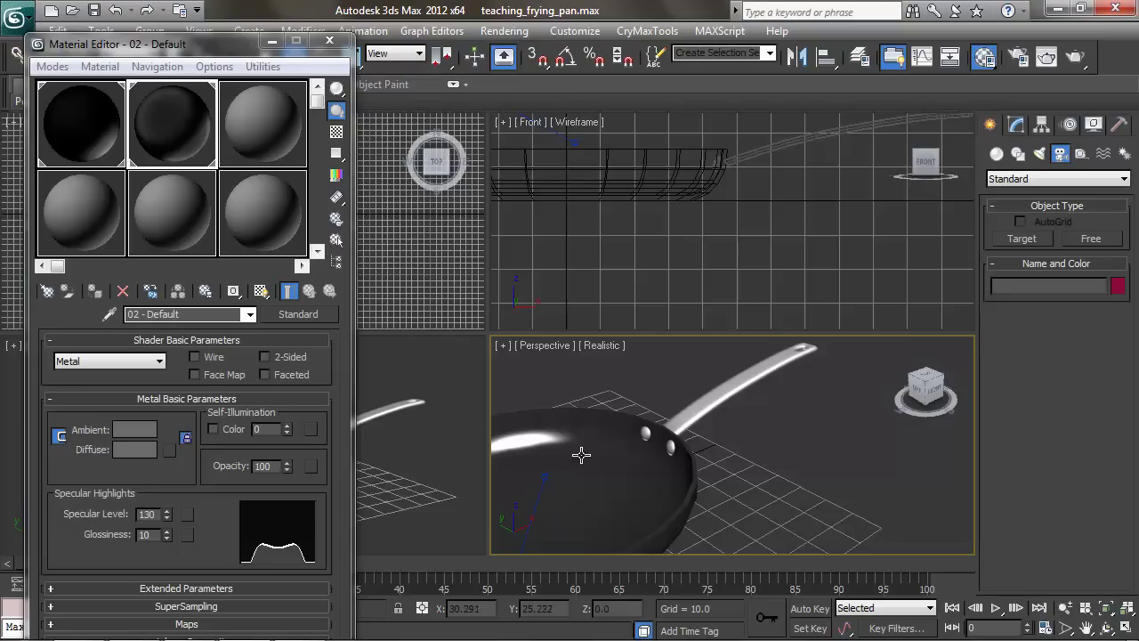
click(504, 31)
click(534, 192)
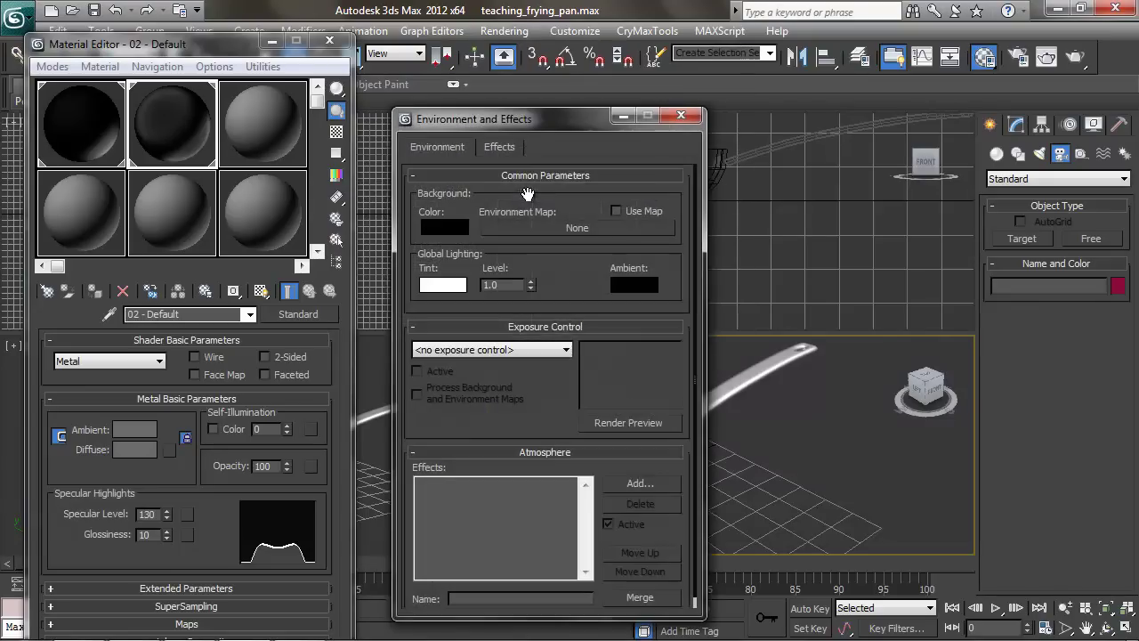
drag(514, 122, 459, 75)
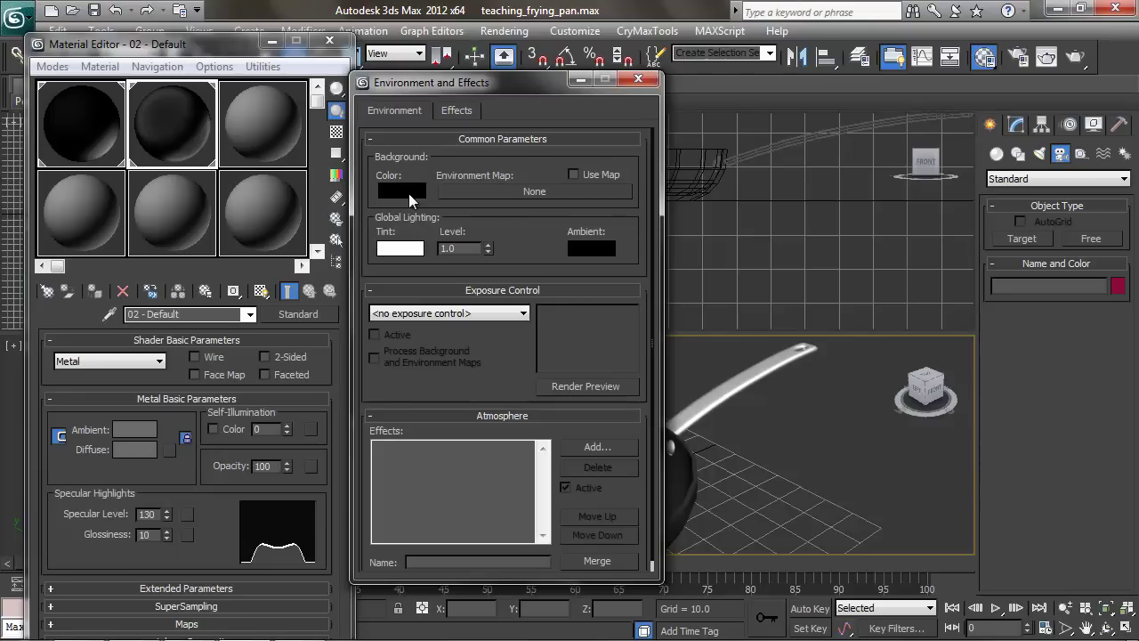
click(414, 189)
click(540, 265)
mouse_move(528, 83)
mouse_down()
mouse_move(564, 75)
mouse_move(544, 72)
mouse_up()
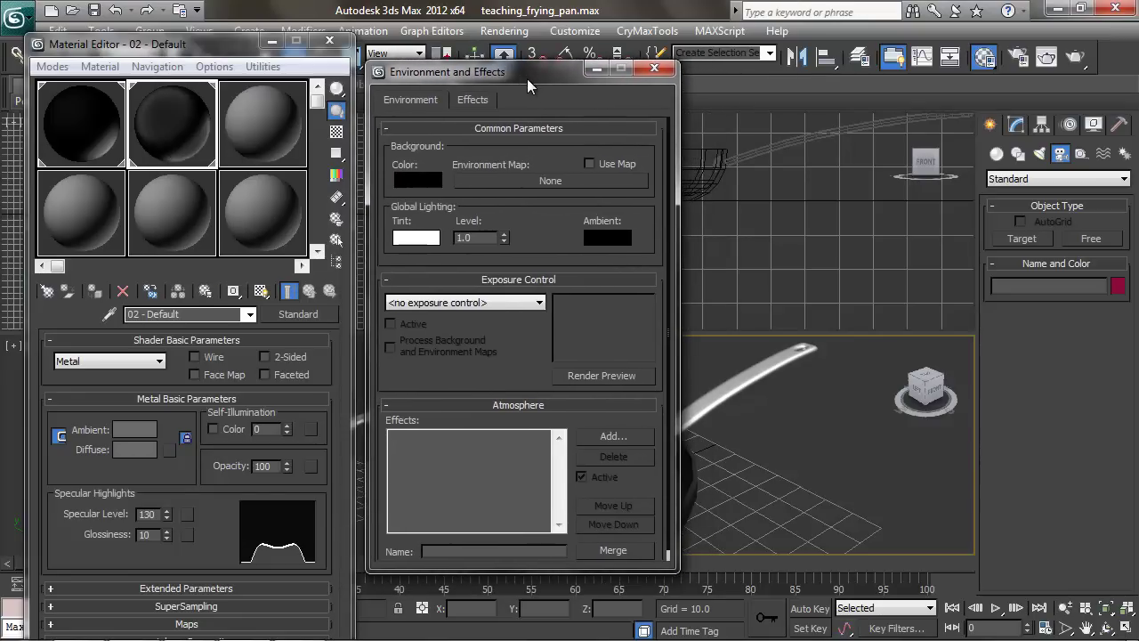
click(654, 68)
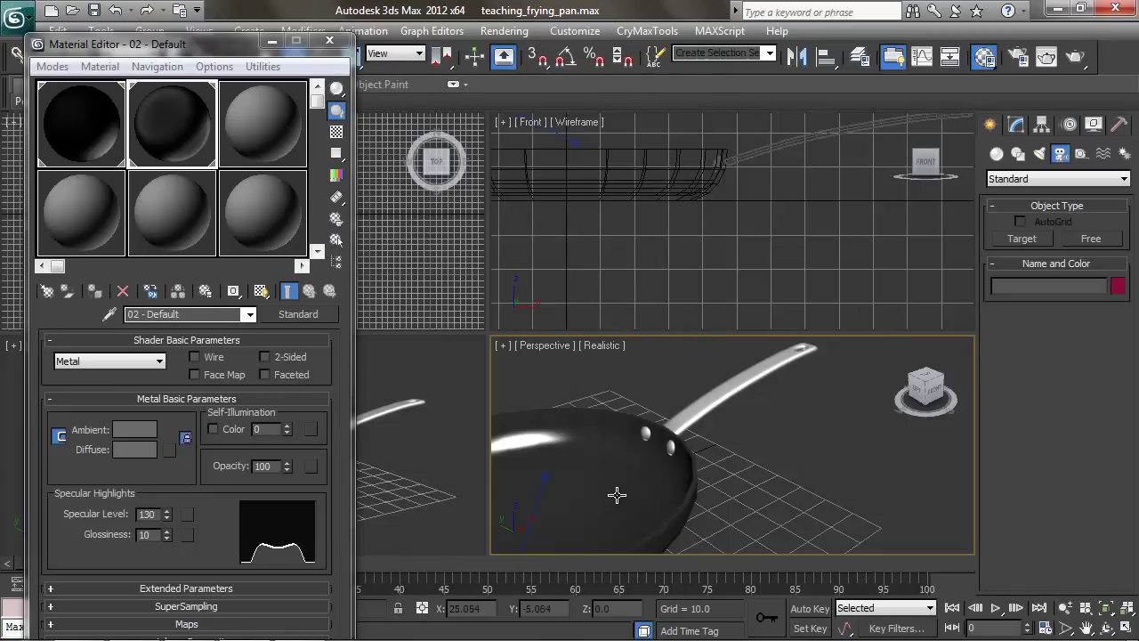
- Maximize the perspective view, close the Material Editor, and create a box about 49 units high over the frying pan
alt+middle_drag(694, 443, 632, 449)
scroll(819, 408, down, 3)
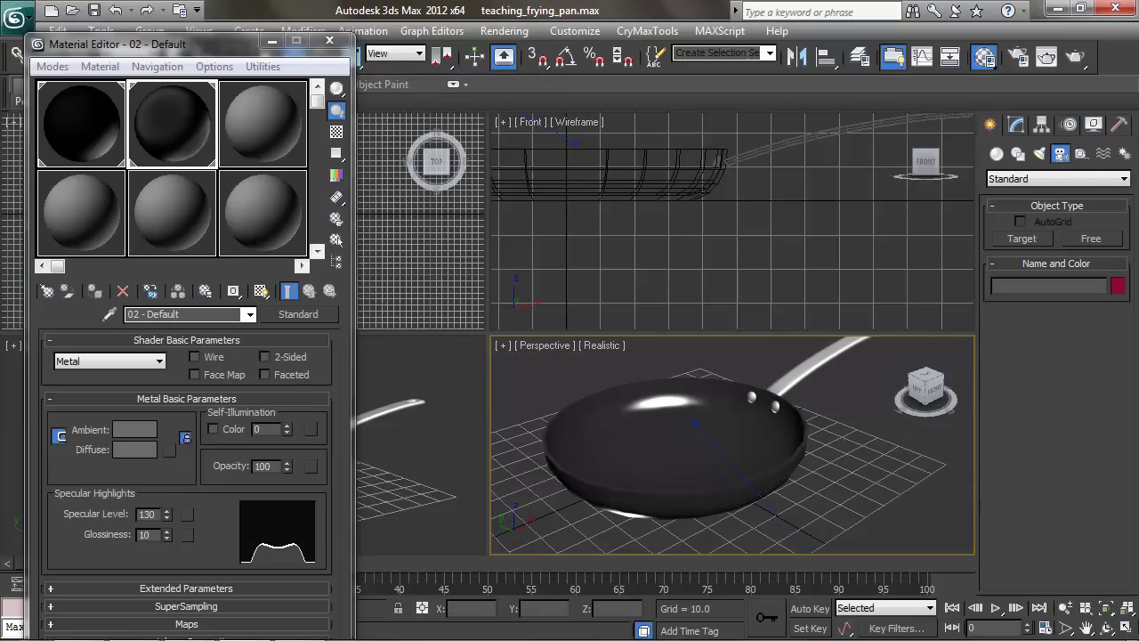
click(1124, 628)
middle_drag(568, 276, 730, 312)
scroll(598, 330, down, 6)
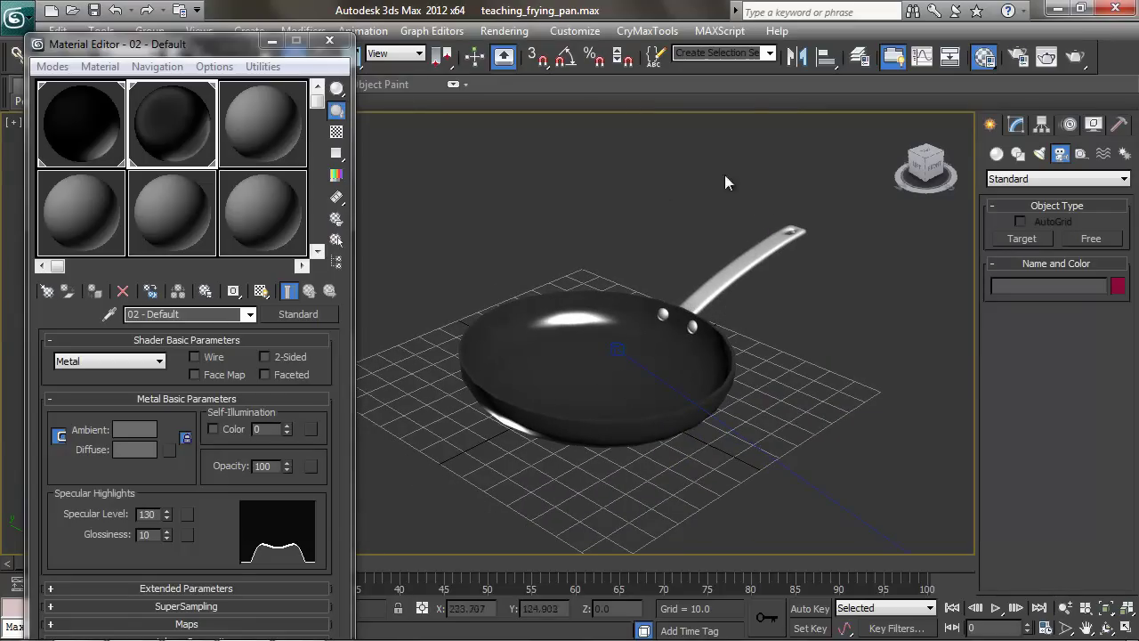
click(997, 154)
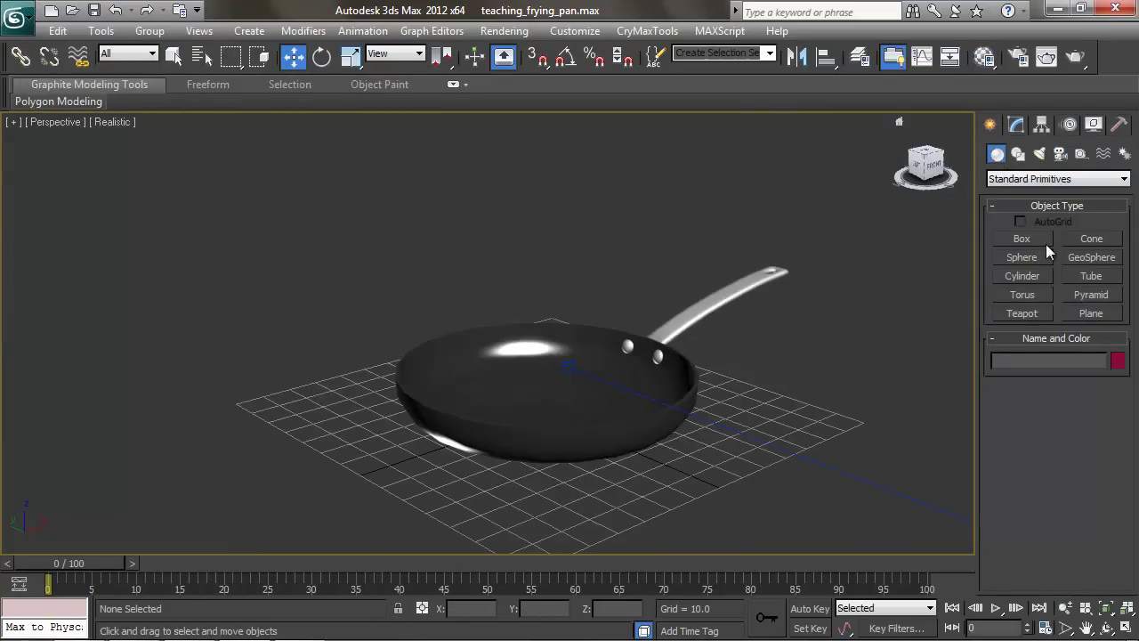
click(1023, 240)
drag(456, 503, 621, 307)
click(566, 118)
- Set the box's length, width and height to 100 each
drag(1097, 473, 982, 469)
text(100)
key(Tab)
text(100)
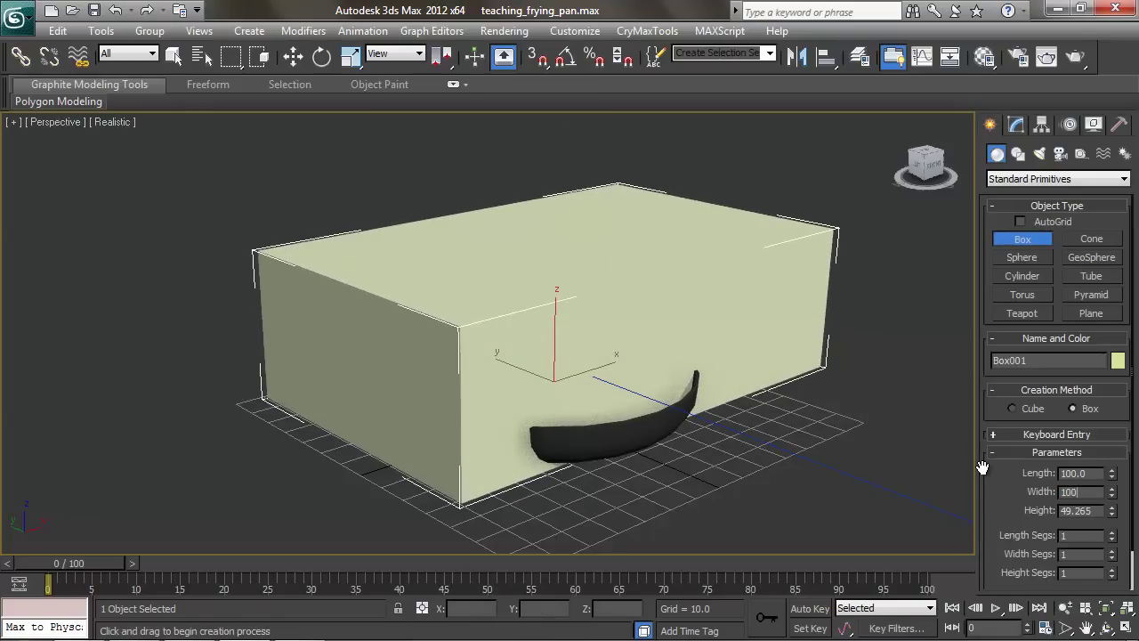
key(Tab)
text(100)
key(Return)
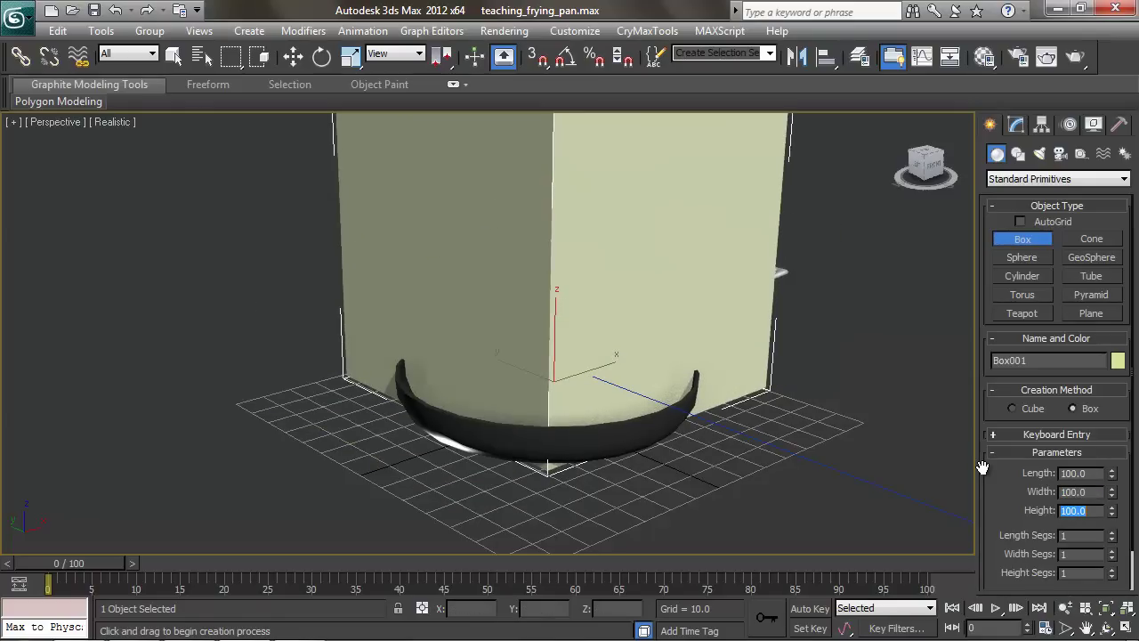
- Apply a TurboSmooth modifier to the box over the frying pan
scroll(605, 294, down, 3)
middle_drag(626, 315, 623, 316)
click(1020, 131)
click(1125, 174)
key(t)
key(Down)
key(Down)
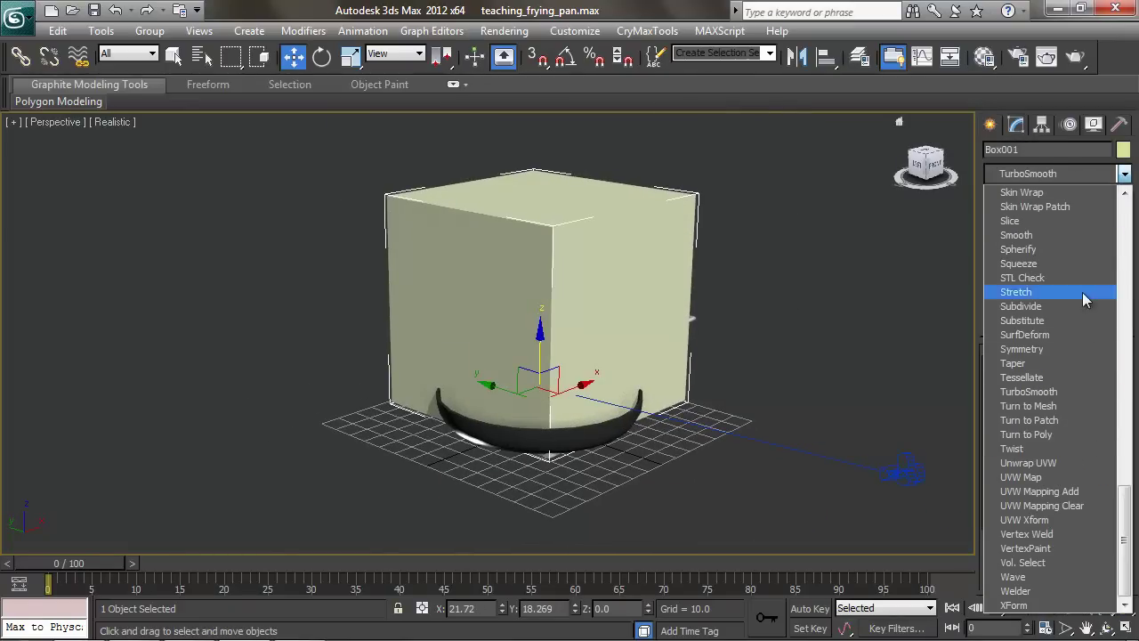
click(1033, 392)
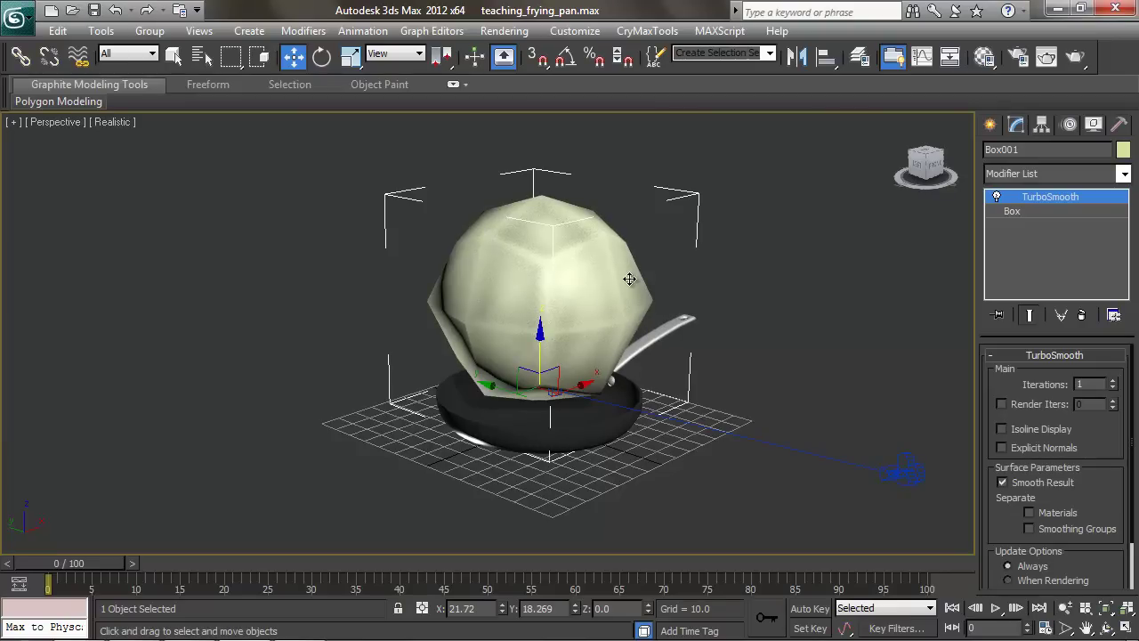
- Set the box's TurboSmooth iterations to 3 and convert the object to an Editable Poly
click(1113, 380)
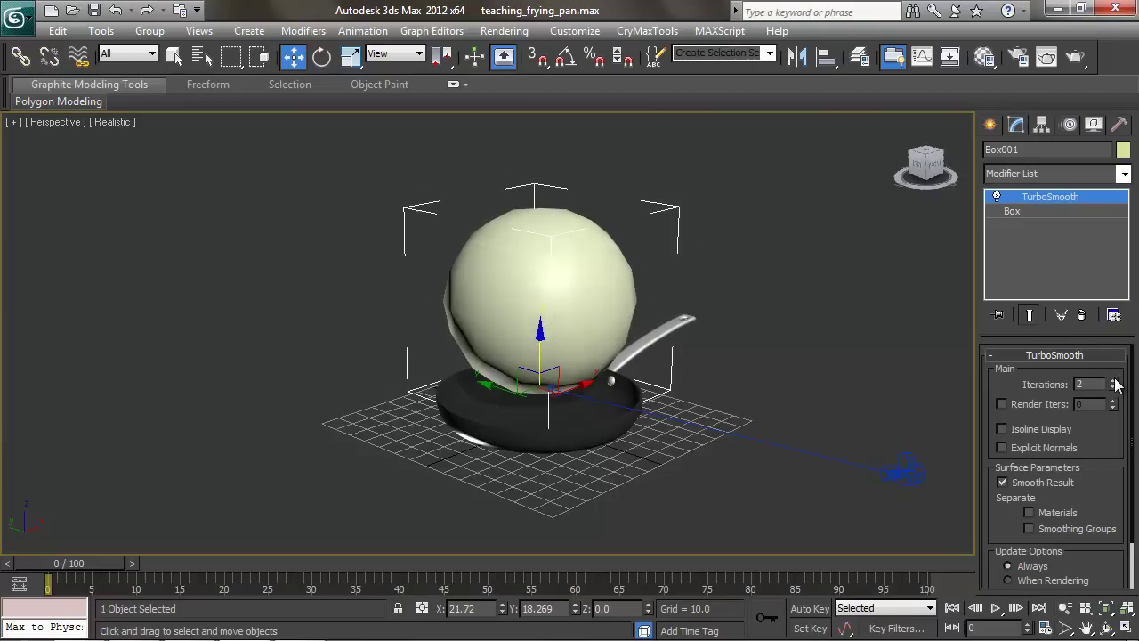
click(1114, 380)
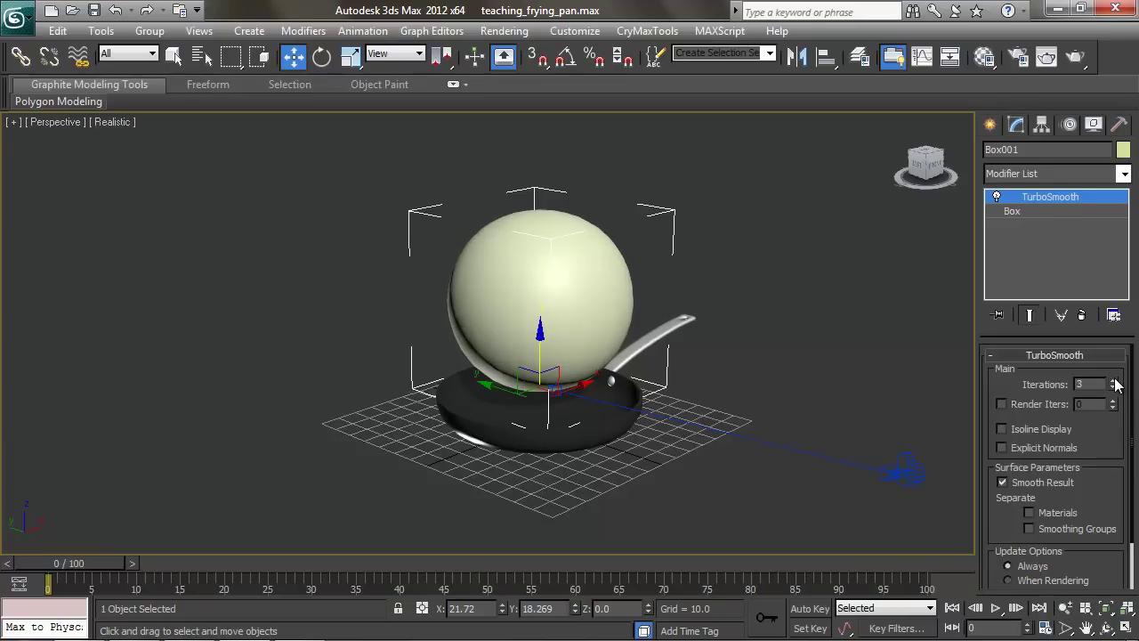
right_click(540, 277)
mouse_move(599, 438)
click(741, 450)
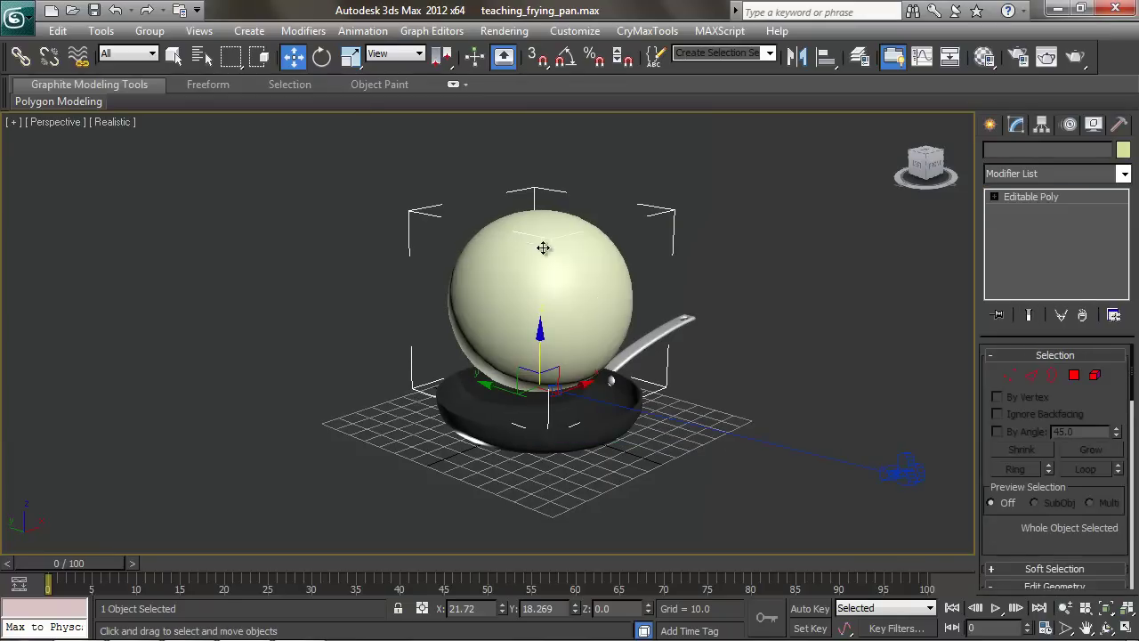
- Turn on edged faces in the perspective view and delete all polygons in the upper half of the sphere
key(F4)
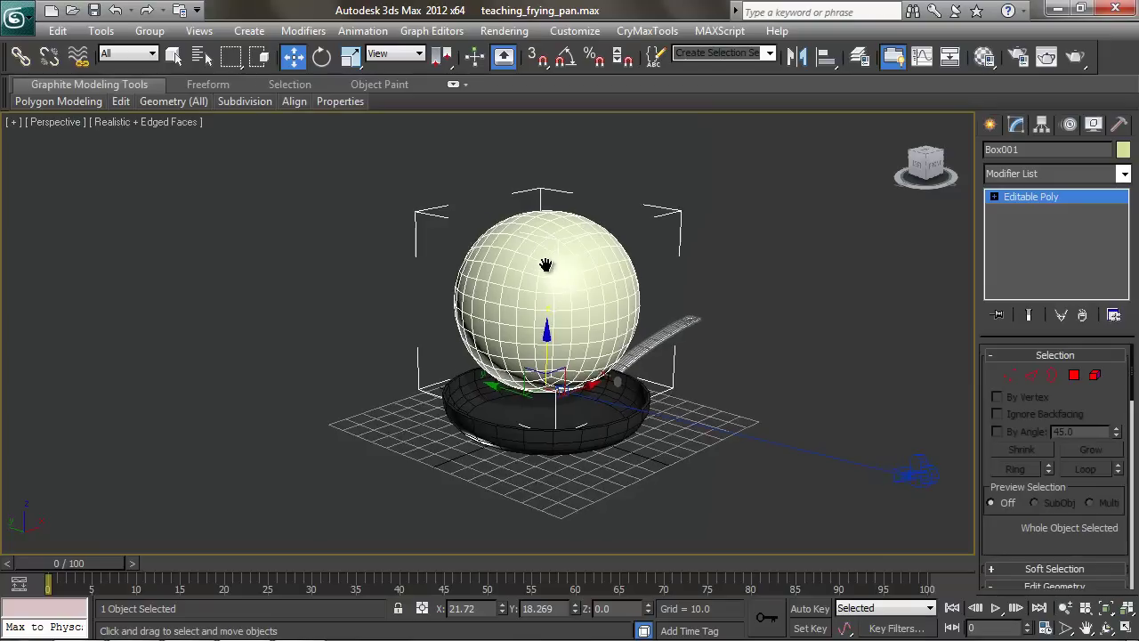
scroll(549, 264, up, 4)
mouse_move(558, 264)
middle_down()
mouse_move(632, 267)
mouse_move(595, 264)
middle_up()
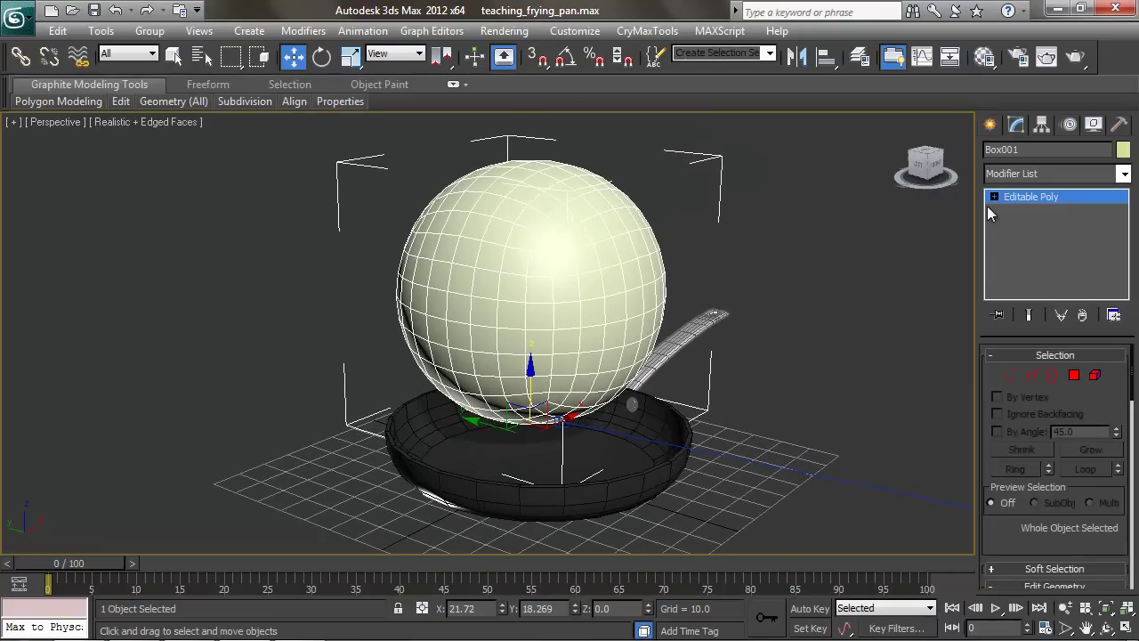
click(1126, 628)
middle_drag(681, 185, 689, 328)
scroll(694, 312, down, 3)
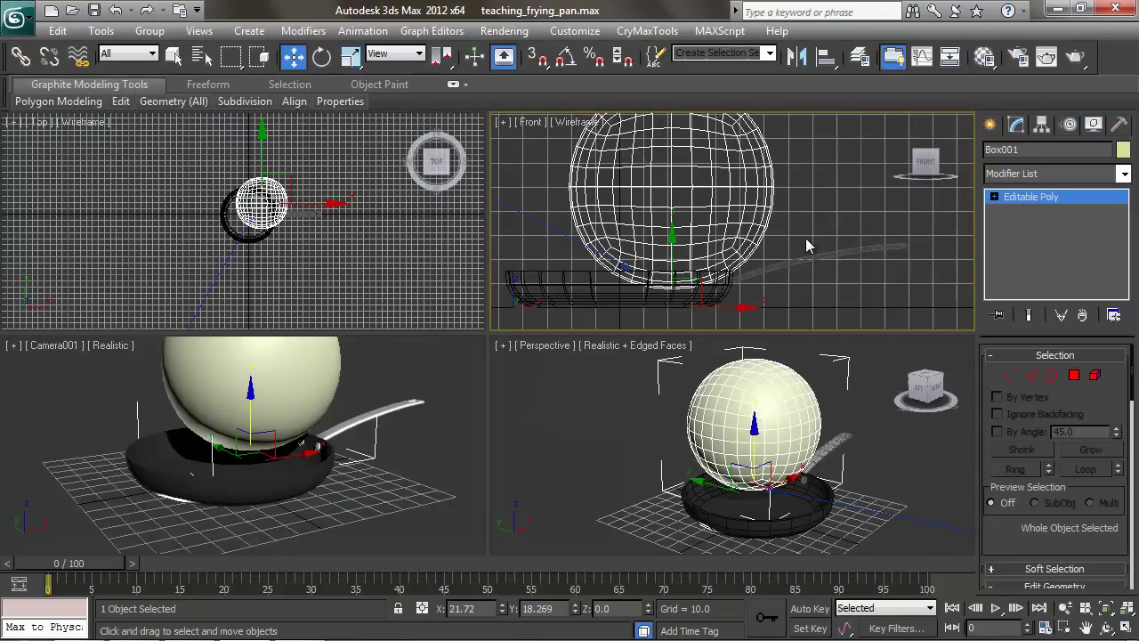
click(994, 197)
click(1042, 255)
scroll(765, 229, down, 2)
middle_drag(766, 228, 803, 248)
drag(585, 153, 844, 225)
key(Delete)
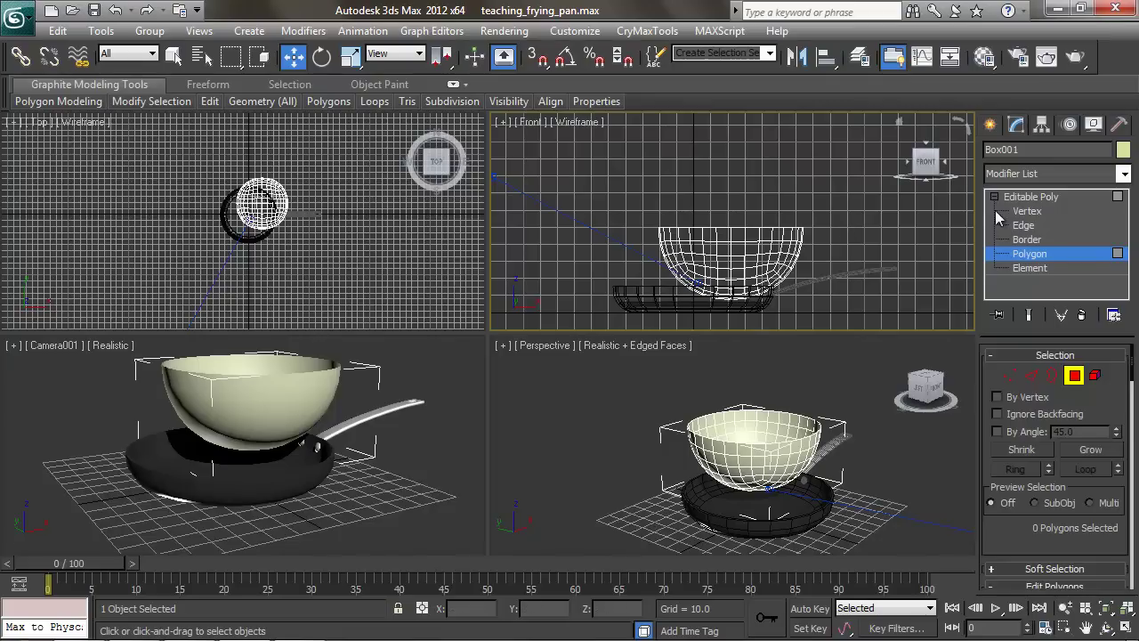
- Select the edge loop around the bowl's open rim and extend it straight up to about Z 76
key(2)
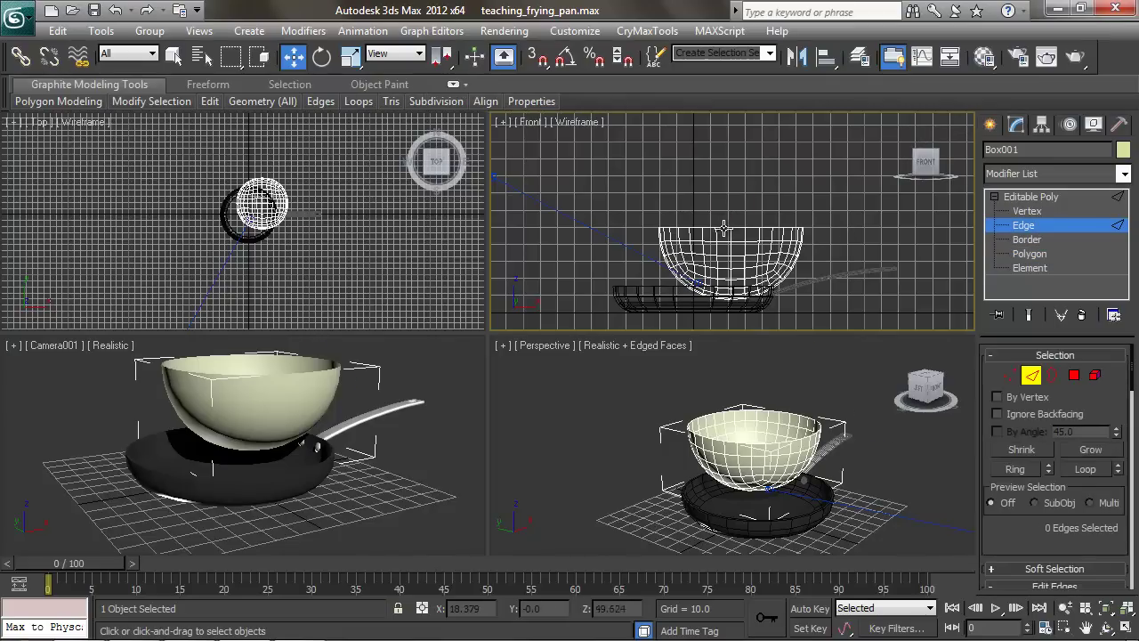
click(725, 228)
middle_click(765, 380)
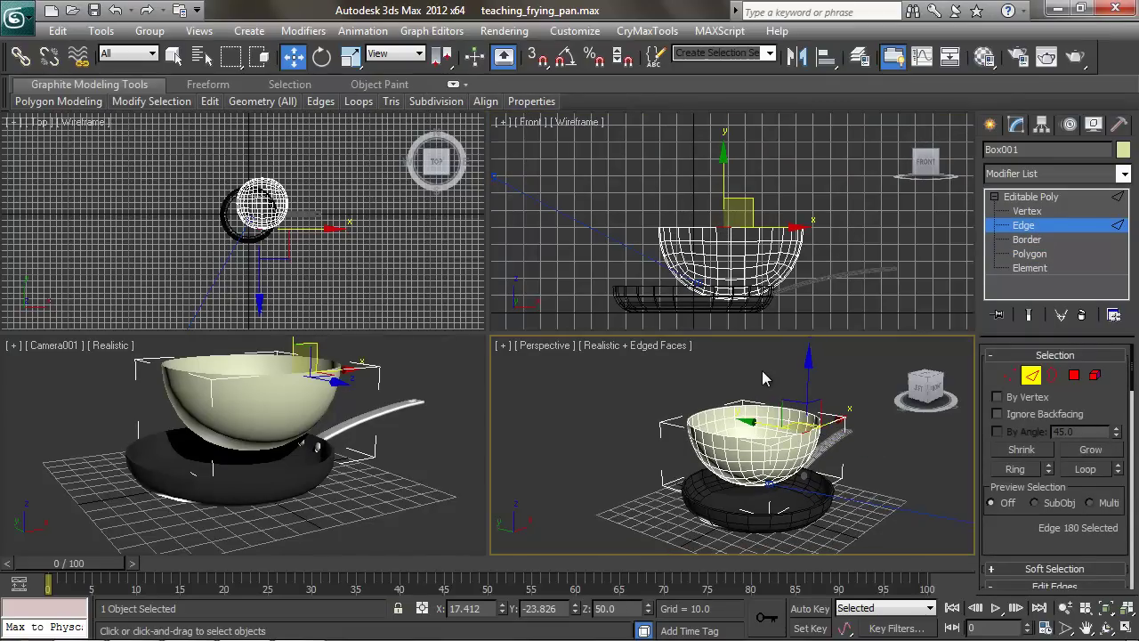
key(alt+l)
middle_drag(786, 385, 781, 379)
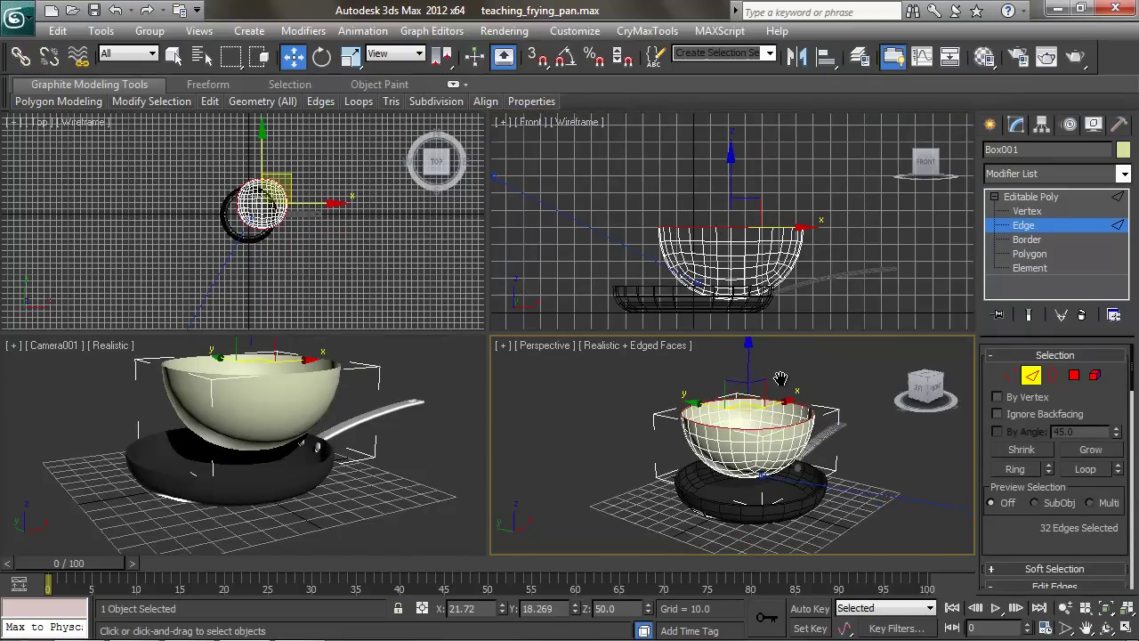
scroll(734, 350, up, 2)
drag(735, 349, 728, 290)
scroll(778, 395, down, 2)
alt+middle_drag(778, 394, 795, 395)
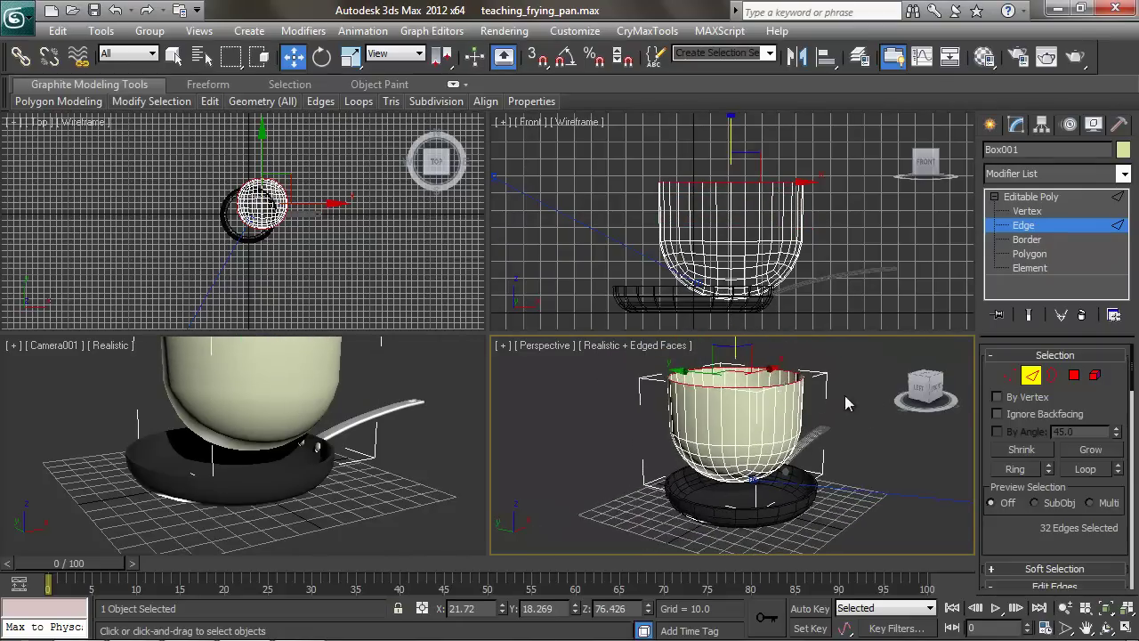
click(1035, 197)
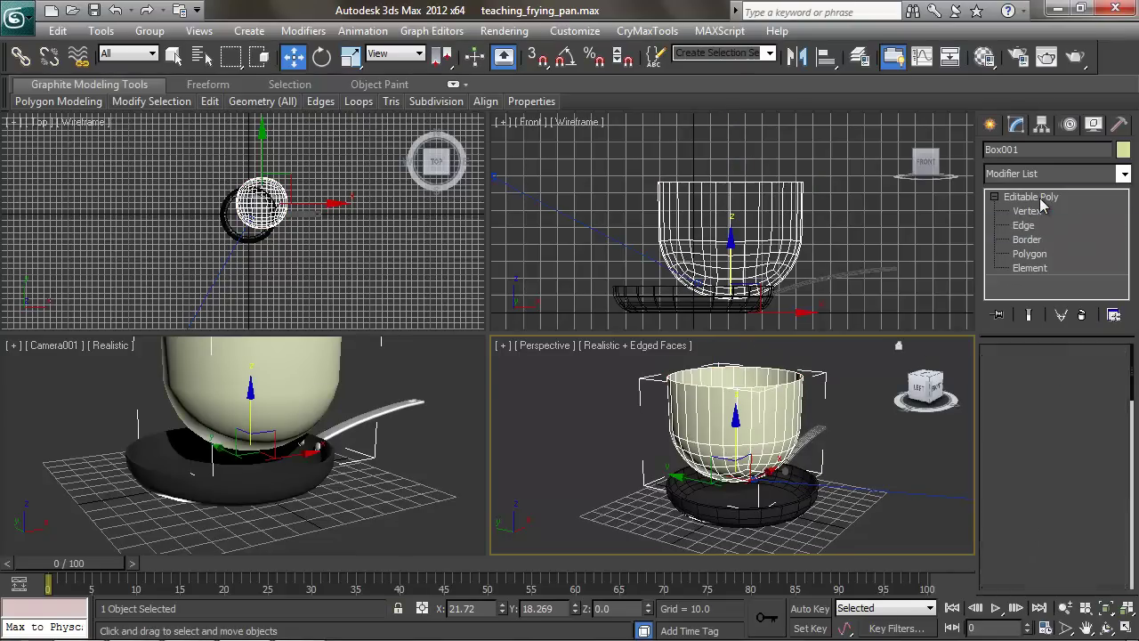
- Centre the bowl over the frying pan by setting its X and Y position to 0
middle_drag(297, 241, 338, 233)
scroll(338, 231, up, 2)
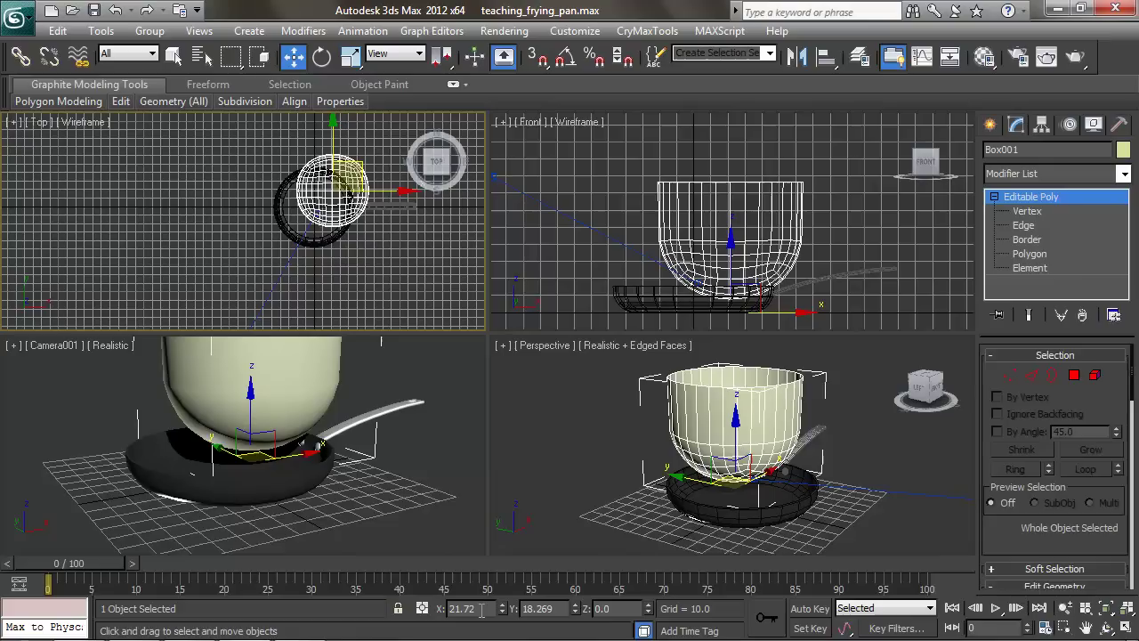
drag(479, 611, 423, 612)
text(0)
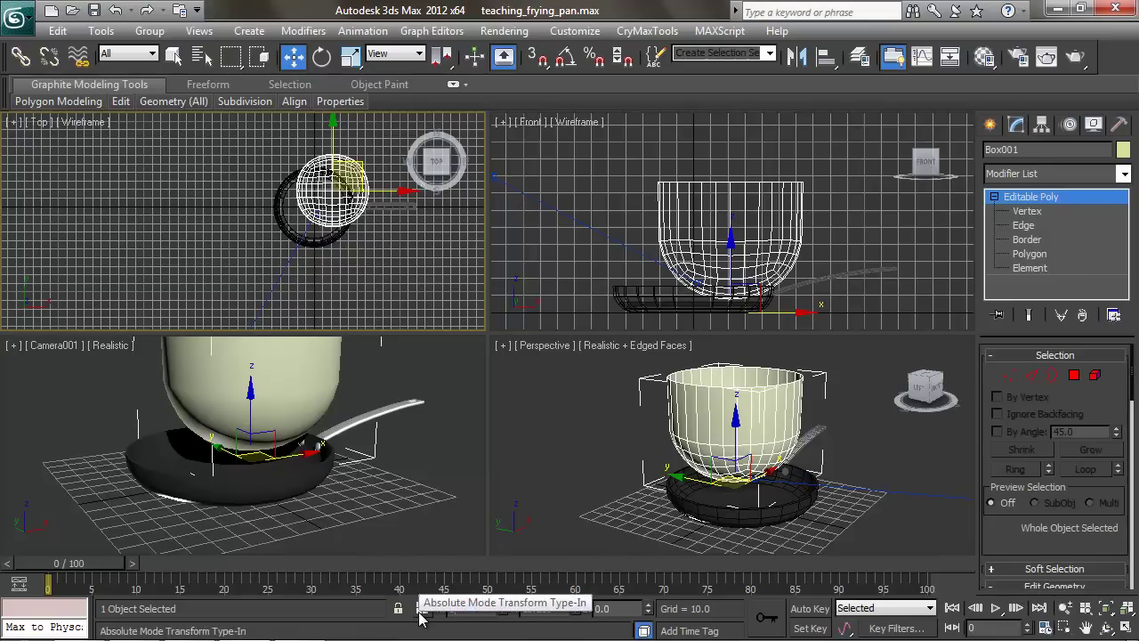
key(Tab)
text(0)
key(Tab)
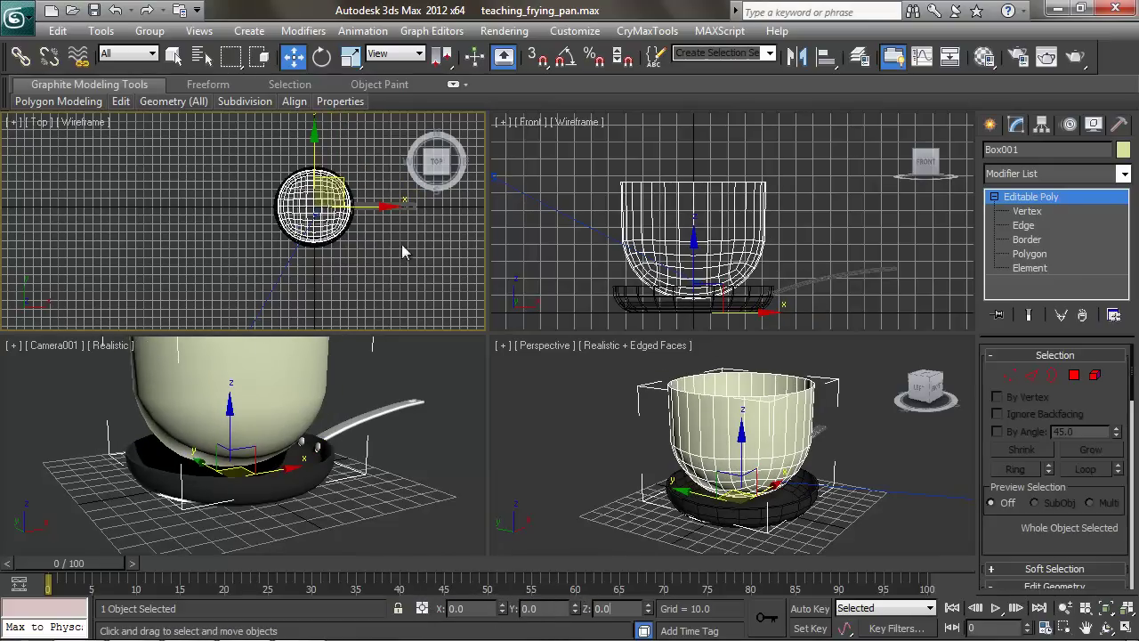
- Scale the bowl horizontally to about 259 percent, and enlarge it uniformly until it widely surrounds the frying pan
middle_drag(345, 177, 333, 182)
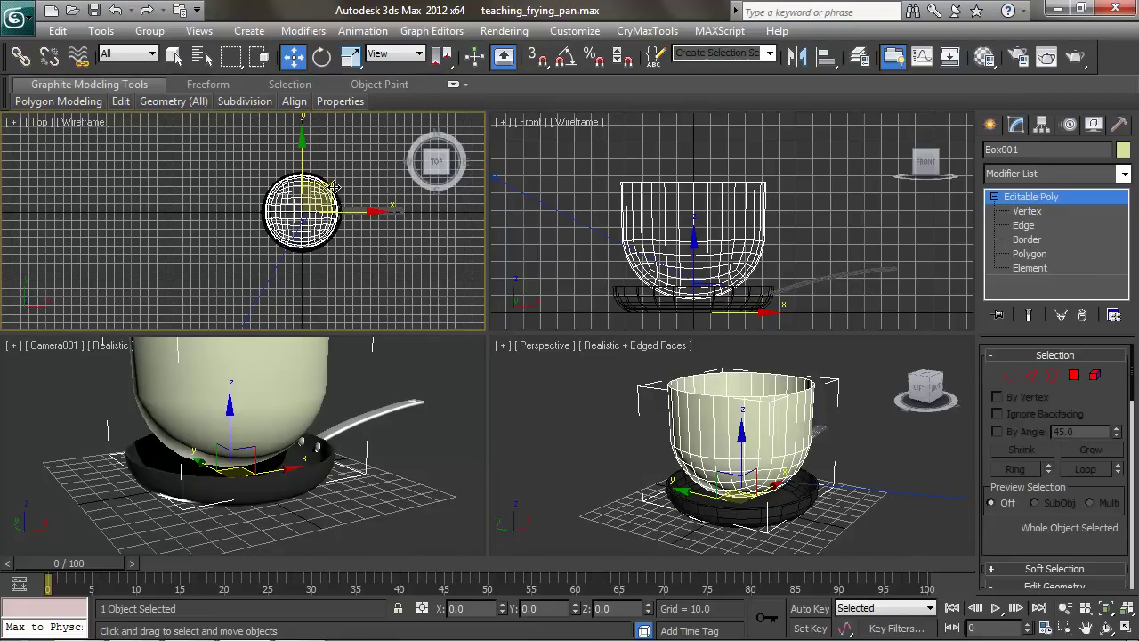
key(r)
drag(333, 186, 383, 172)
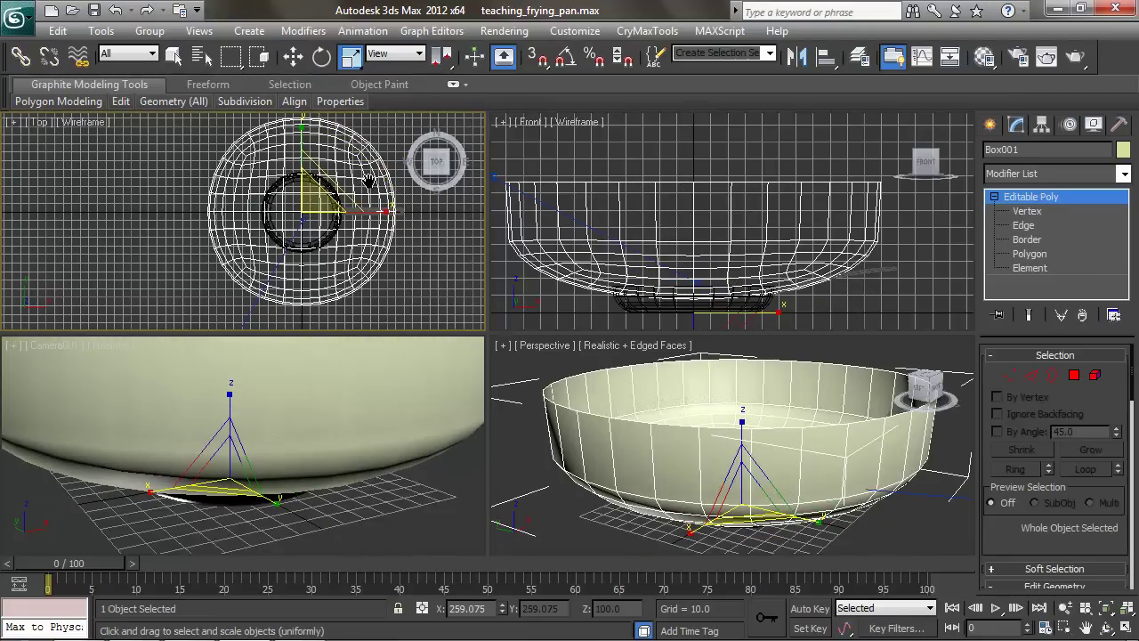
drag(302, 191, 726, 169)
scroll(720, 195, down, 3)
scroll(742, 203, down, 2)
- Lower the bowl to about Z -37 and enlarge it further so its flat floor lies under the frying pan
key(w)
middle_drag(741, 213, 739, 200)
drag(726, 168, 722, 179)
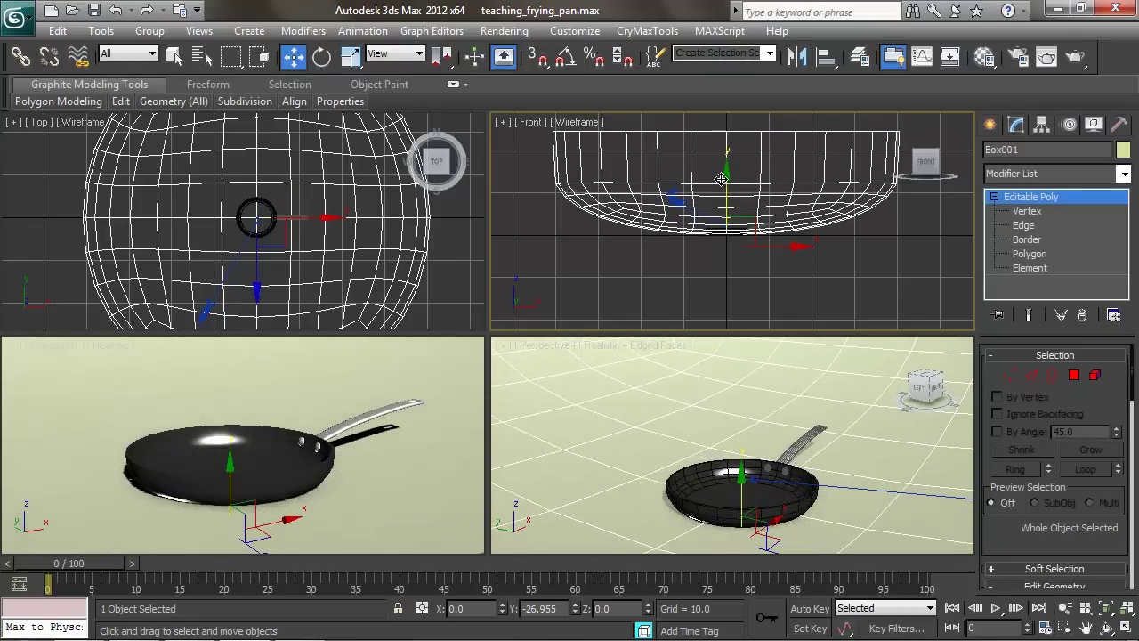
key(r)
drag(732, 233, 728, 182)
key(w)
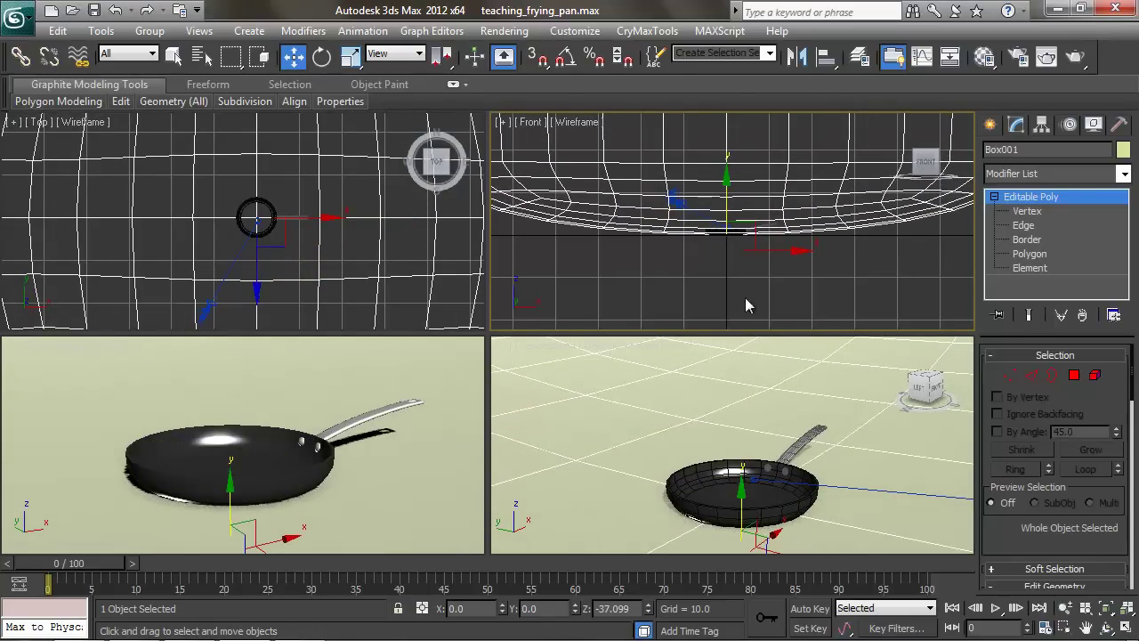
- Set the diffuse colour of the 03 - Default material to near white and assign it to the bowl
right_click(765, 389)
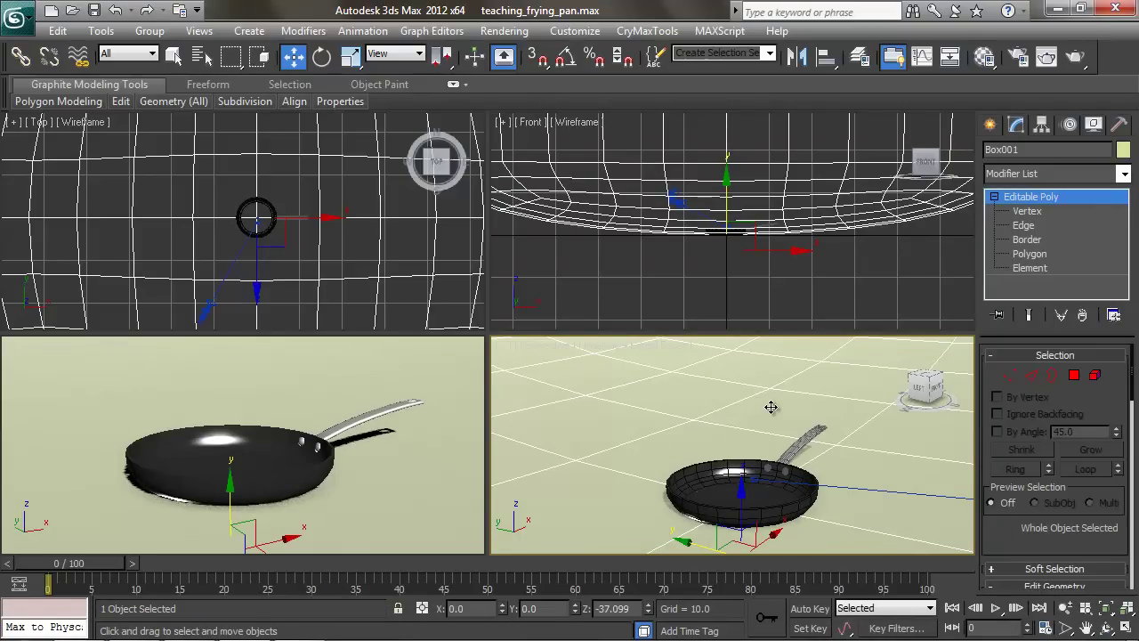
key(m)
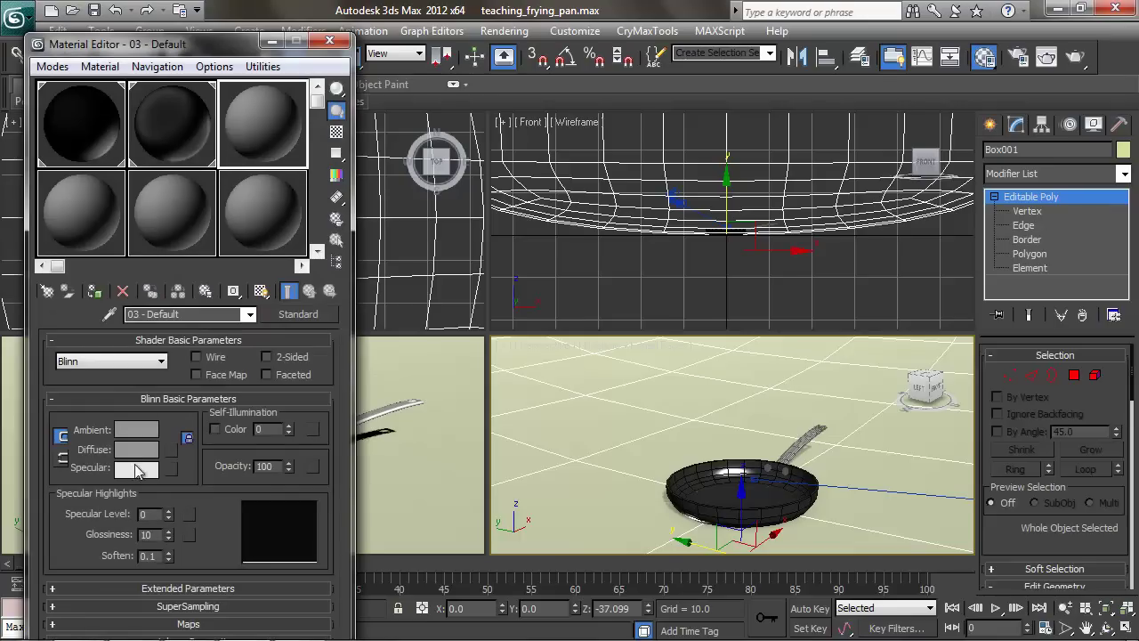
click(138, 449)
drag(355, 202, 355, 116)
click(487, 264)
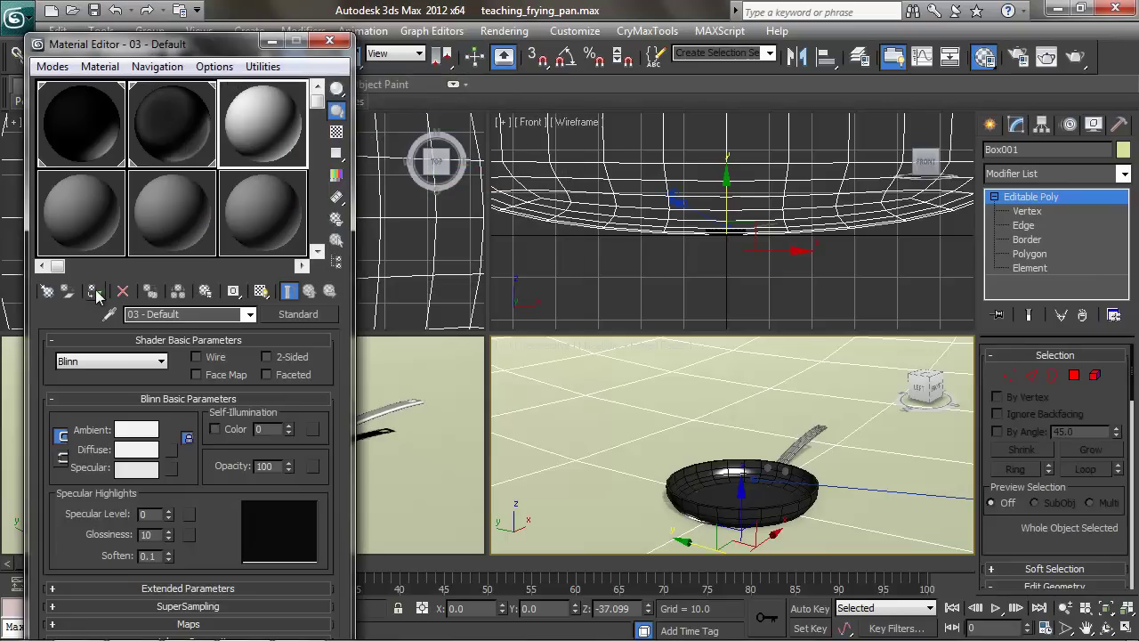
- Try the 2-Sided option on the white material to render the bowl's inner faces
scroll(639, 395, down, 3)
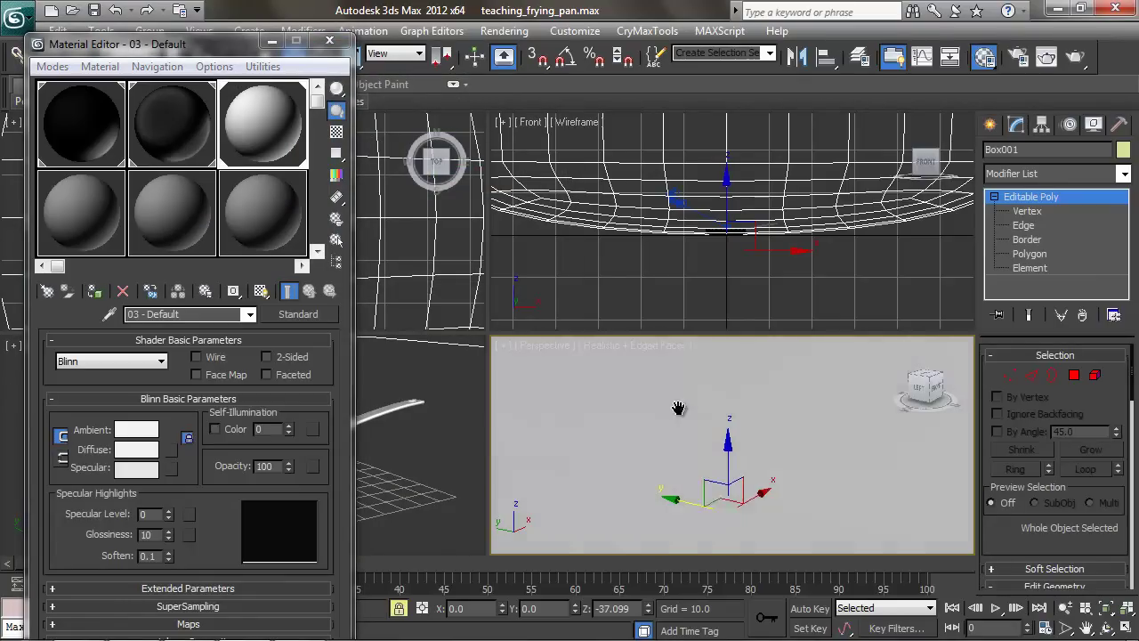
scroll(679, 407, down, 3)
scroll(771, 400, down, 2)
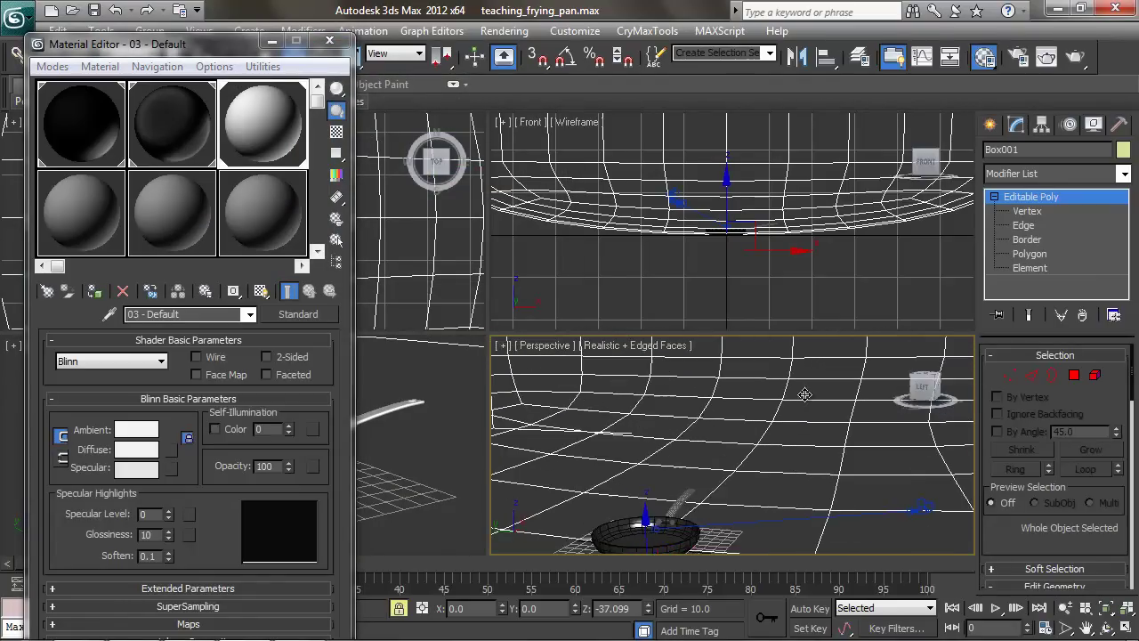
scroll(756, 431, up, 2)
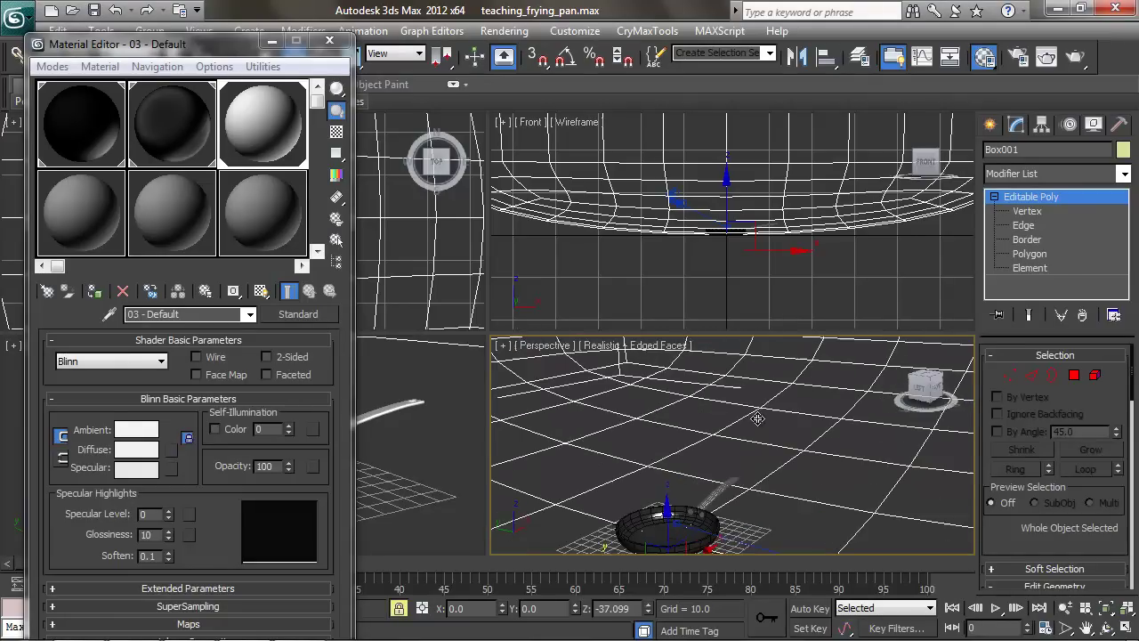
click(266, 357)
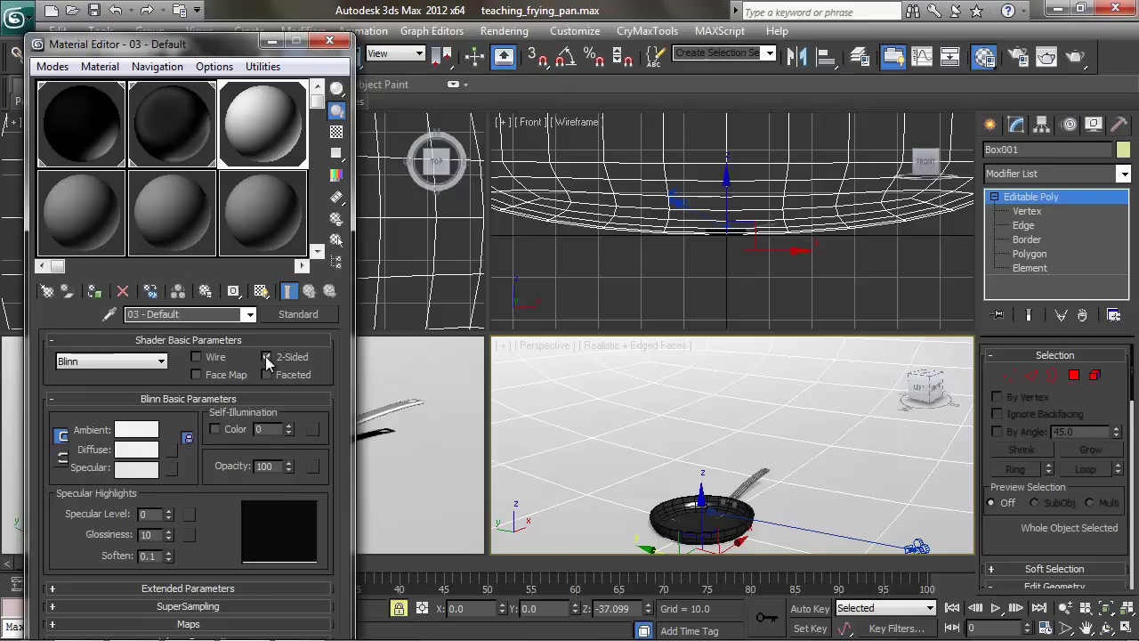
- Select all of the bowl's polygons and flip them so their faces point inward
click(1032, 255)
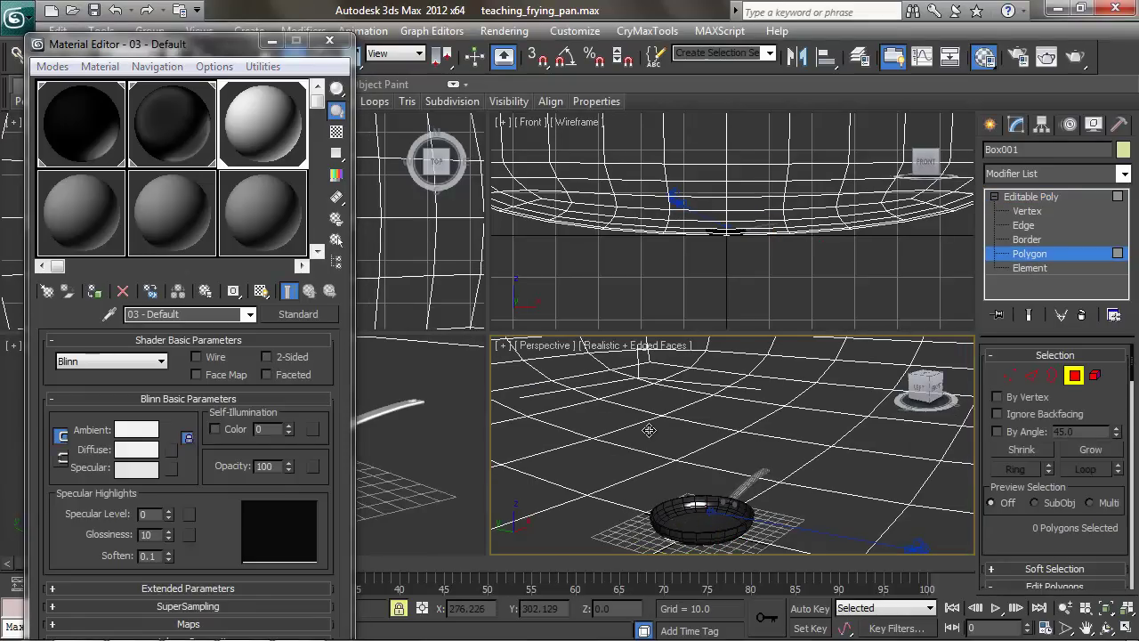
key(z)
key(ctrl+a)
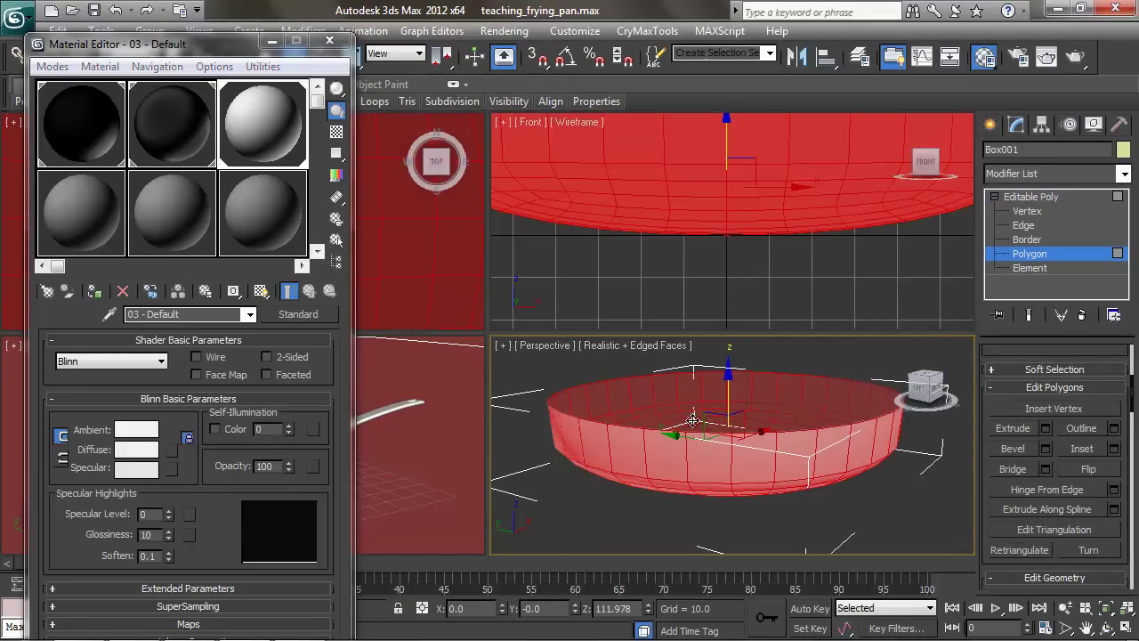
click(1096, 476)
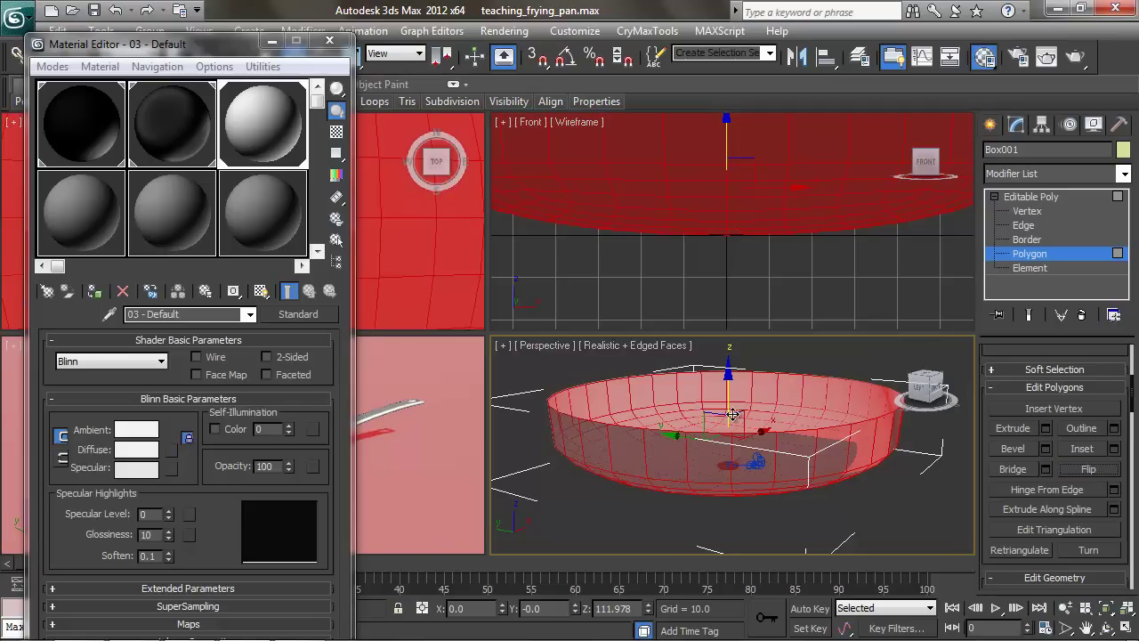
alt+middle_drag(770, 429, 775, 436)
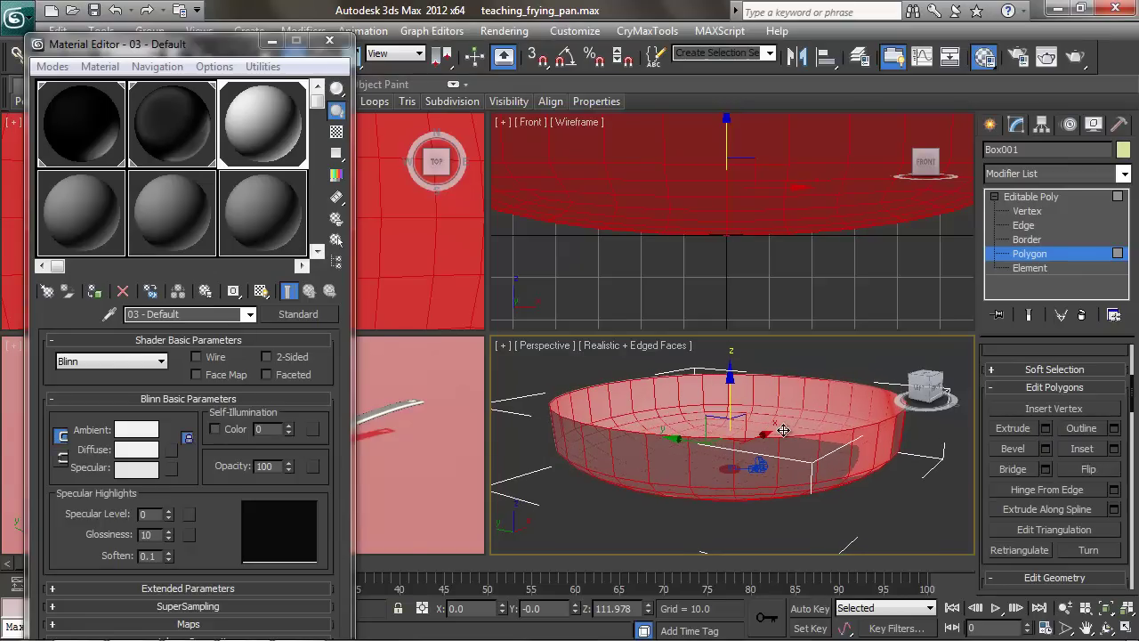
scroll(776, 431, up, 3)
alt+middle_drag(780, 428, 765, 478)
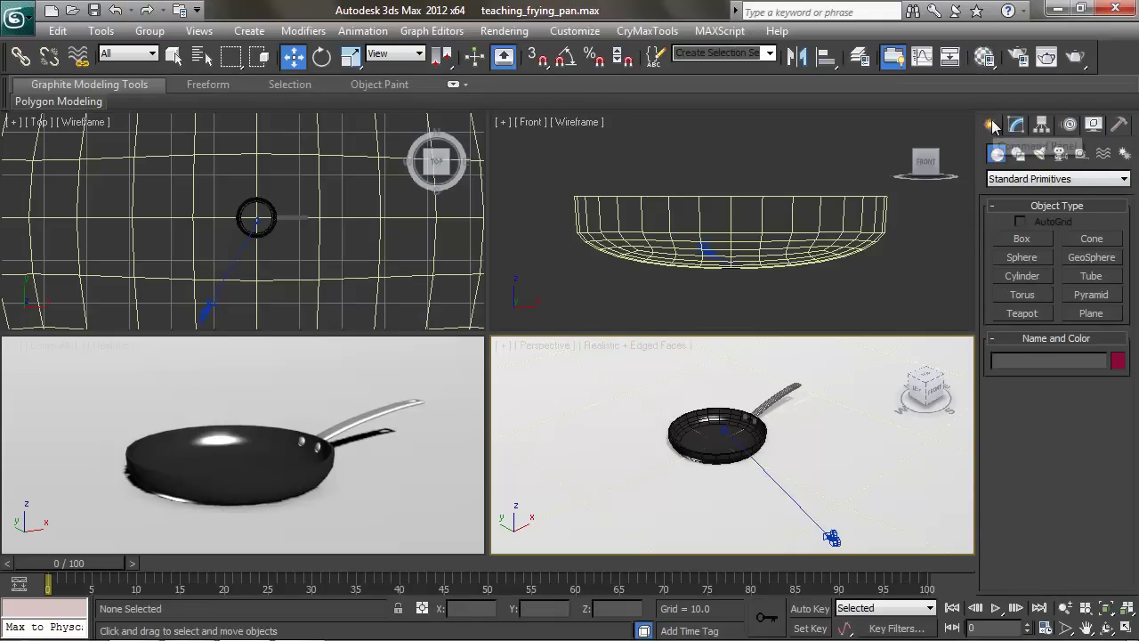
- Create a standard Omni light in the Front view, above and beyond the handle side of the pan
click(1041, 155)
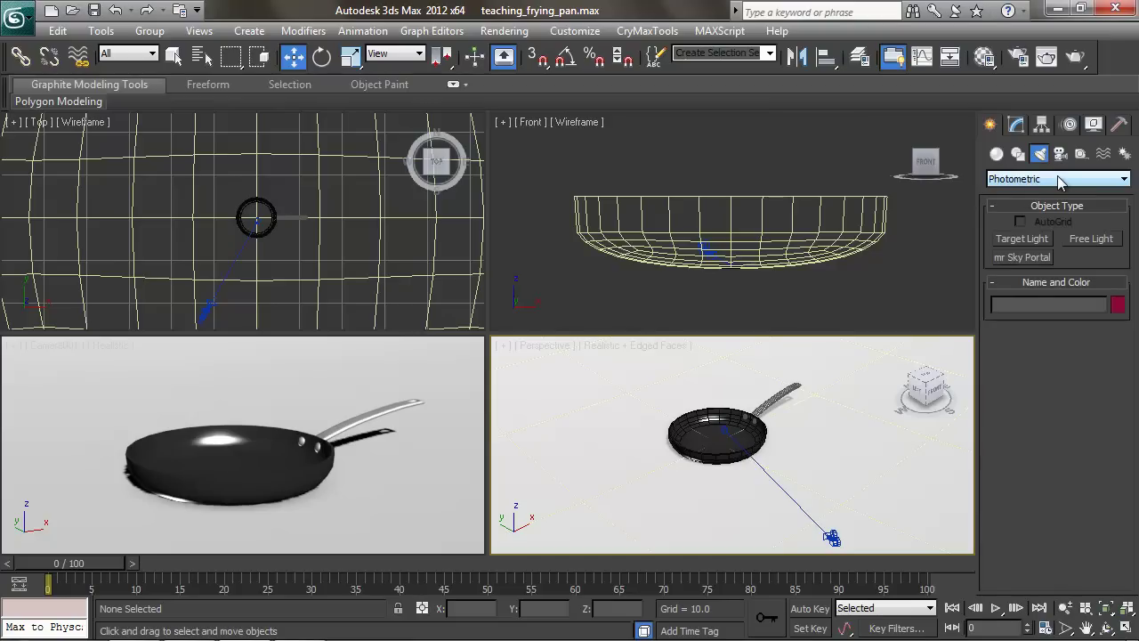
click(1047, 179)
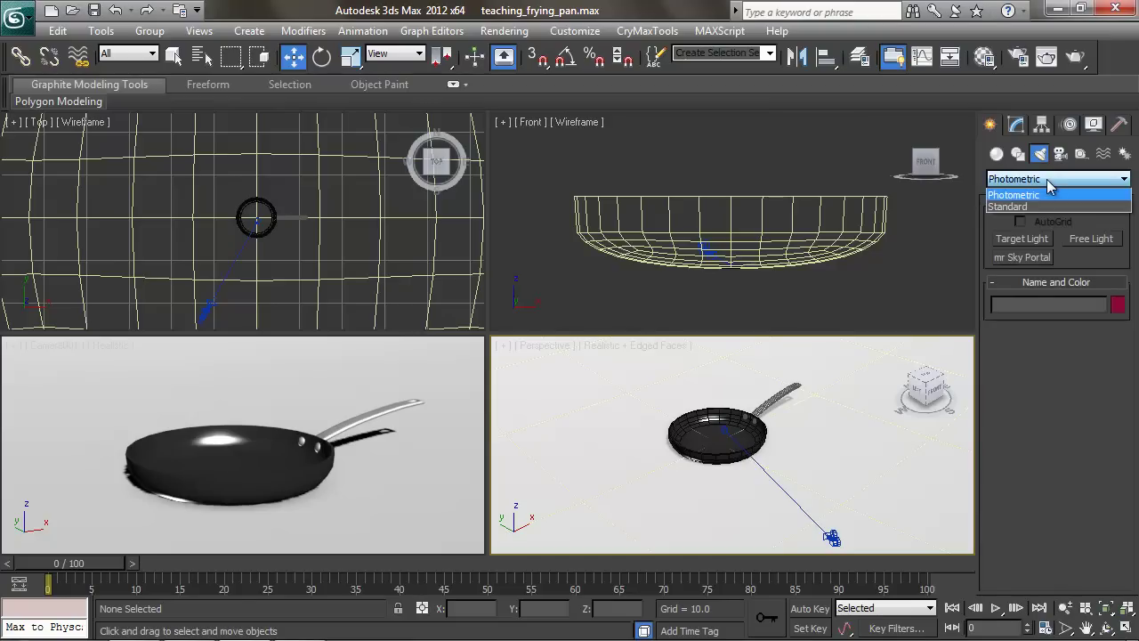
click(1028, 208)
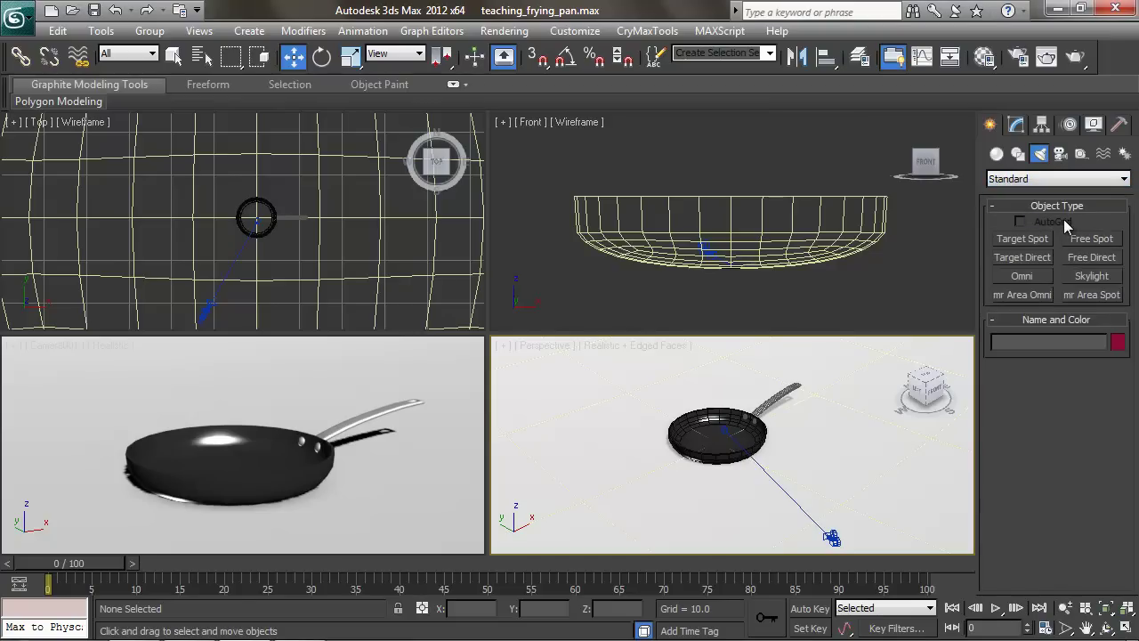
click(1027, 277)
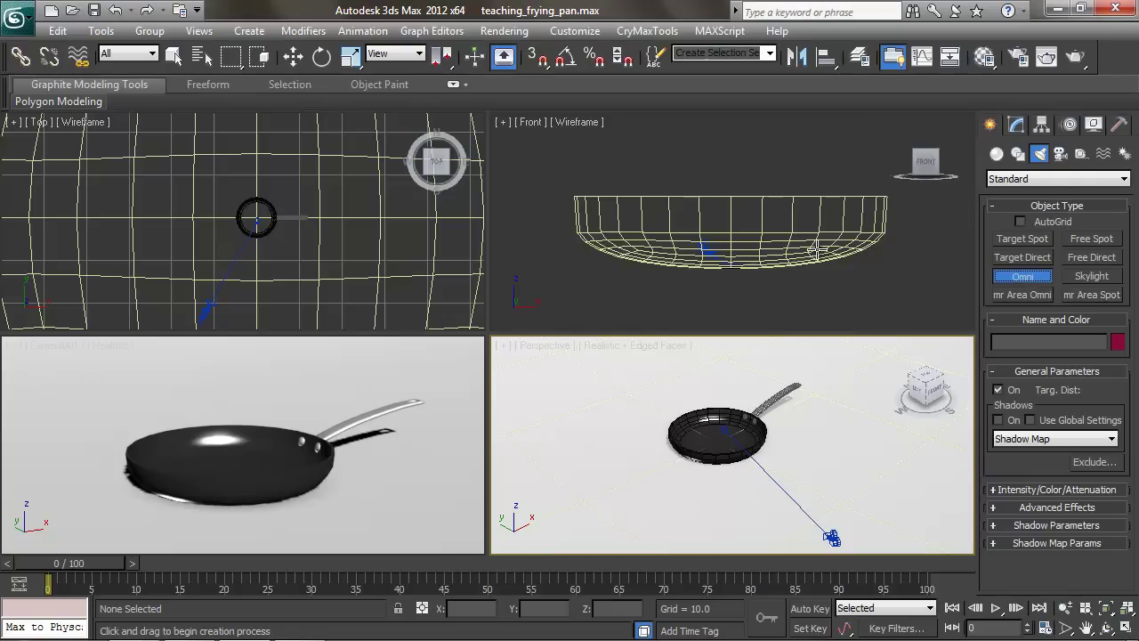
click(772, 227)
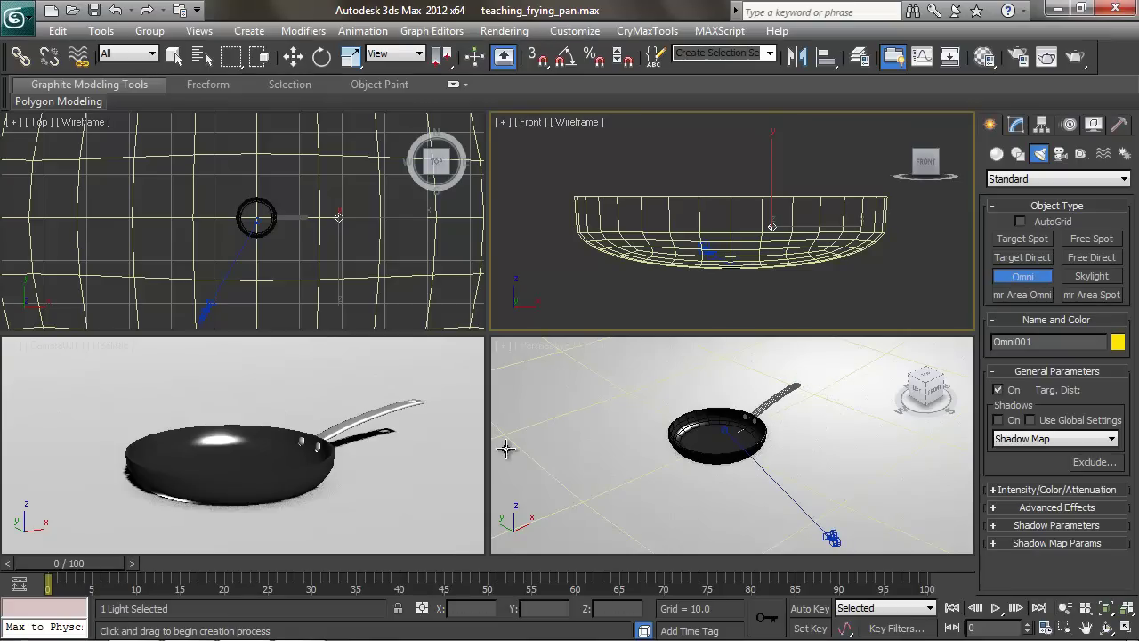
- Move the omni light in the Top view to about X 186, Y 65
right_click(338, 276)
right_click(339, 276)
key(w)
drag(353, 189, 359, 161)
right_click(377, 379)
right_click(282, 284)
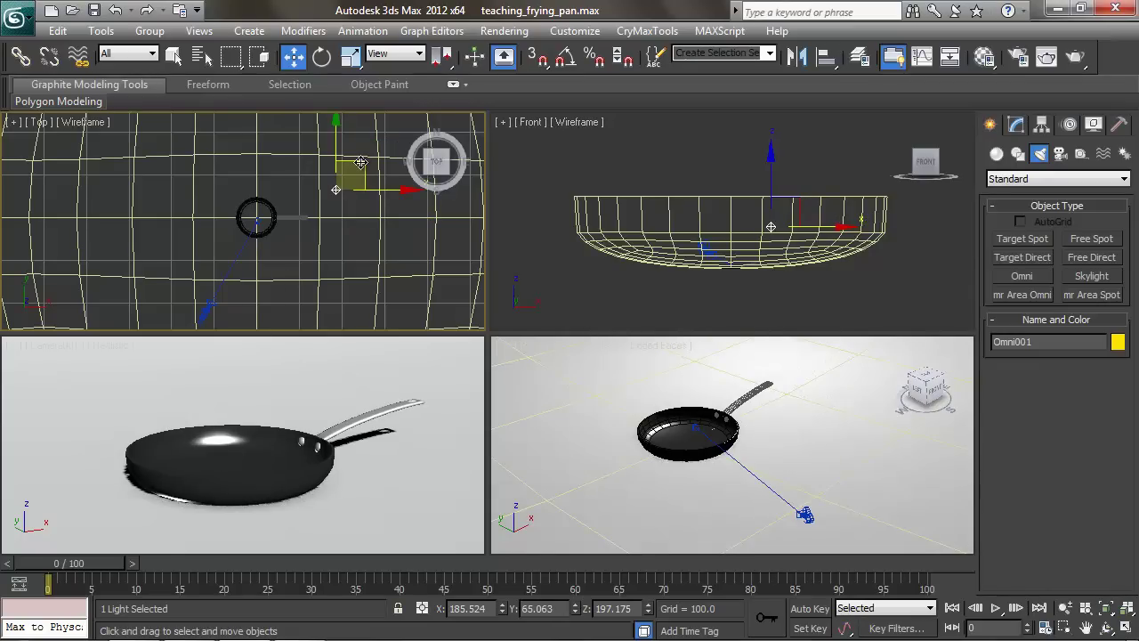
- Copy the omni light to the pan's opposite side at about X -199, Y 71, and shift the original to about X 244
shift+drag(360, 163, 193, 145)
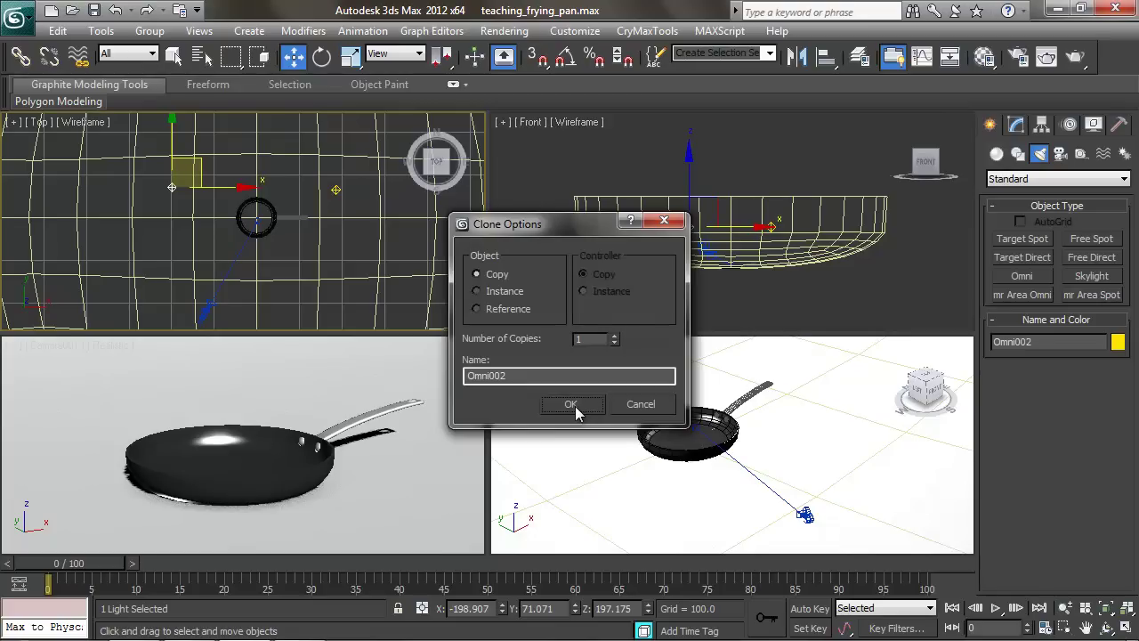
click(573, 405)
drag(690, 163, 689, 185)
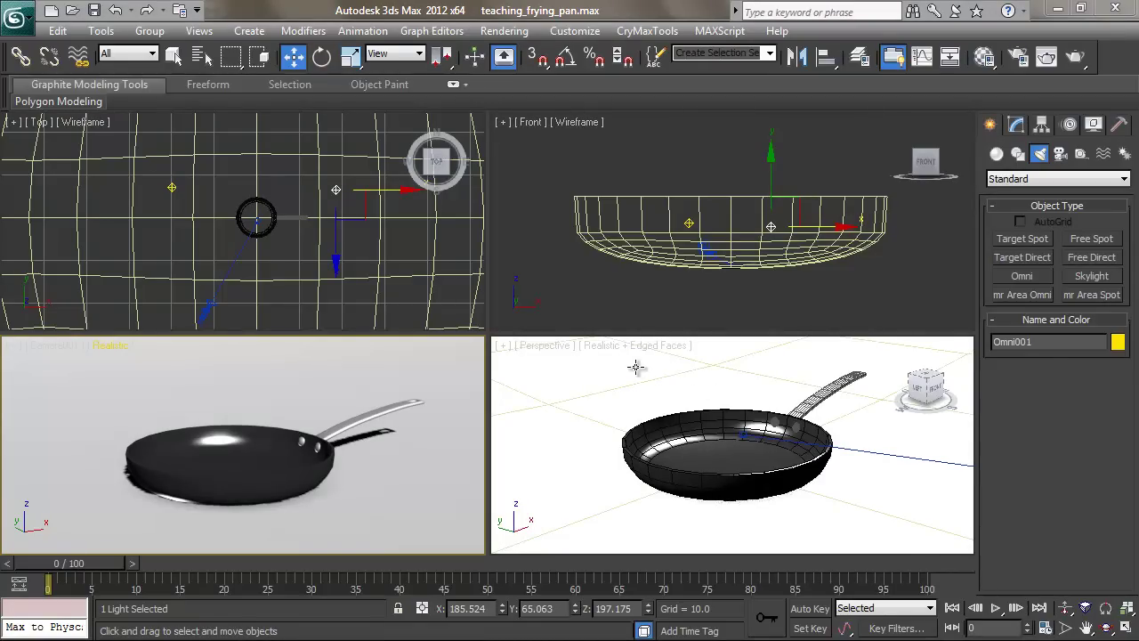
mouse_move(847, 227)
mouse_down()
mouse_move(741, 229)
mouse_move(881, 238)
mouse_move(836, 240)
mouse_move(856, 241)
mouse_up()
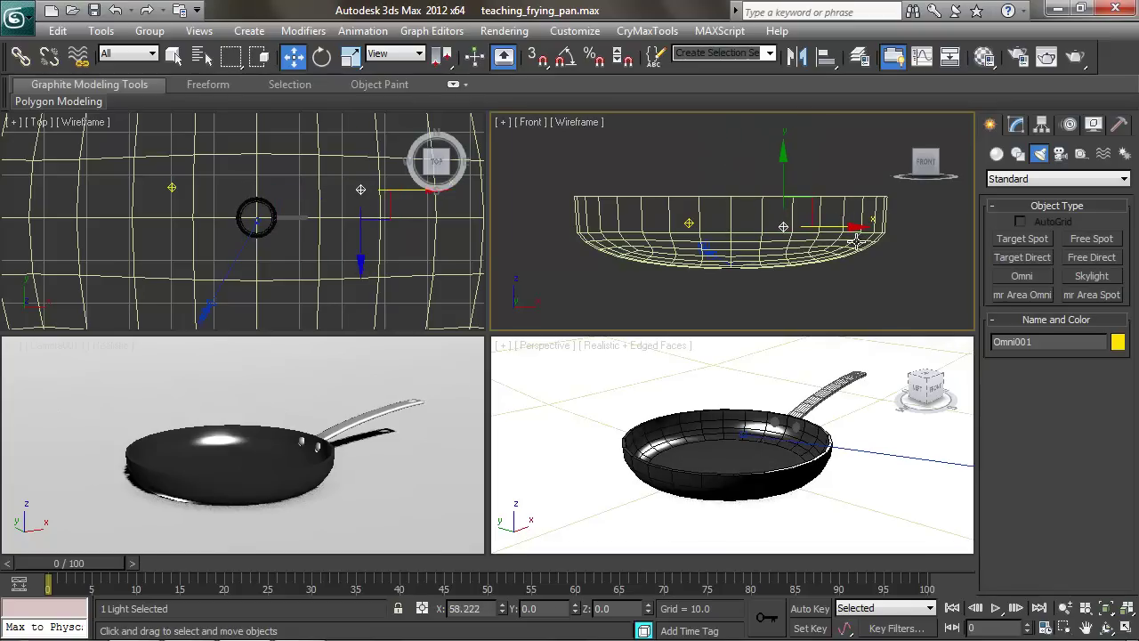
- Switch the edged-faces Perspective view to Camera001 and the other camera view to an orbited Perspective view
right_click(642, 380)
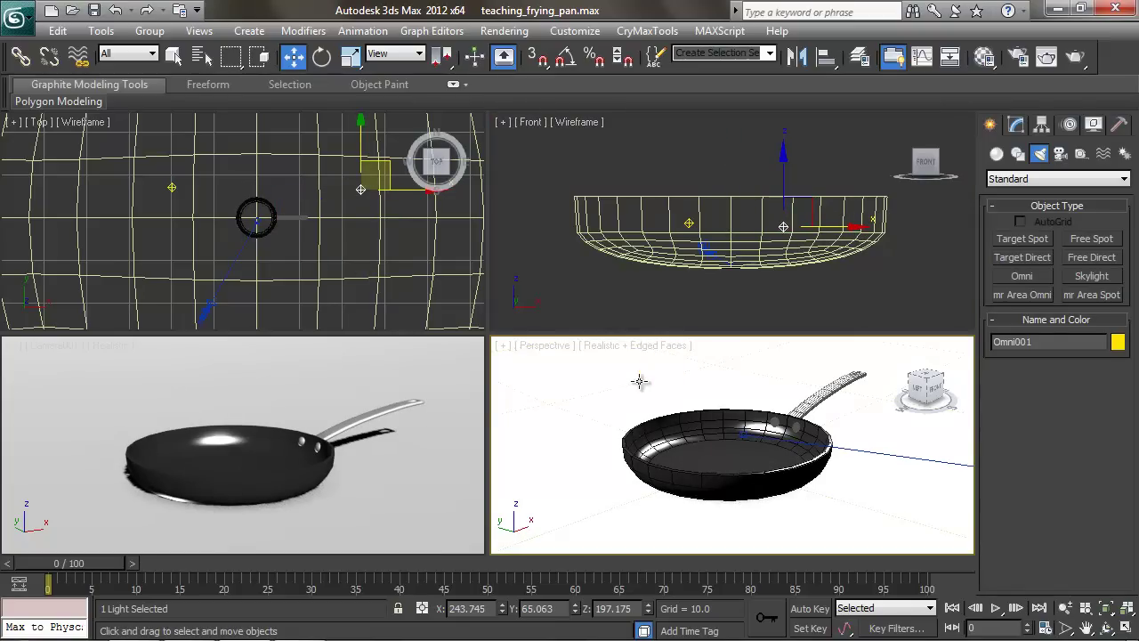
key(c)
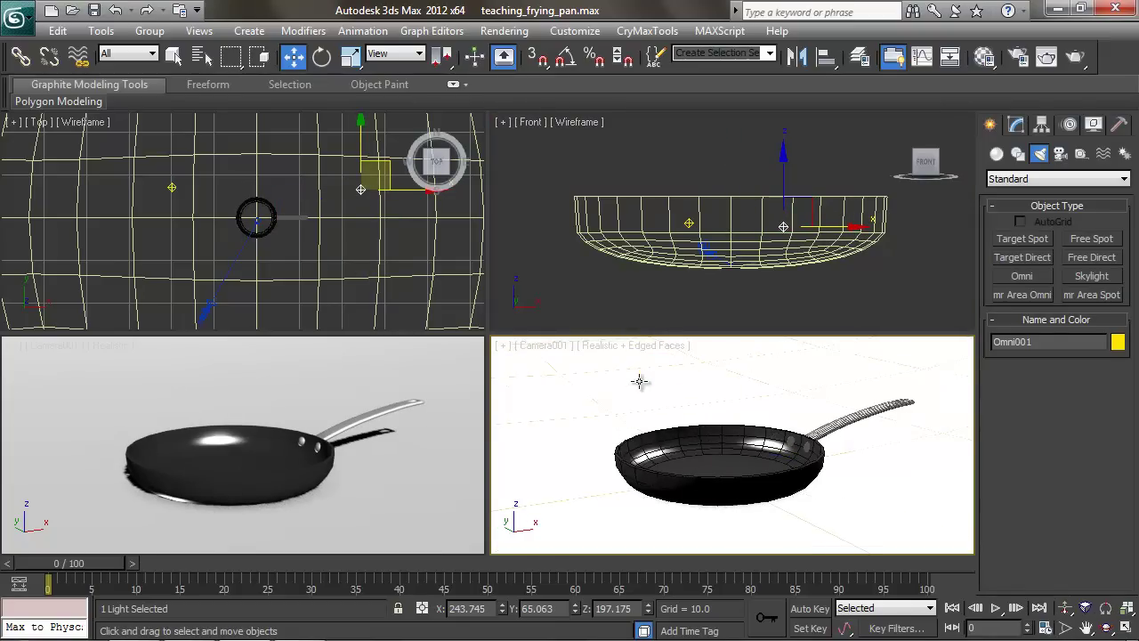
right_click(256, 385)
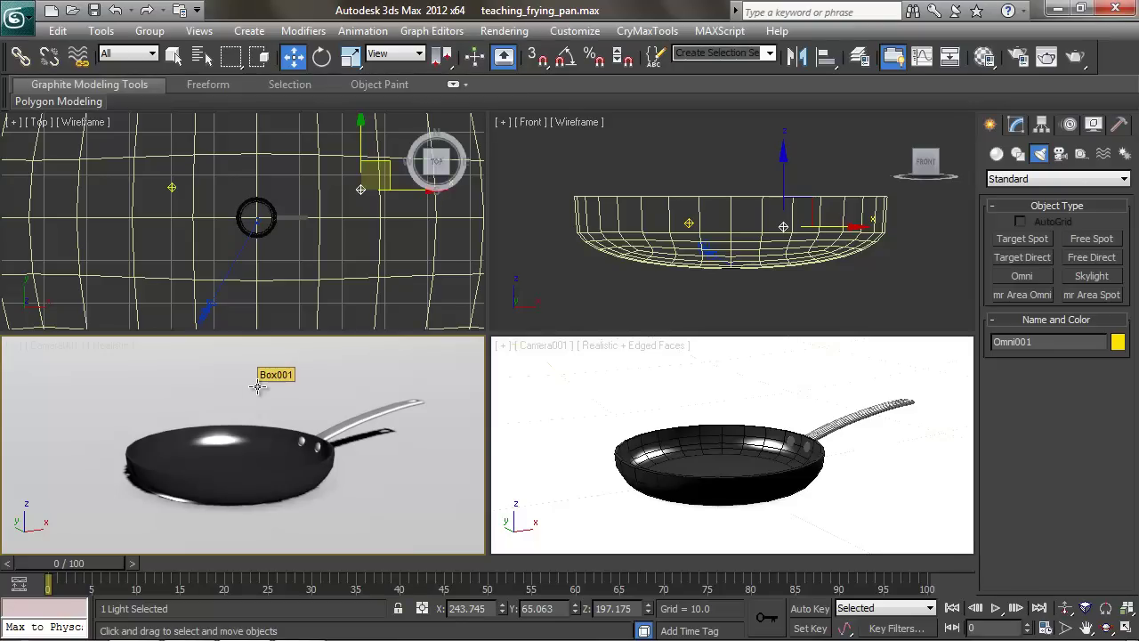
key(p)
scroll(275, 383, down, 3)
alt+middle_drag(263, 407, 304, 444)
click(298, 451)
- Bring the first omni light in to about X 180 and lower the copied light to about Z 106
scroll(723, 207, down, 9)
middle_drag(771, 230, 732, 277)
click(829, 174)
drag(877, 171, 799, 181)
key(ctrl+z)
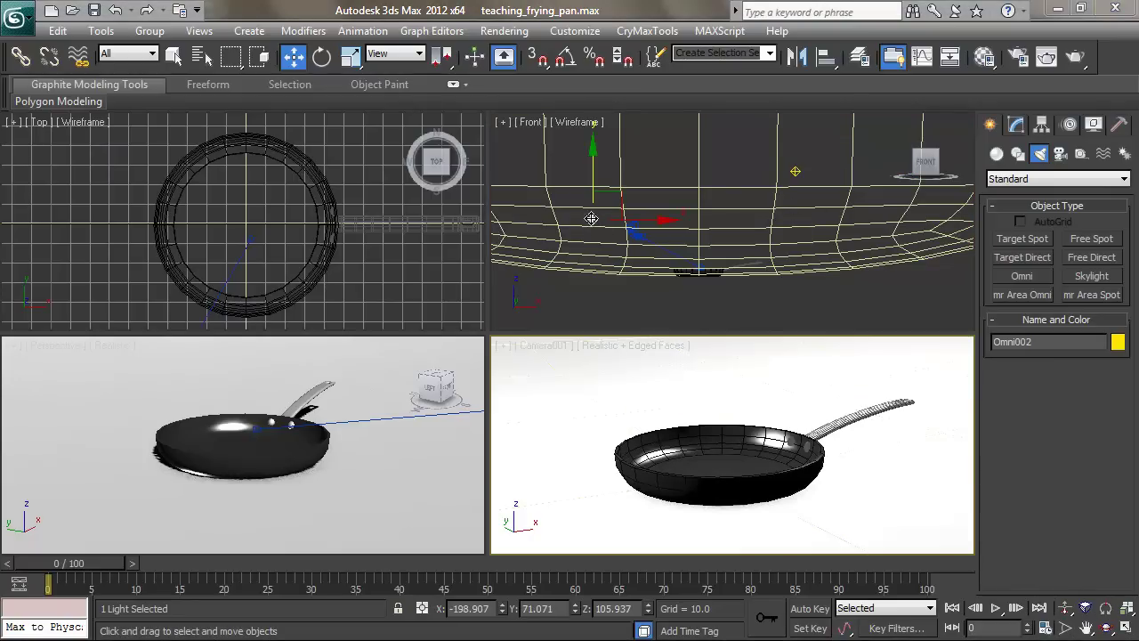
- Examine the first omni light's multiplier, light colour and attenuation settings without changing them
click(794, 169)
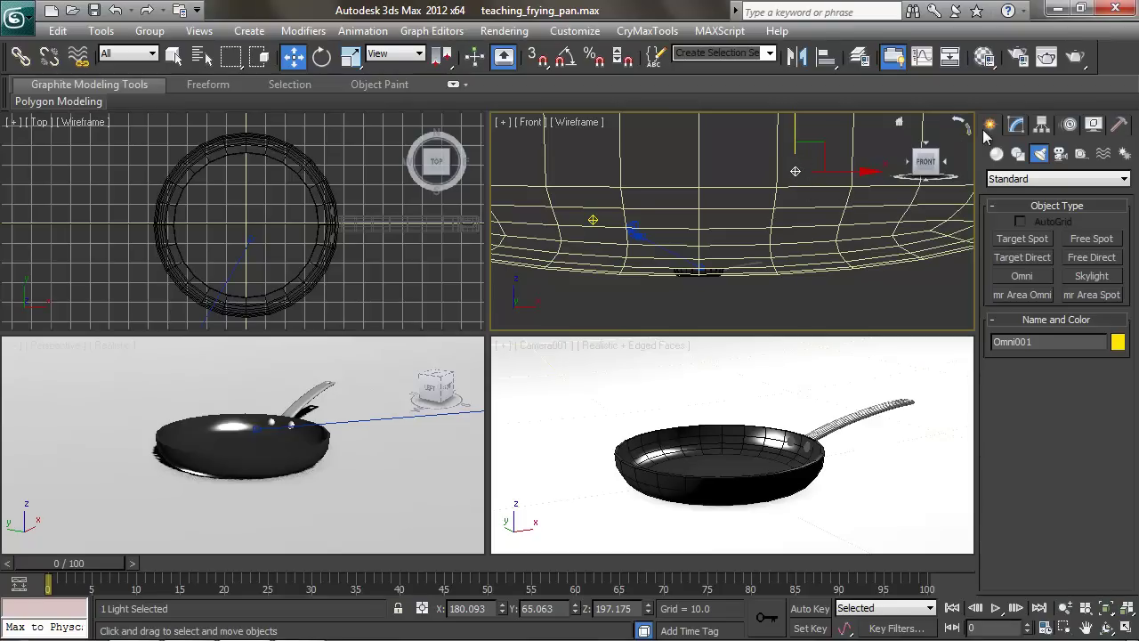
click(1017, 124)
mouse_move(1070, 380)
mouse_down()
mouse_move(1068, 427)
mouse_move(1064, 368)
mouse_up()
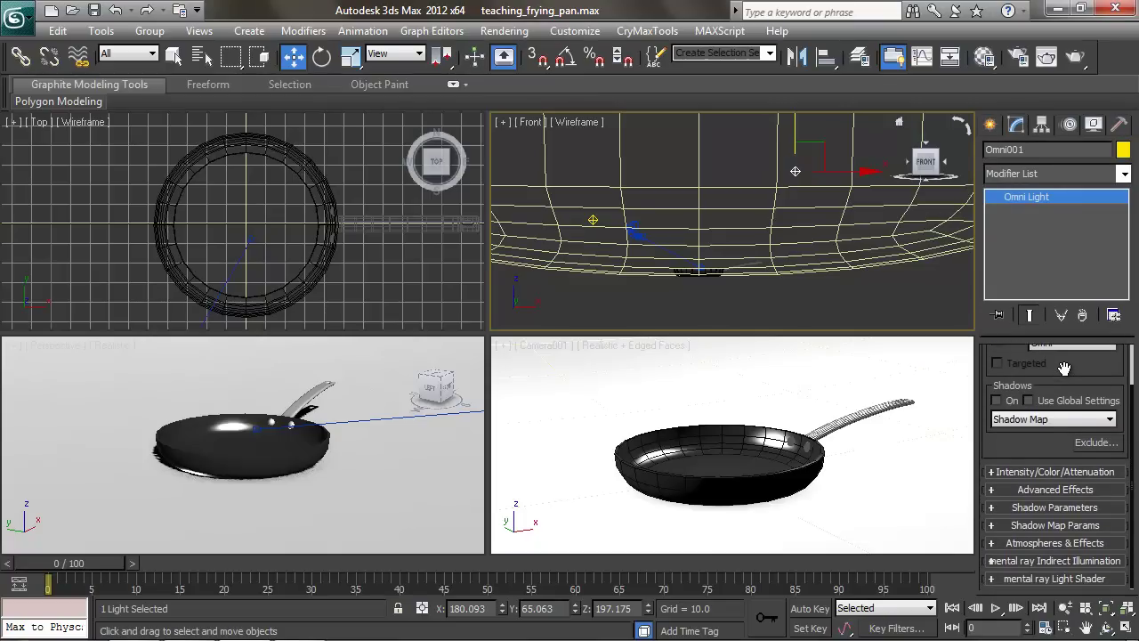
click(1031, 471)
drag(1024, 427, 1023, 410)
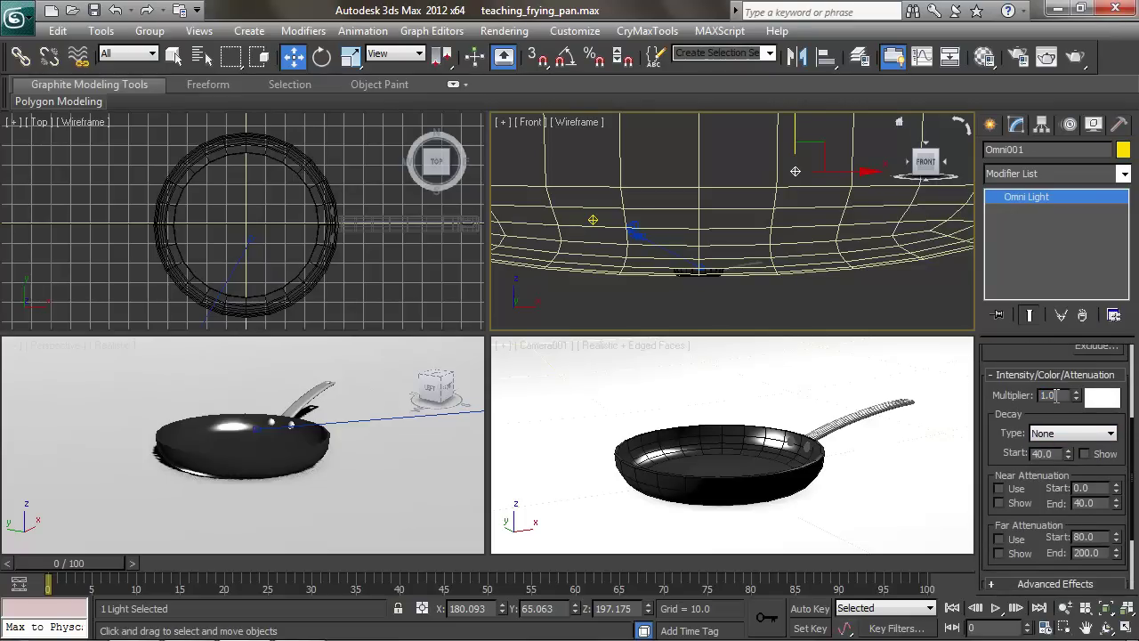
click(1103, 400)
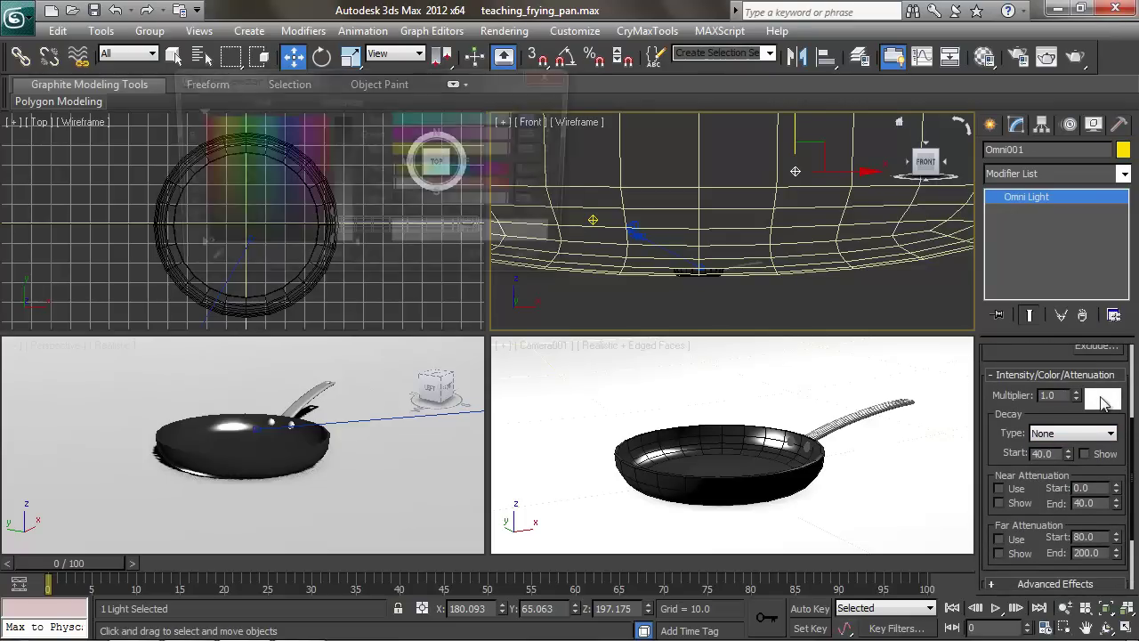
mouse_move(515, 152)
mouse_down()
mouse_move(628, 176)
mouse_move(503, 157)
mouse_up()
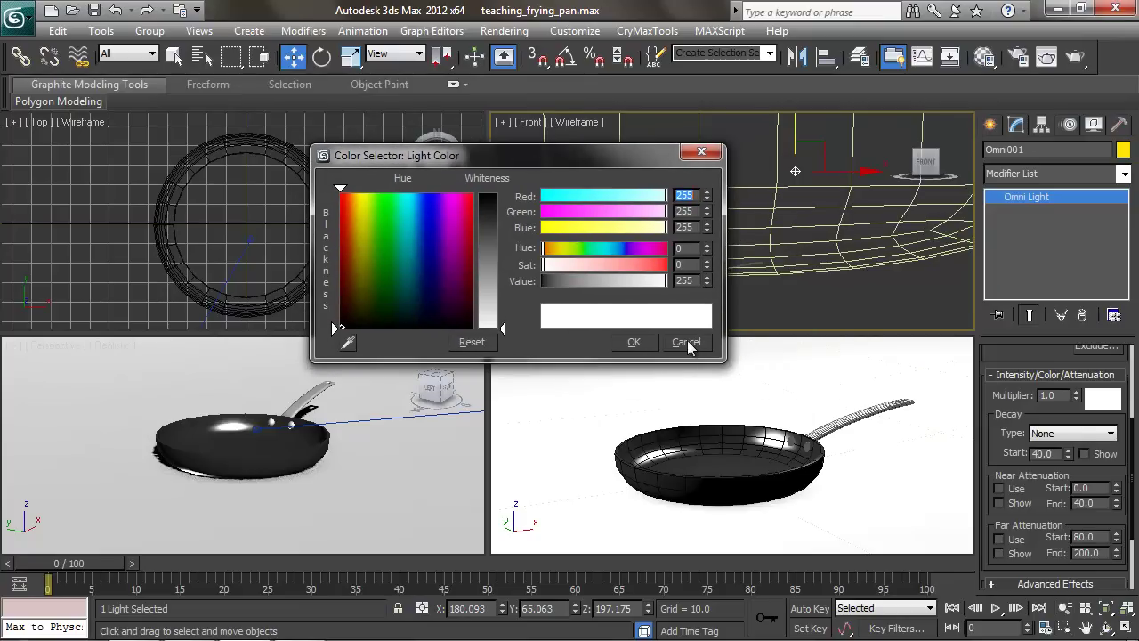
click(687, 345)
- Turn on shadows for the first omni light and test-render the Camera001 view without and with them
drag(996, 394, 994, 502)
drag(1060, 385, 1063, 426)
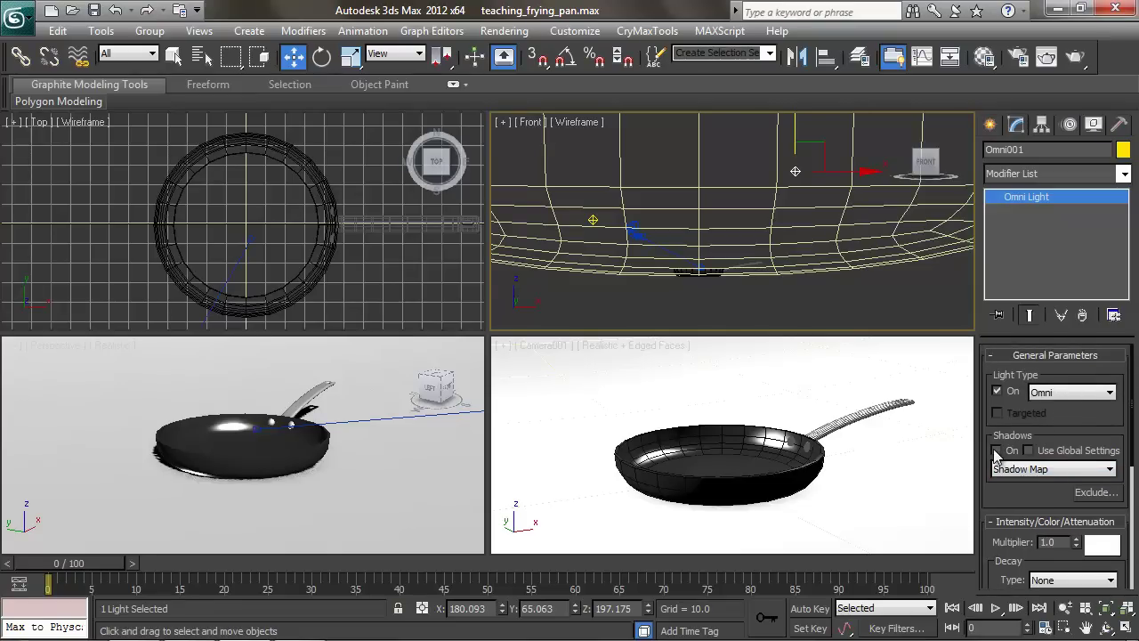
right_click(793, 408)
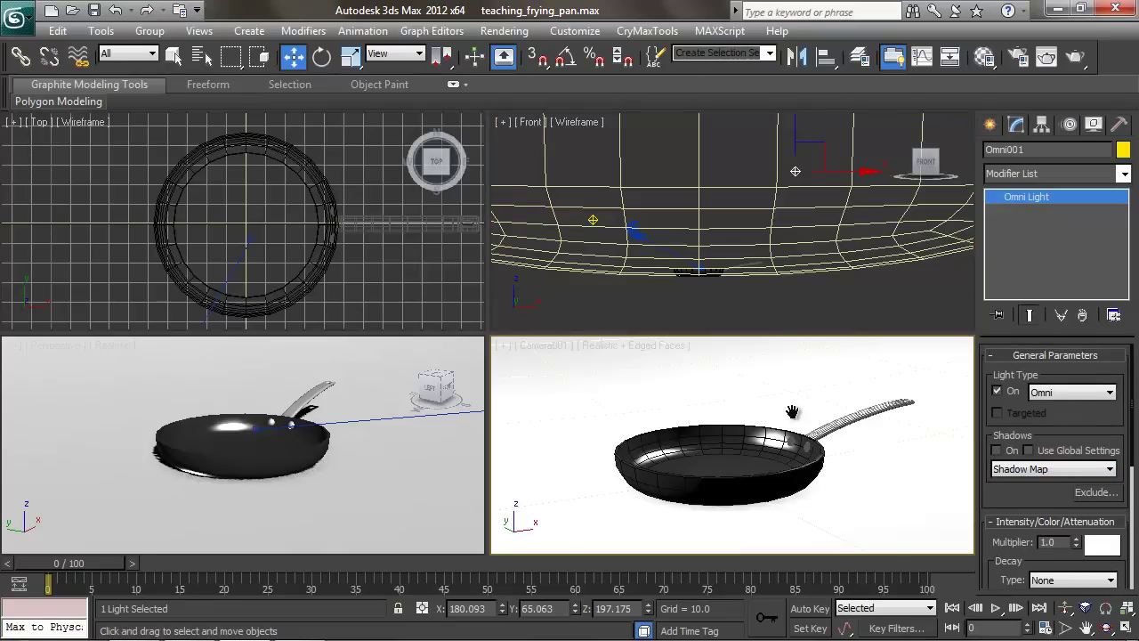
click(1046, 56)
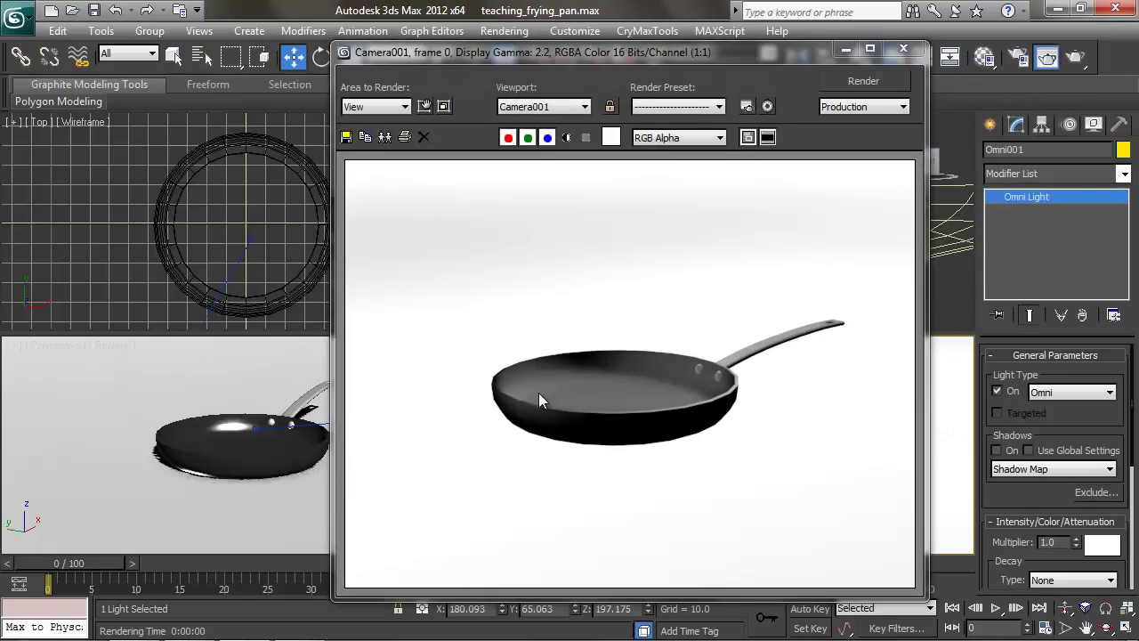
click(903, 49)
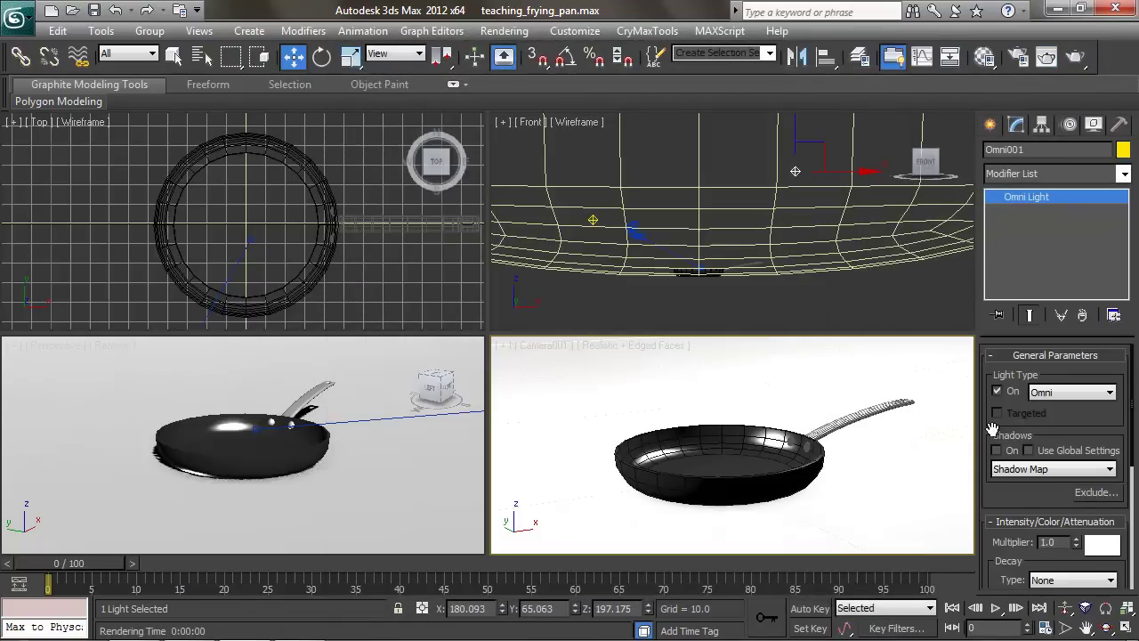
click(1076, 56)
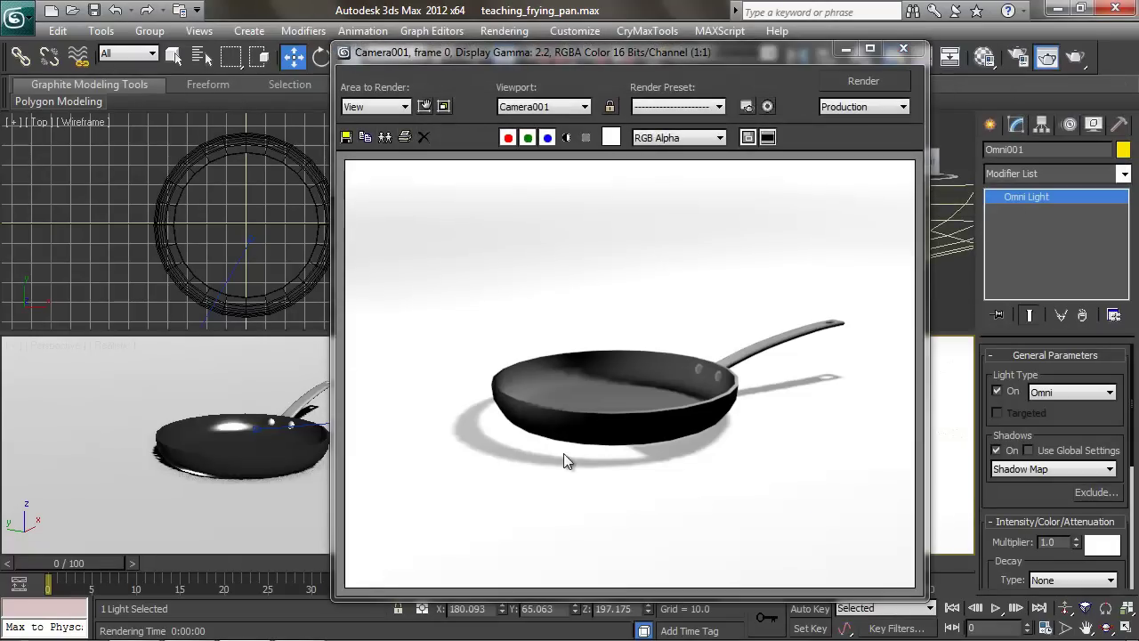
click(905, 49)
- Set the first omni light's shadow type to Area Shadows
drag(1076, 425, 1072, 364)
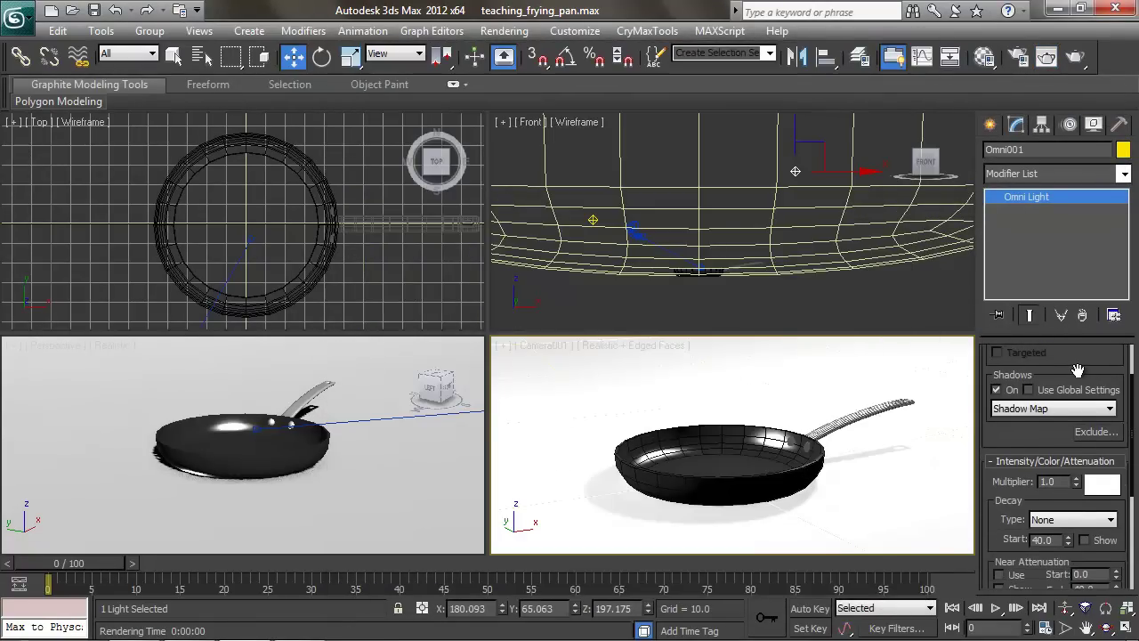
click(1033, 411)
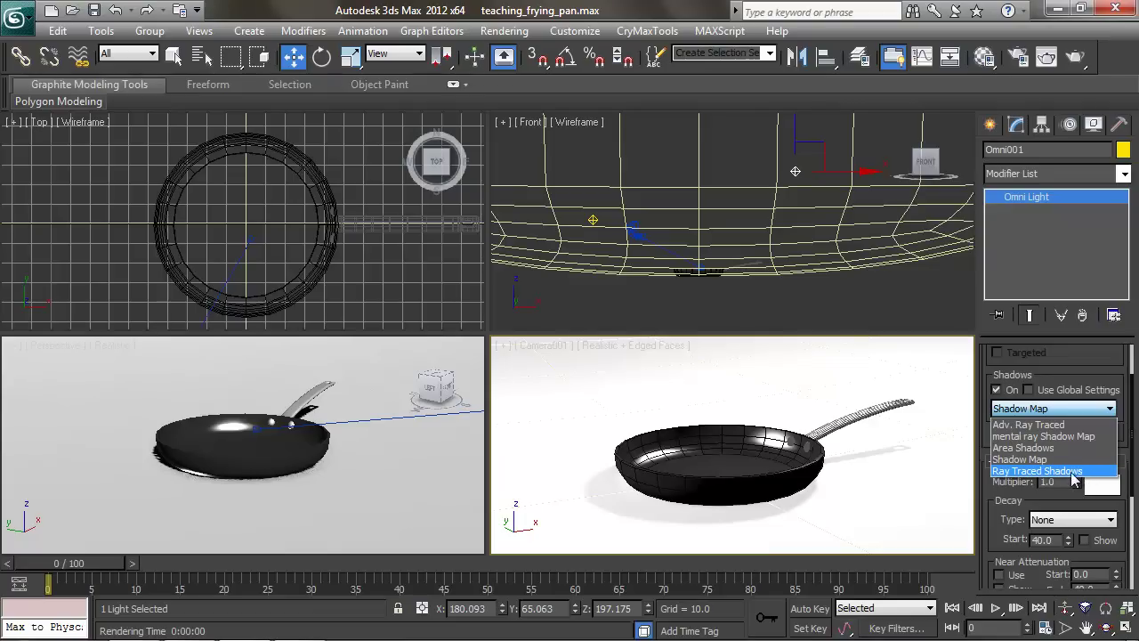
click(1031, 450)
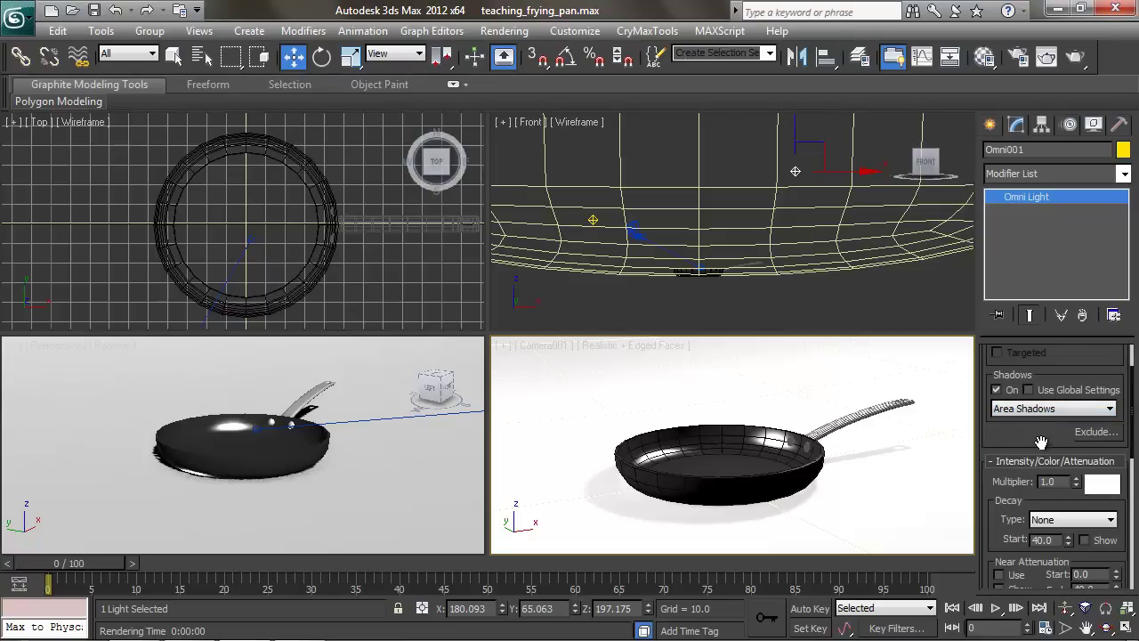
- Set the area shadows' Sample Spread to 16 and render the camera view
scroll(1042, 443, down, 5)
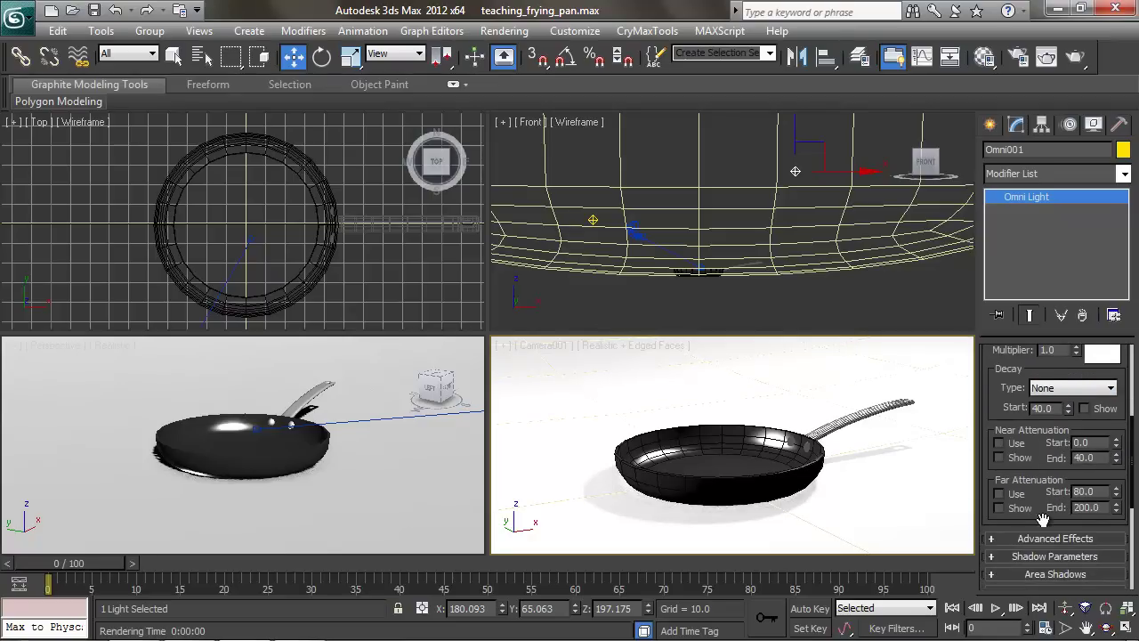
scroll(1043, 519, down, 6)
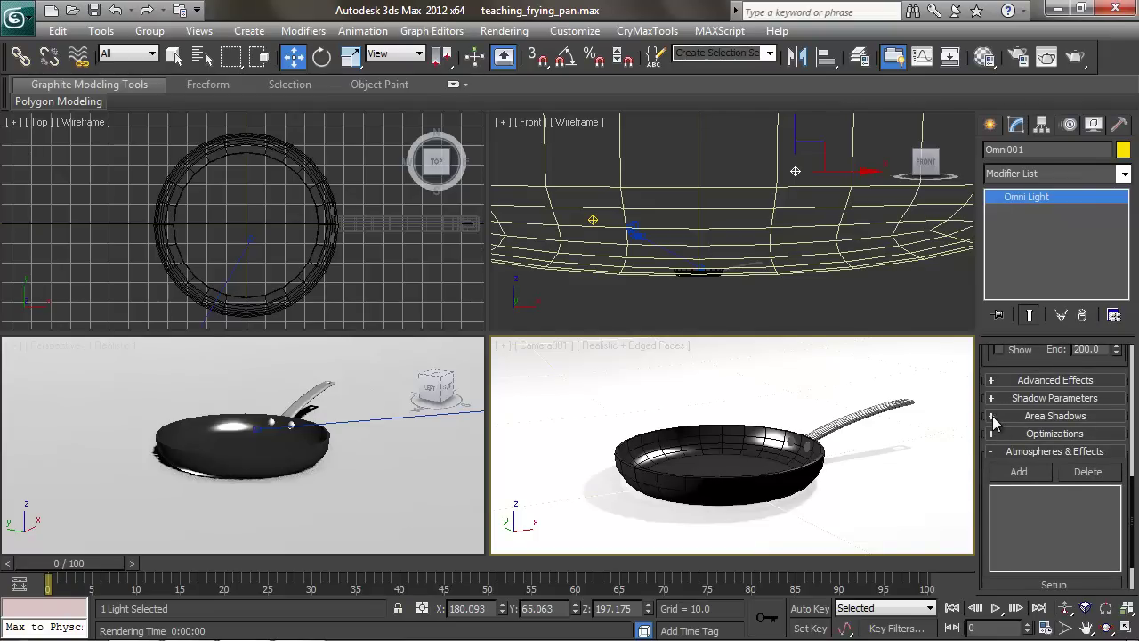
click(992, 417)
drag(1092, 417, 1098, 455)
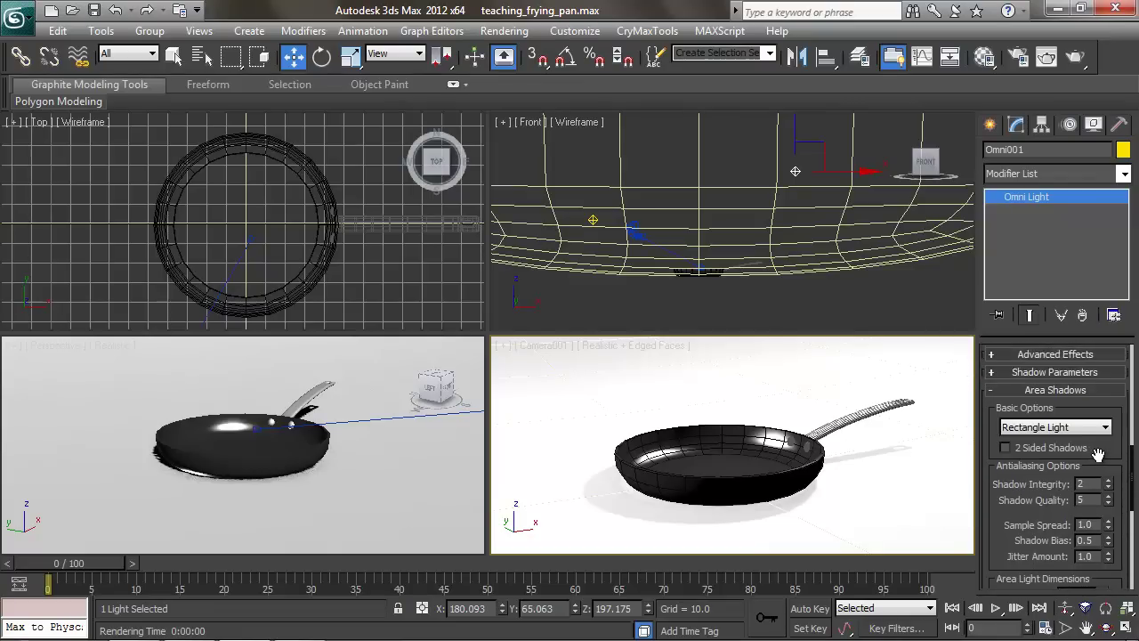
scroll(1098, 455, down, 2)
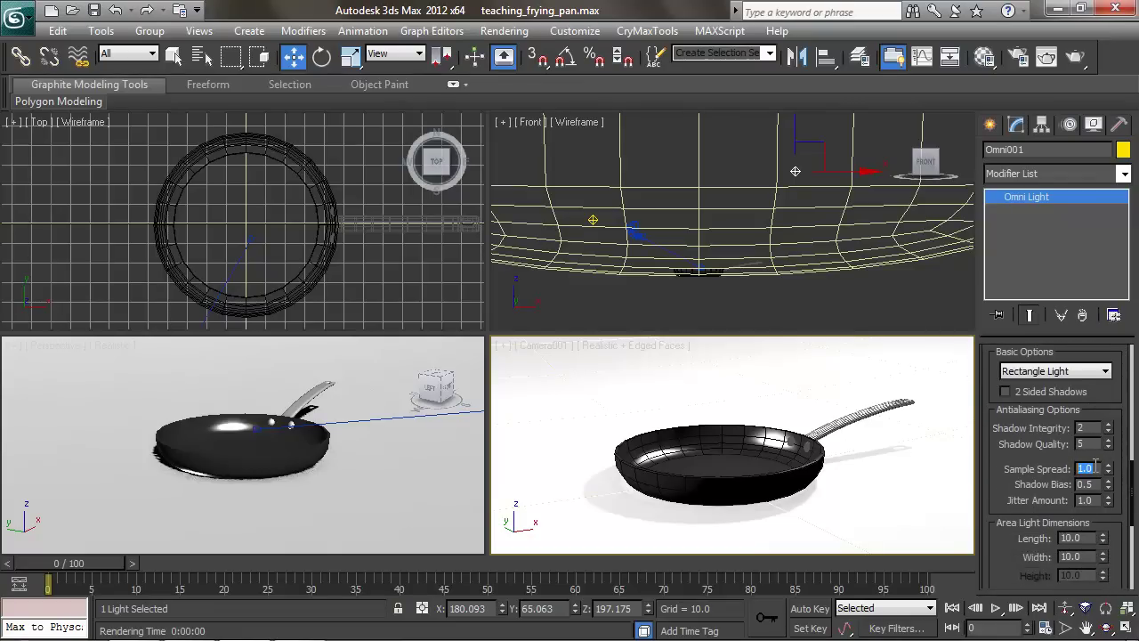
key(Tab)
click(1072, 60)
- Set the second omni light's Multiplier to 0.3 and render the camera view again
right_click(666, 207)
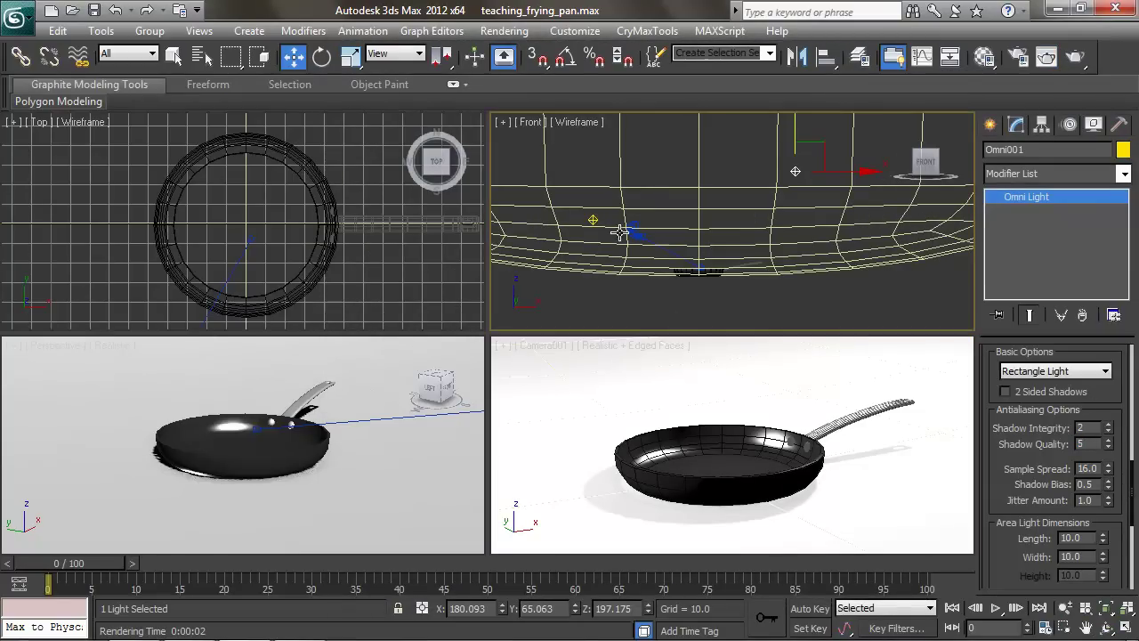
key(q)
click(592, 220)
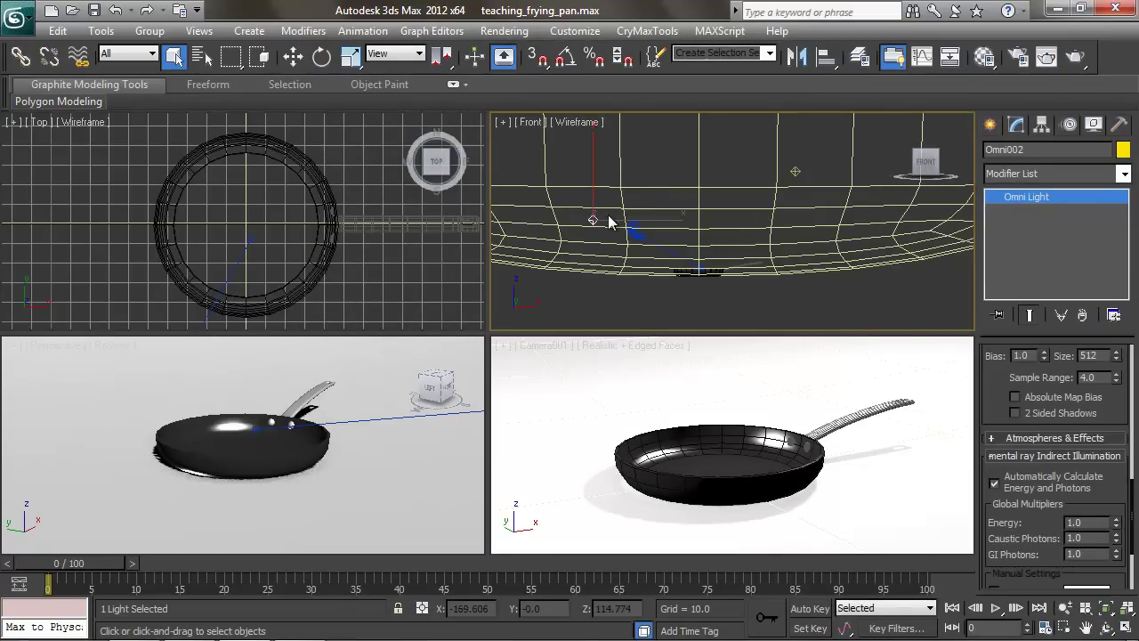
drag(1116, 412, 1100, 555)
drag(1046, 426, 1063, 611)
drag(1030, 399, 1035, 509)
drag(1036, 593, 1049, 429)
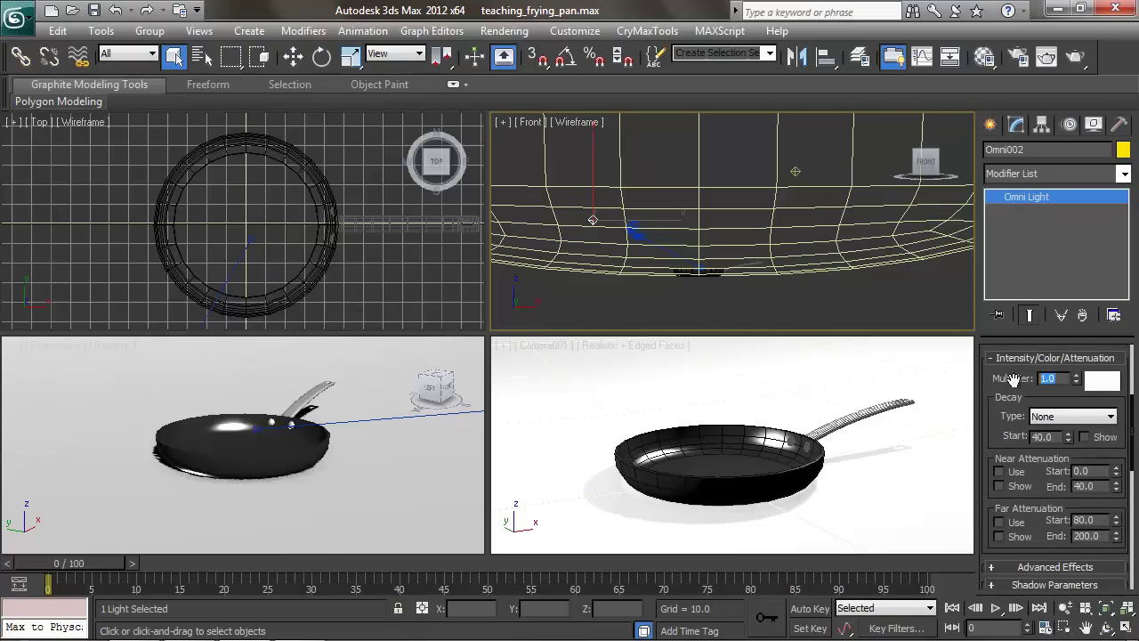
text(.3)
key(Return)
right_click(791, 417)
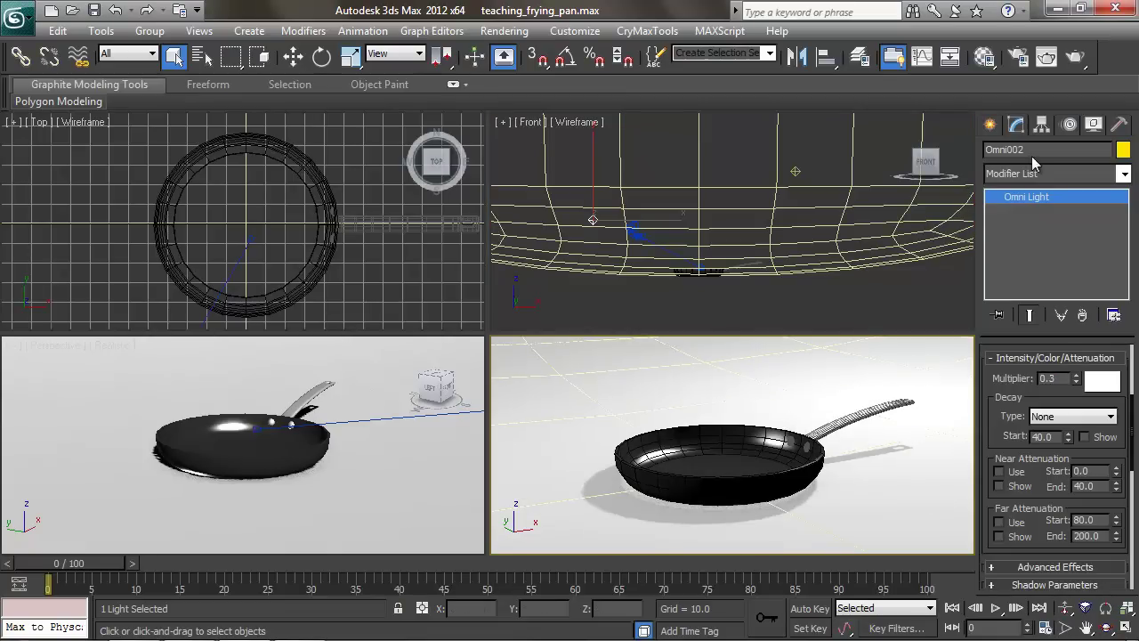
click(1075, 56)
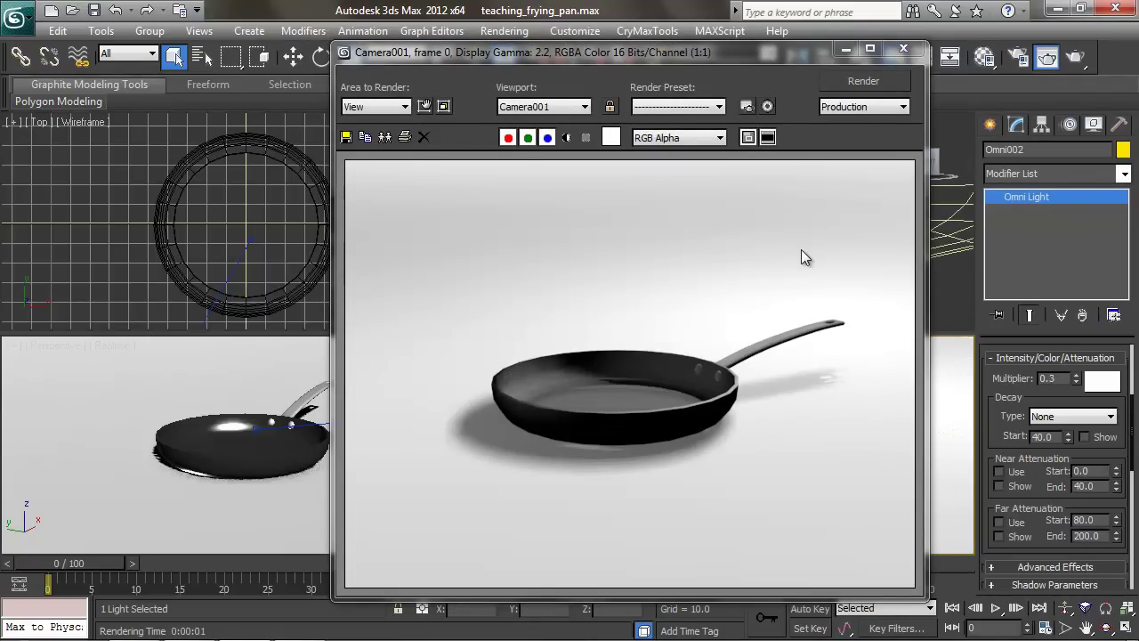
- Close the rendered image and create a standard Skylight inside the frying pan in the Top view
click(904, 49)
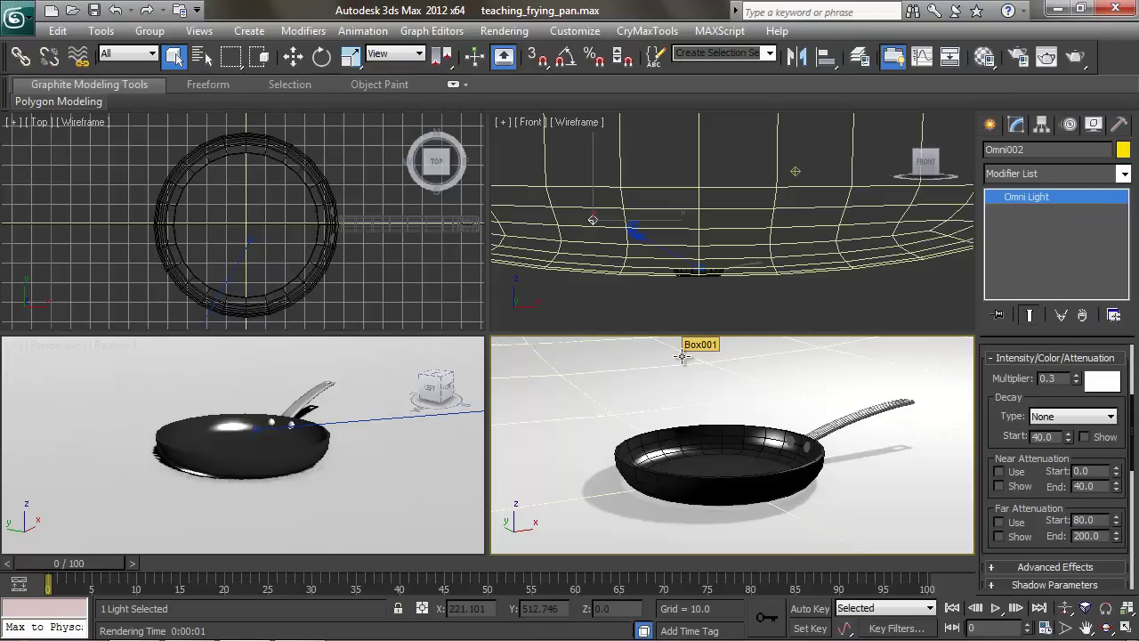
click(991, 126)
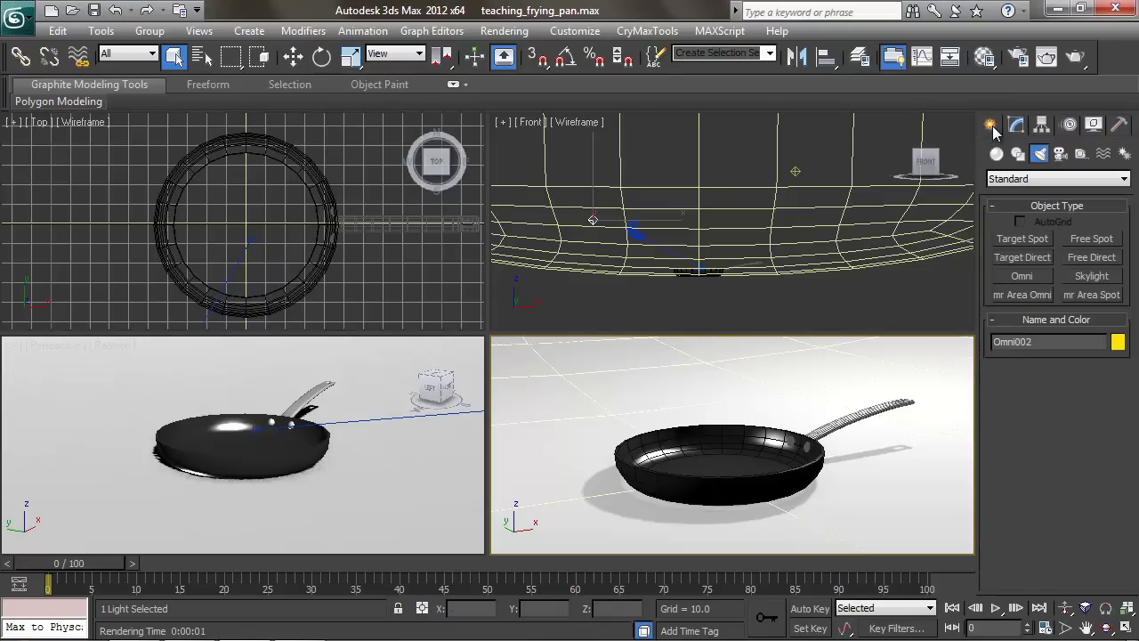
click(1082, 274)
click(300, 220)
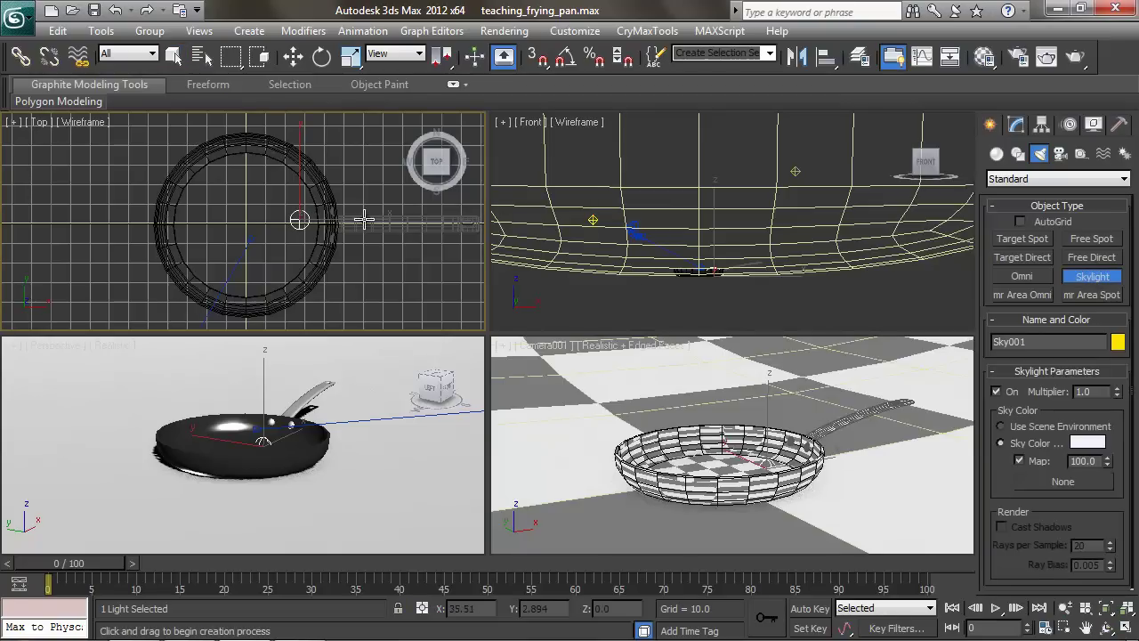
- Move the skylight up and toward the handle side in the Front view, to about X 105 and Z 157
scroll(748, 178, down, 2)
scroll(753, 184, down, 1)
scroll(756, 200, down, 2)
scroll(765, 214, up, 2)
middle_drag(767, 214, 770, 201)
key(w)
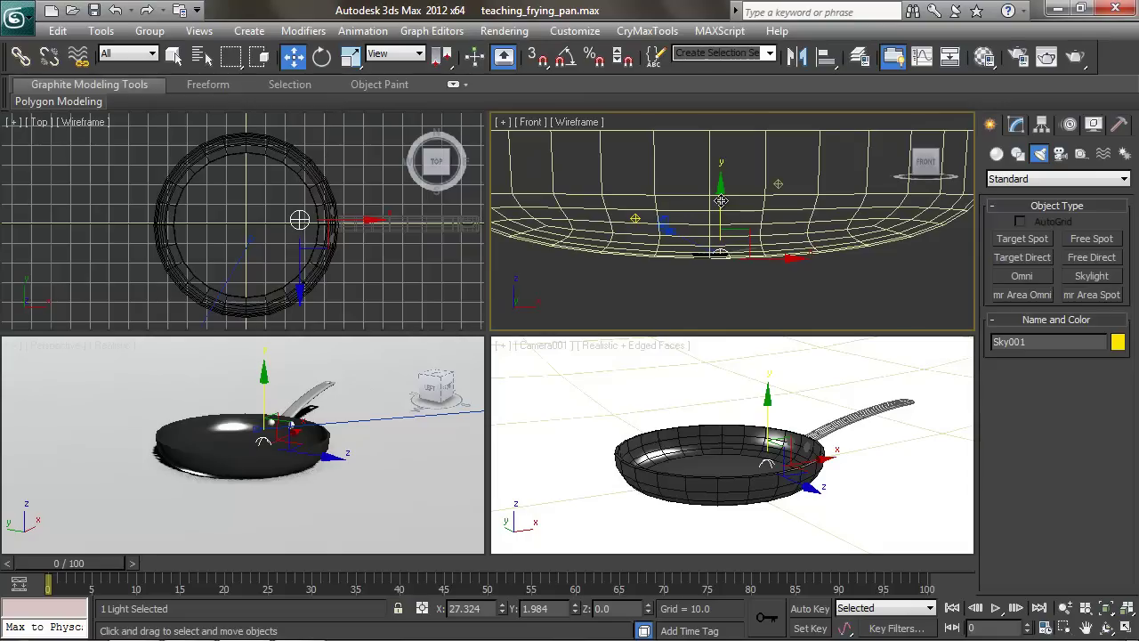
drag(721, 201, 763, 170)
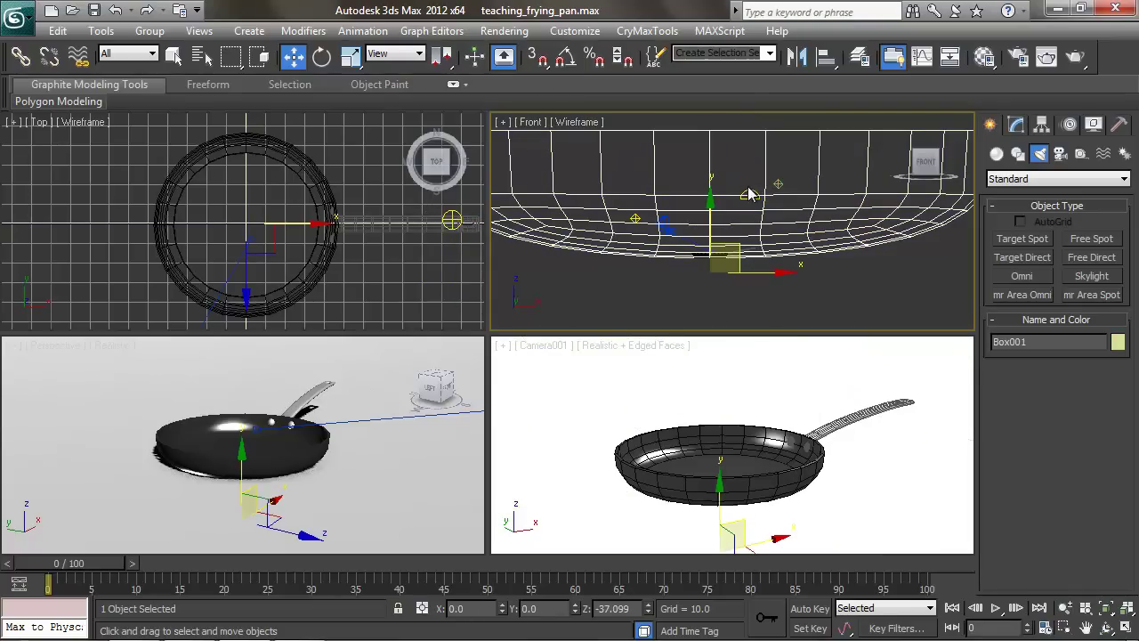
click(750, 193)
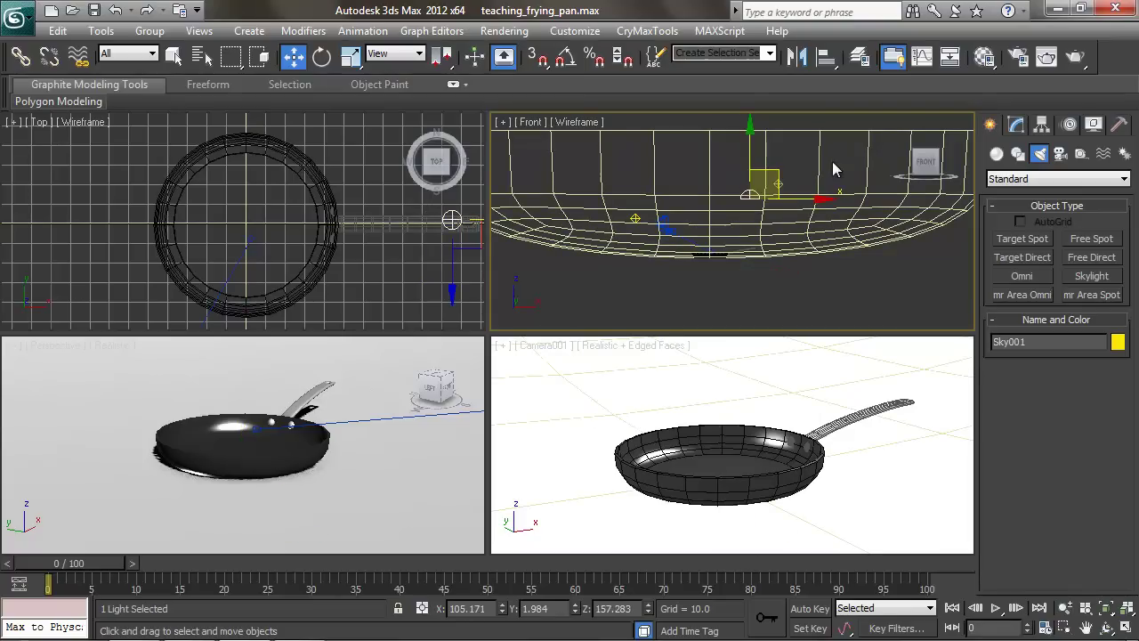
- Make Light Tracer the active advanced lighting in the render setup
click(1019, 57)
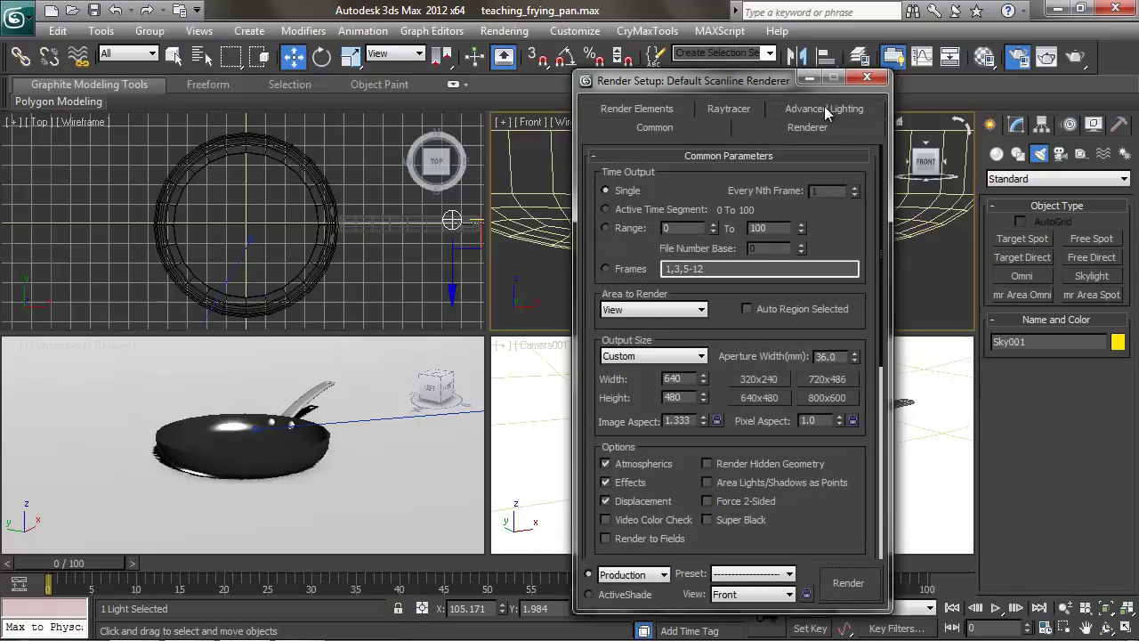
click(825, 109)
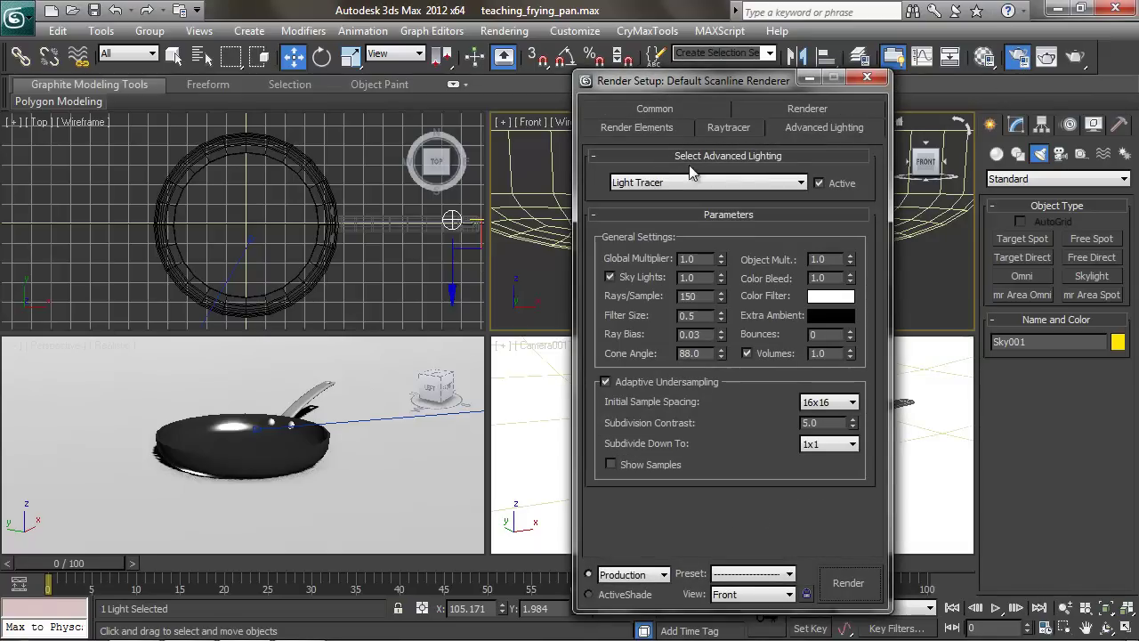
click(820, 183)
drag(731, 82, 542, 46)
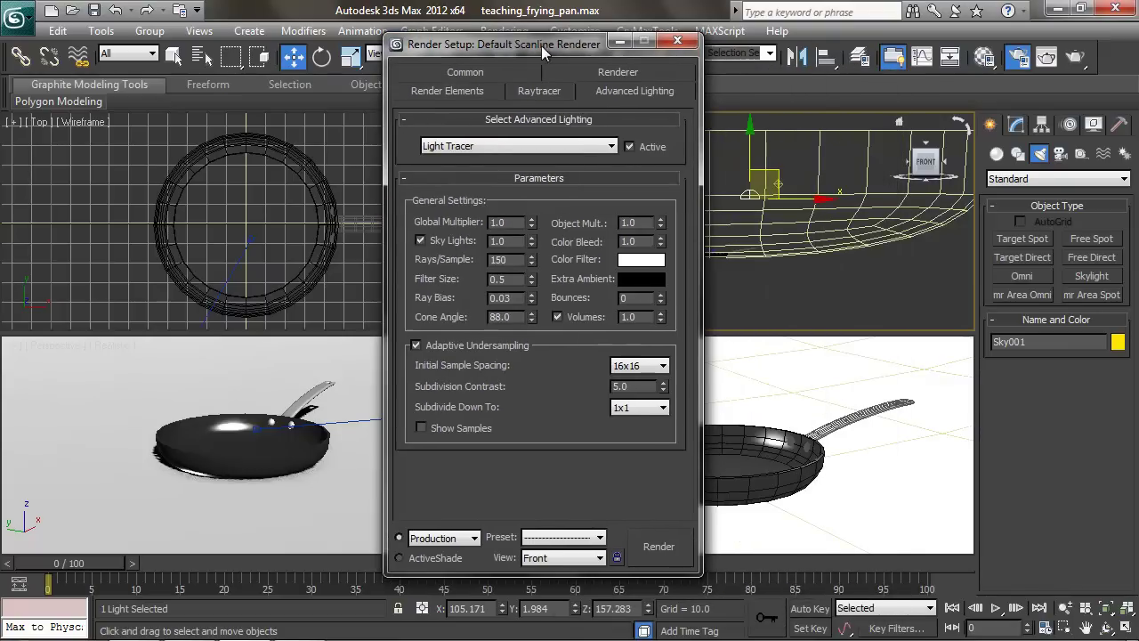
click(678, 43)
- Render the Camera001 view to check the skylight's effect
right_click(813, 377)
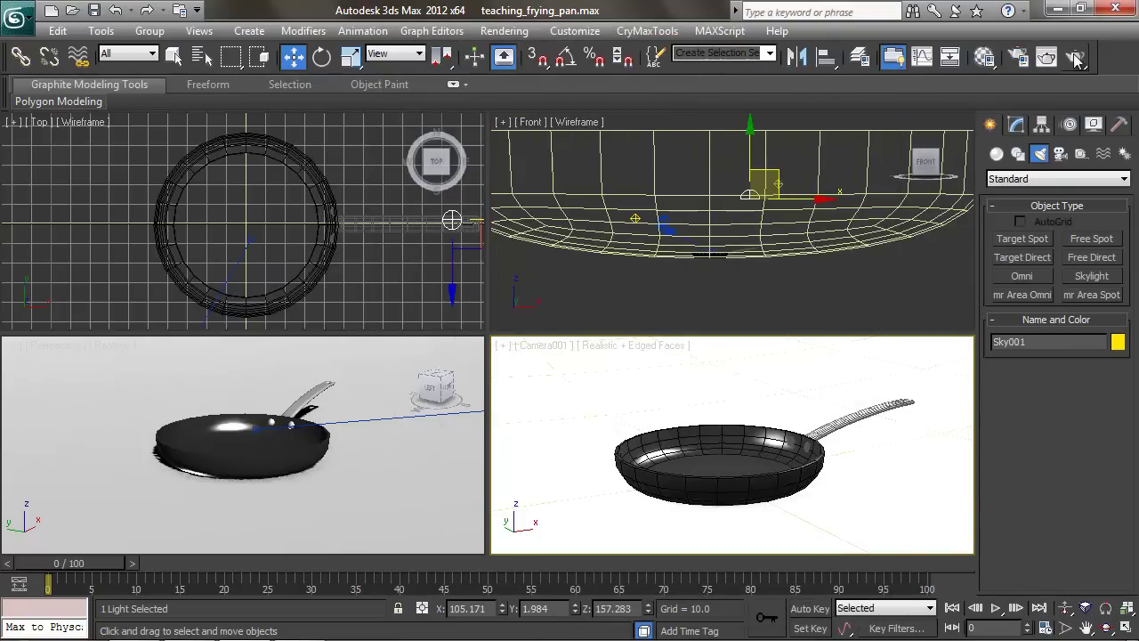
click(1075, 56)
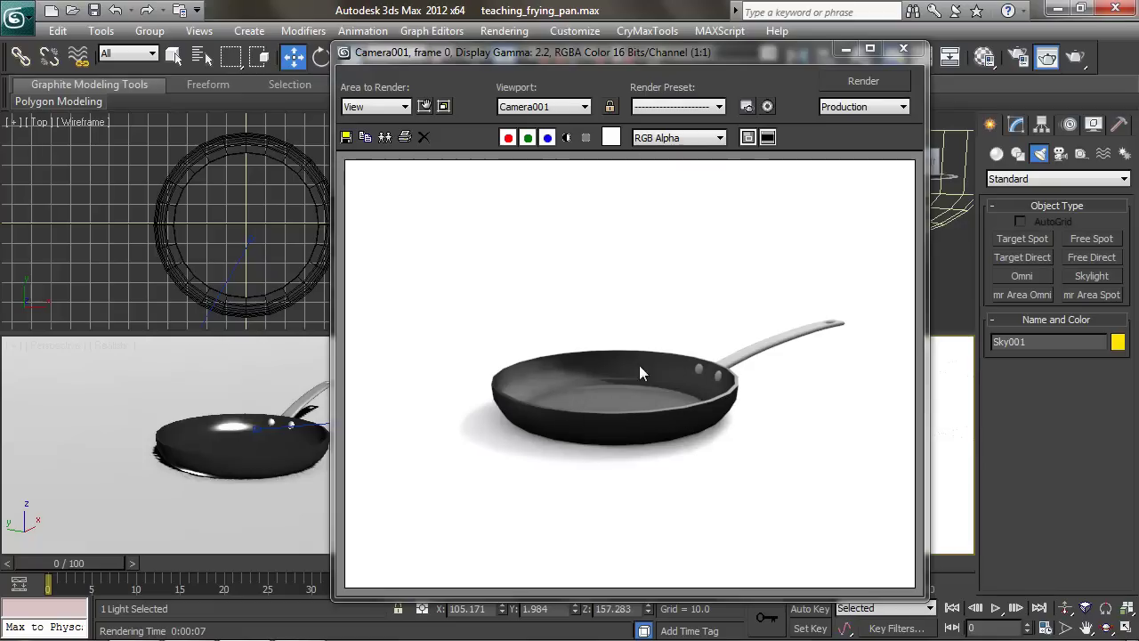
click(904, 49)
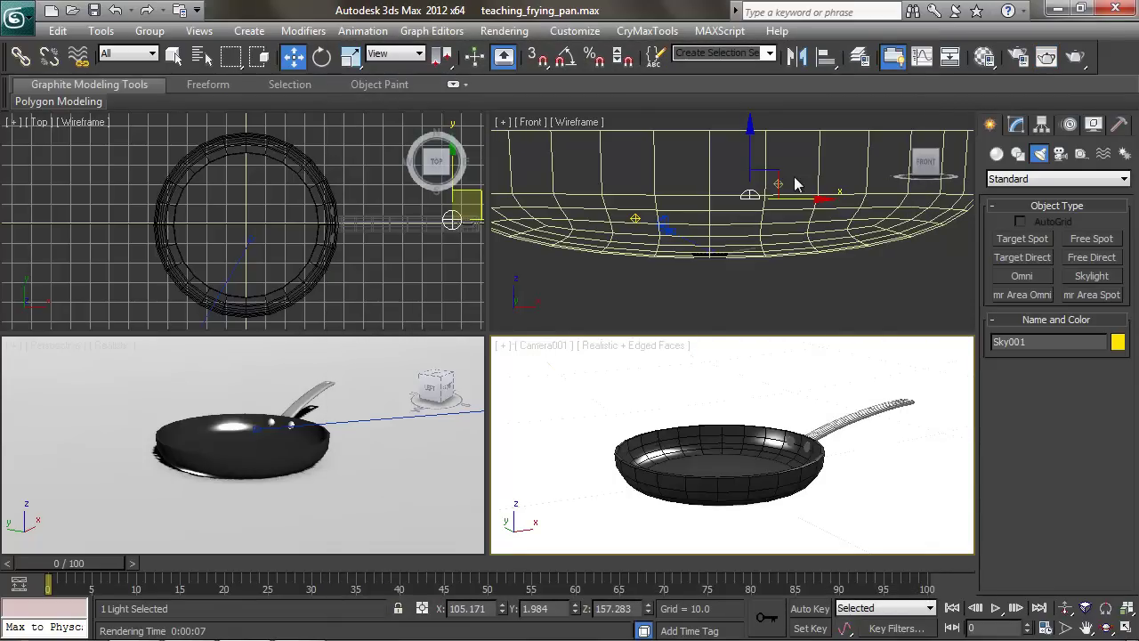
- Set the first omni light's Multiplier to 0.7
click(782, 179)
click(782, 180)
click(1016, 125)
click(1051, 378)
text(.7)
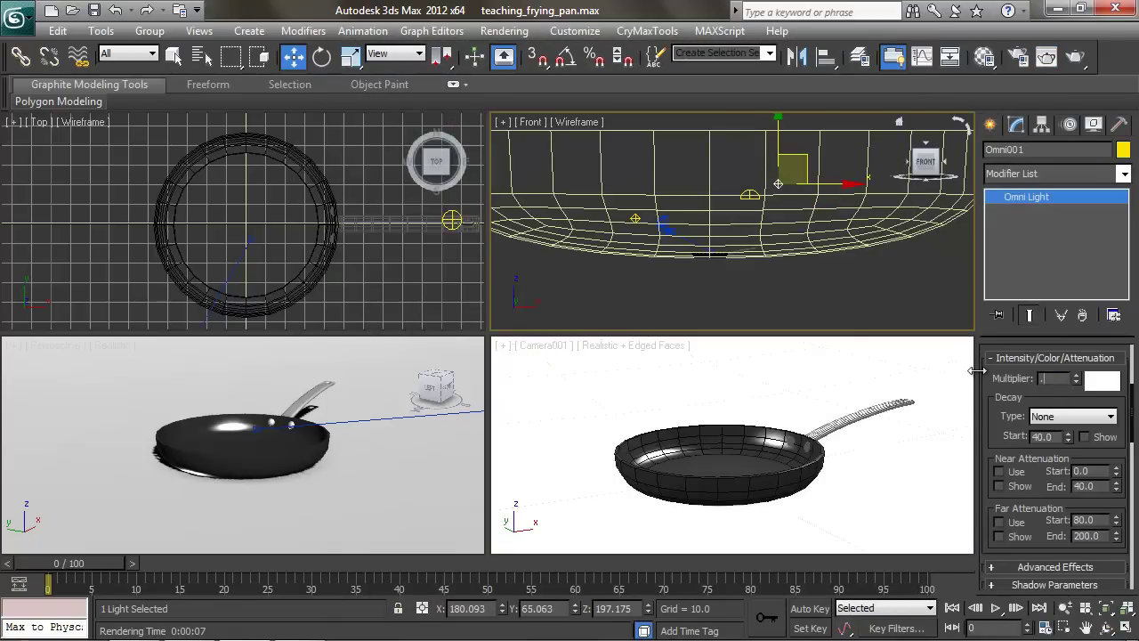
- Set the second omni light's Multiplier to 0.2
click(634, 218)
drag(1054, 379, 975, 375)
text(.2)
key(Return)
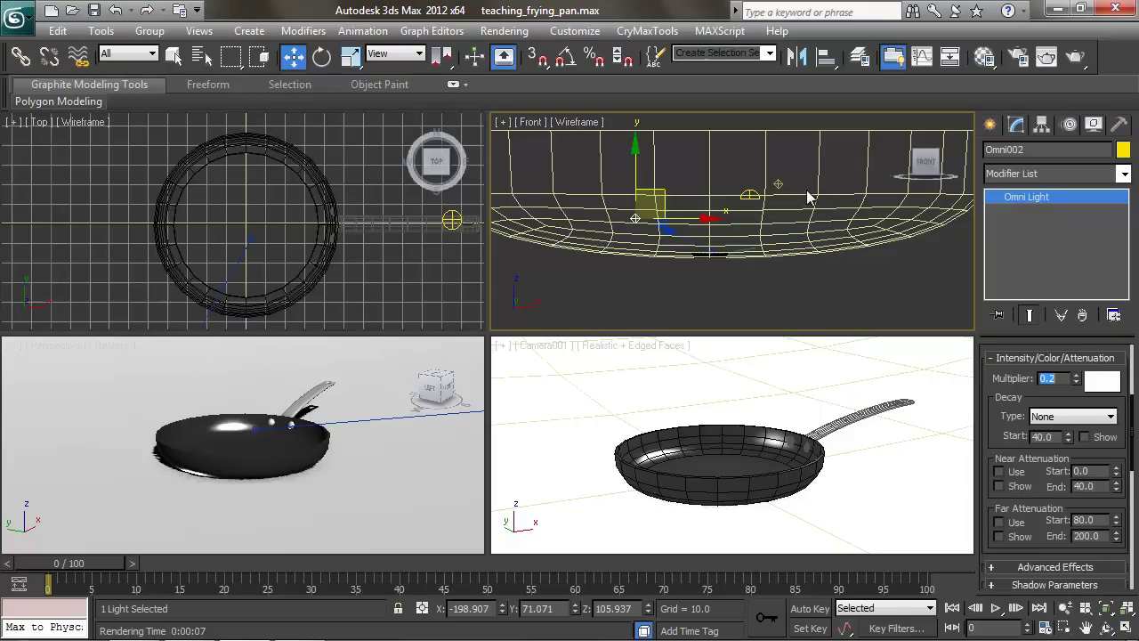
- Set the skylight's Multiplier to 0.7
click(752, 193)
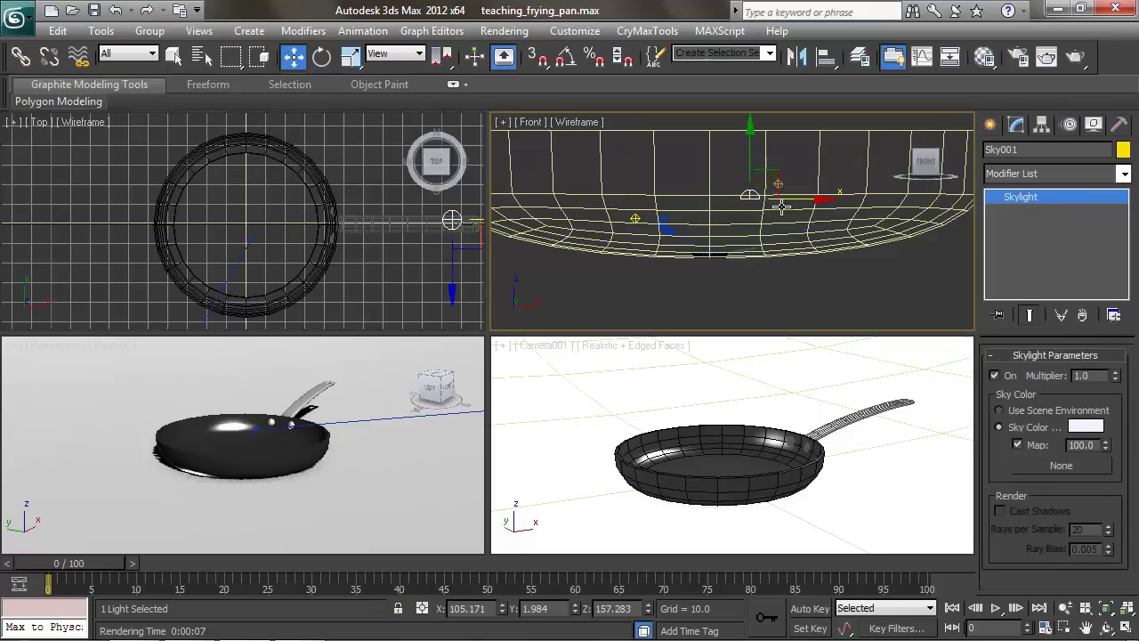
drag(1075, 379, 1027, 375)
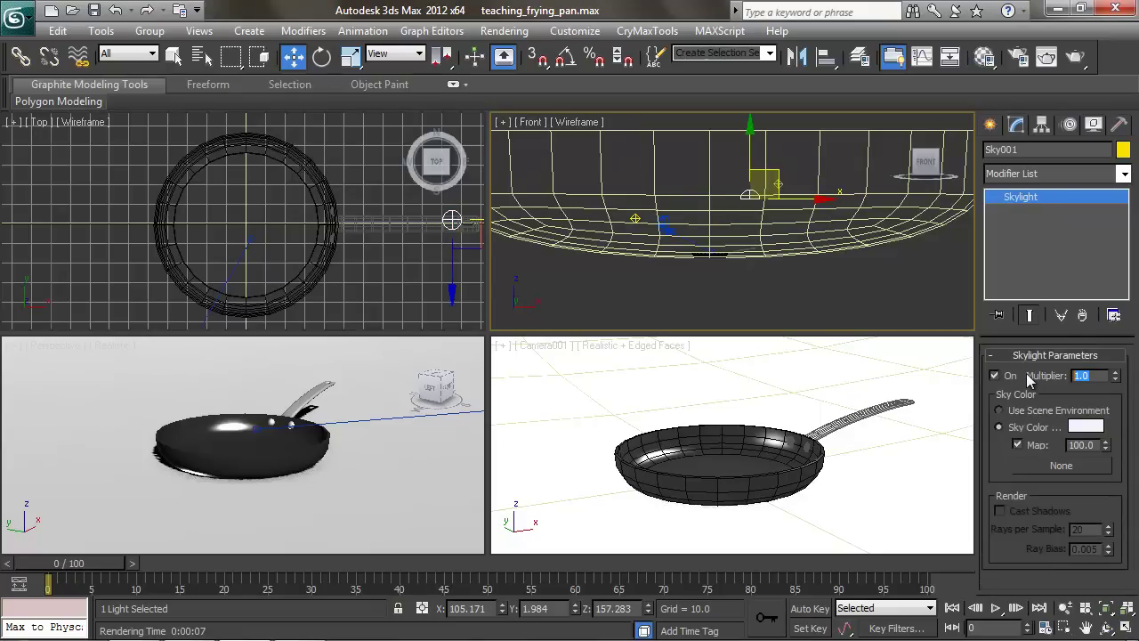
key(Return)
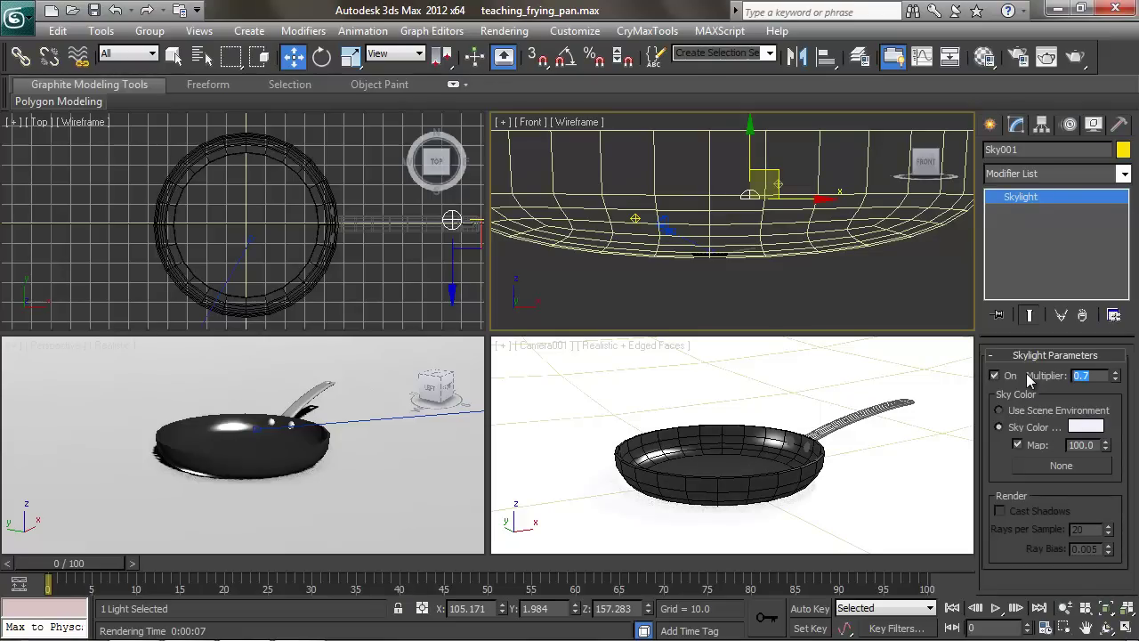
- Try a Glossiness of 90 on the black 01 - Default metal material and settle on 80, keeping its diffuse colour
key(m)
click(87, 110)
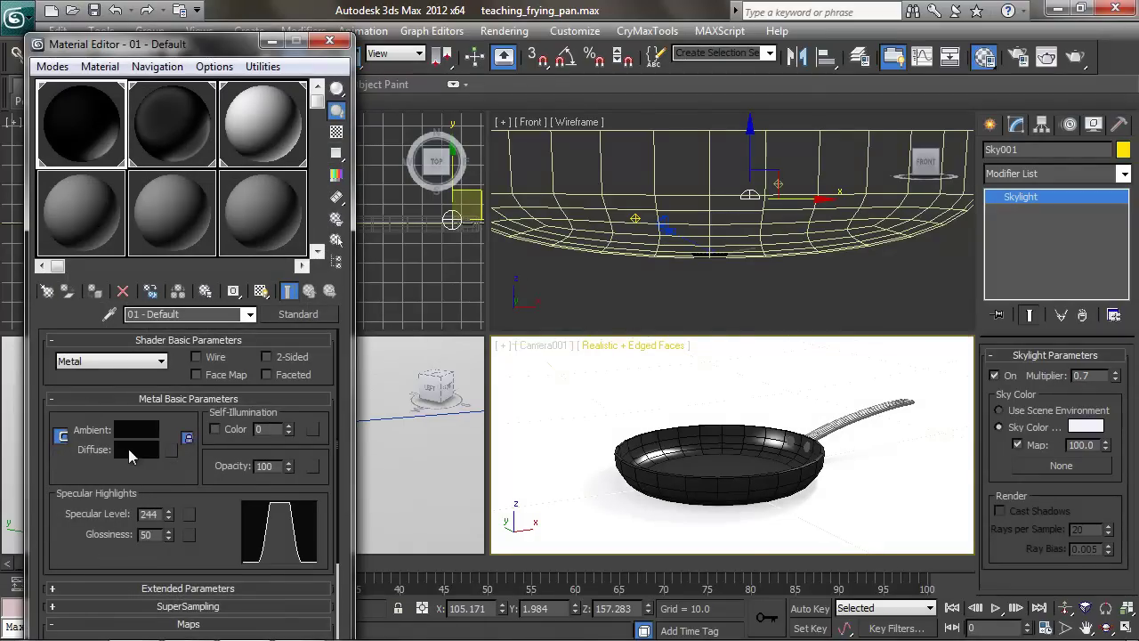
click(129, 451)
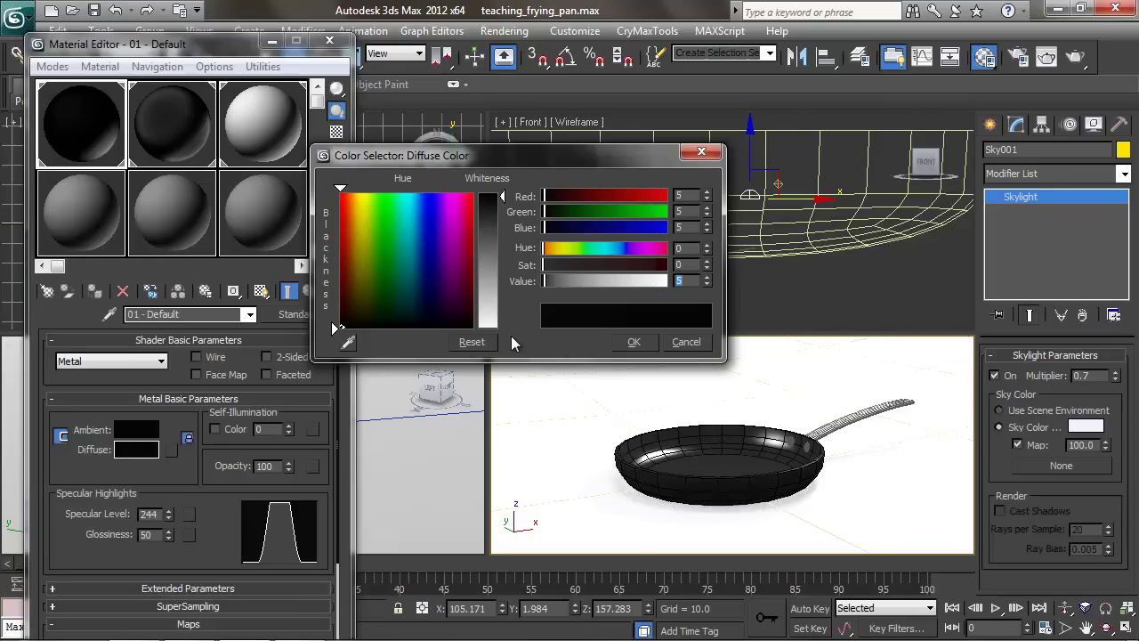
click(686, 341)
double_click(159, 535)
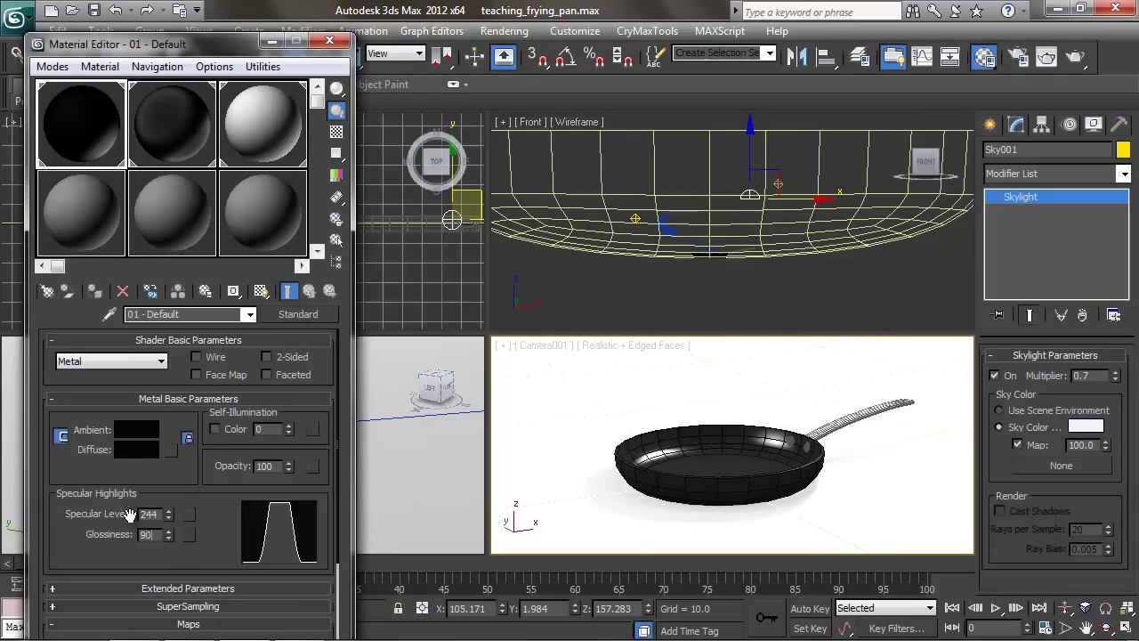
text(90)
key(Return)
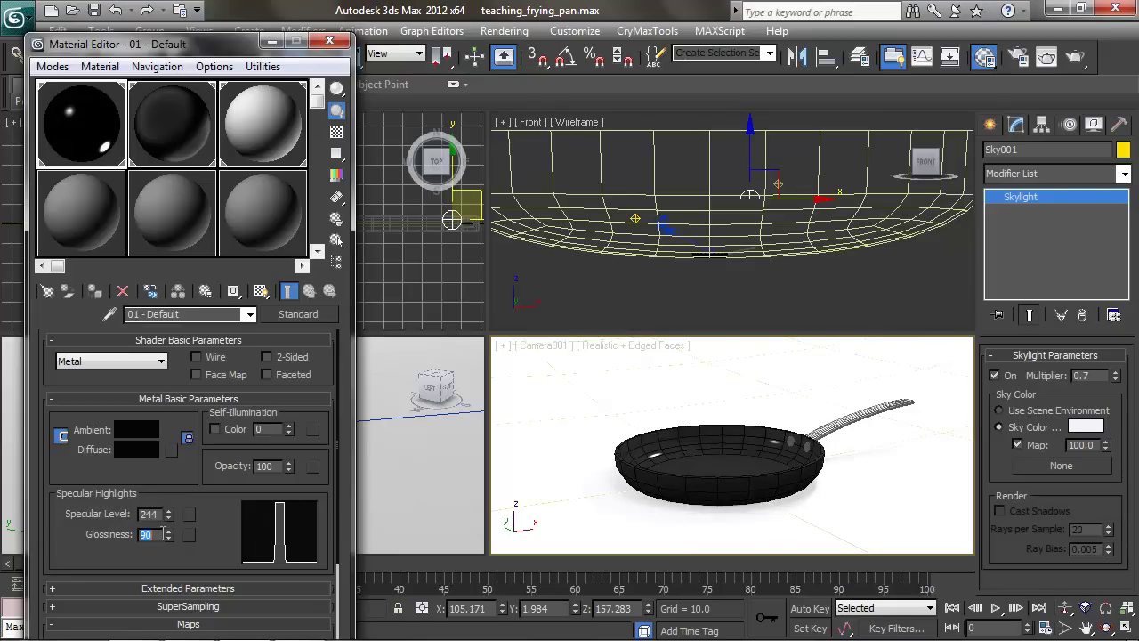
text(80)
key(Return)
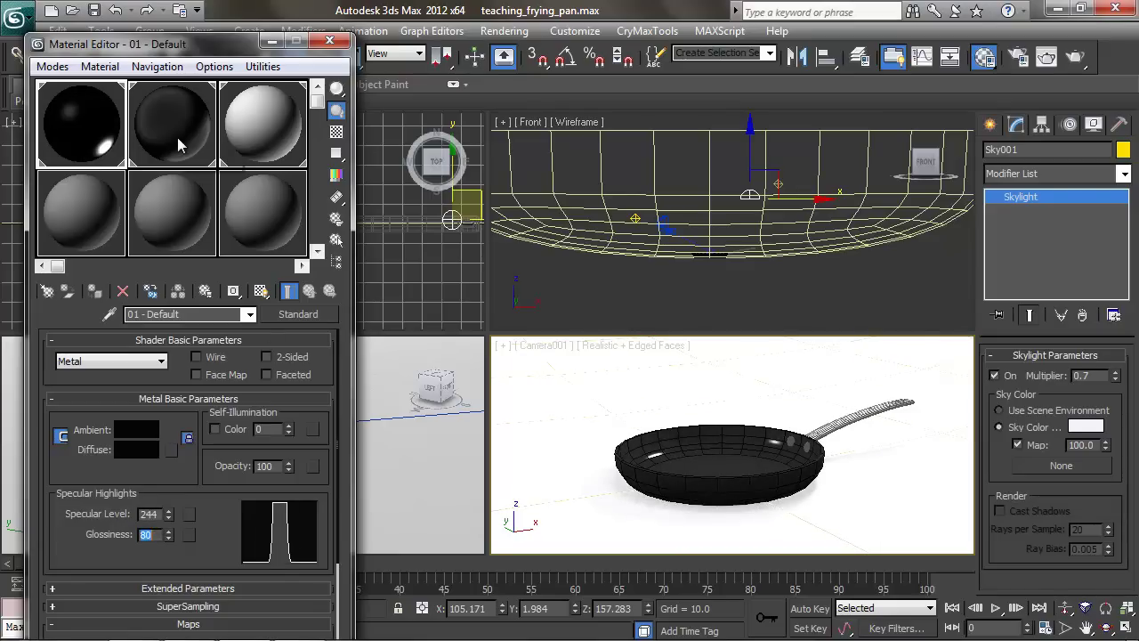
- Set the 02 - Default metal material's Glossiness to 50 and render the camera view
click(177, 138)
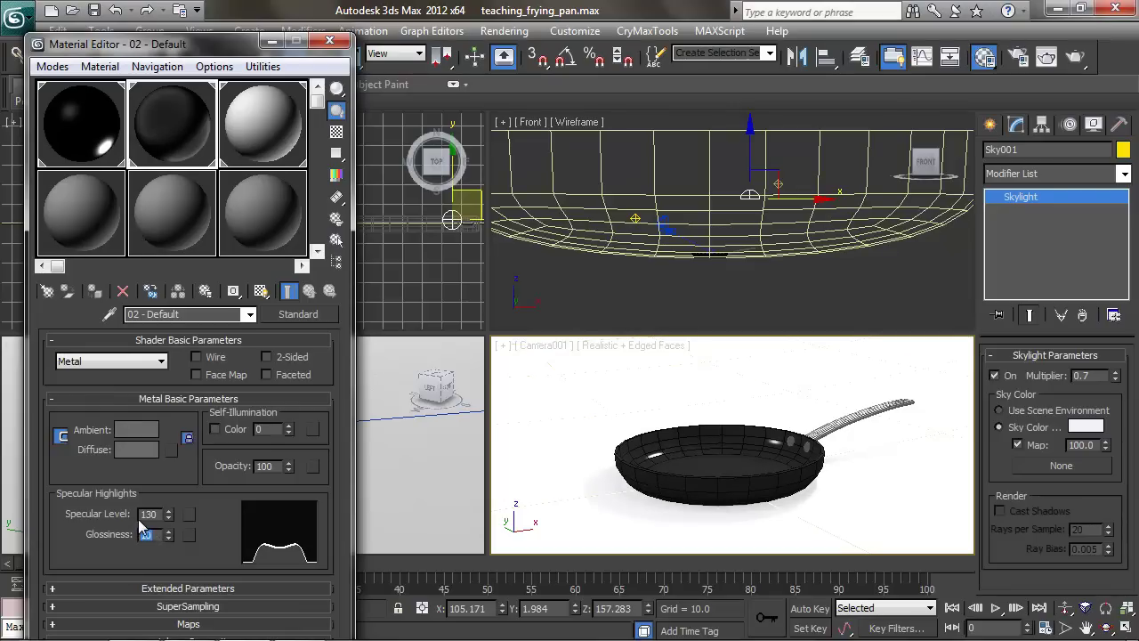
text(4)
key(BackSpace)
text(50)
key(Return)
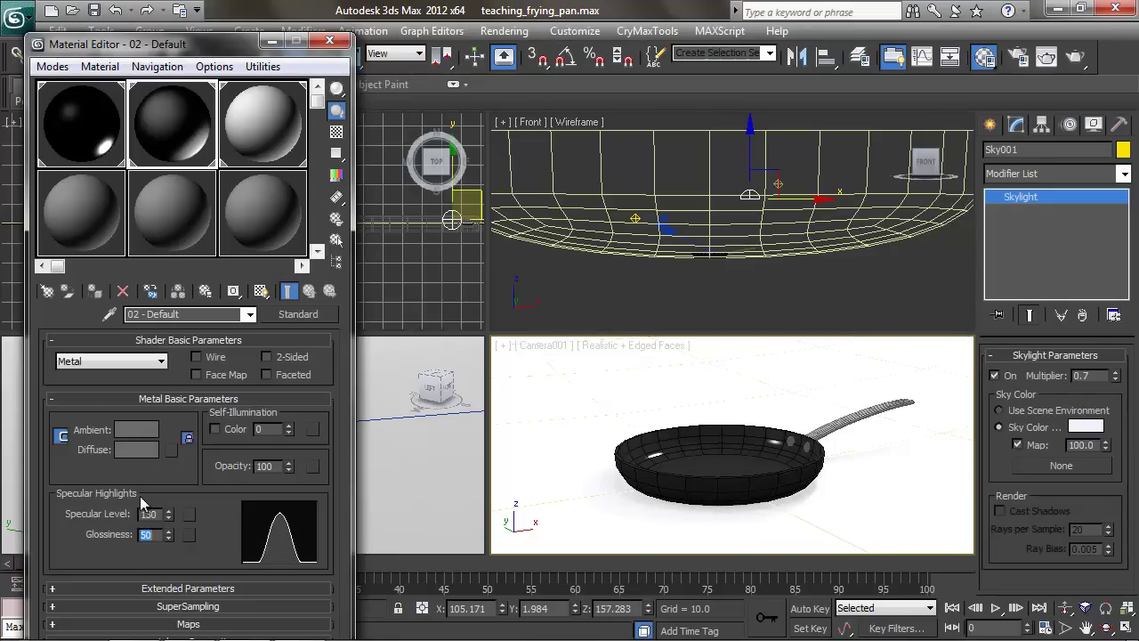
click(330, 44)
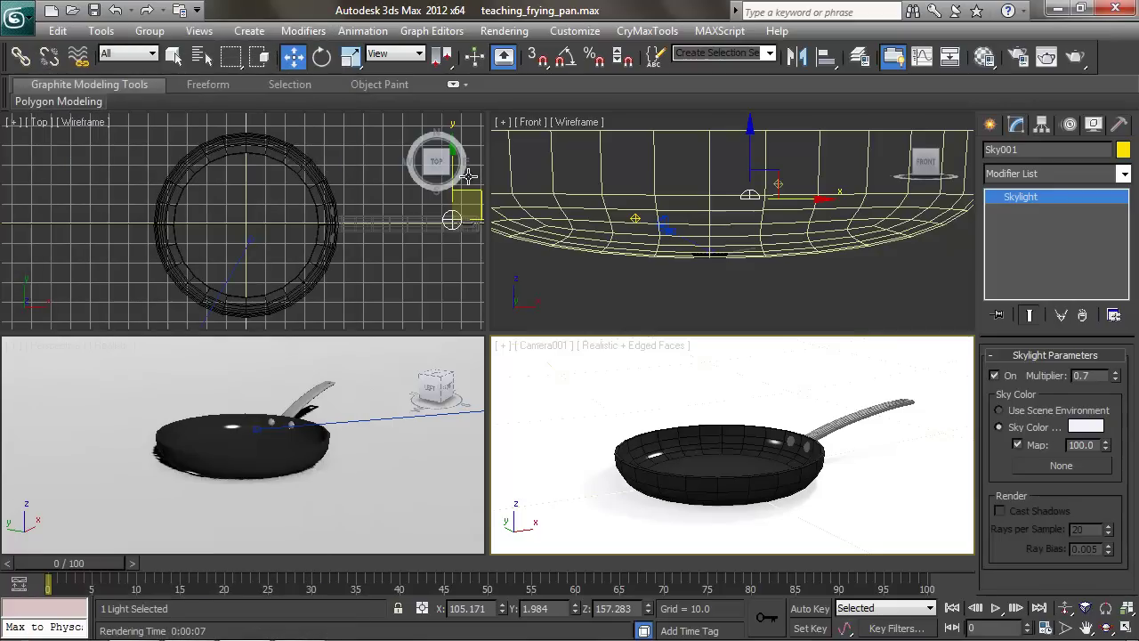
click(1075, 56)
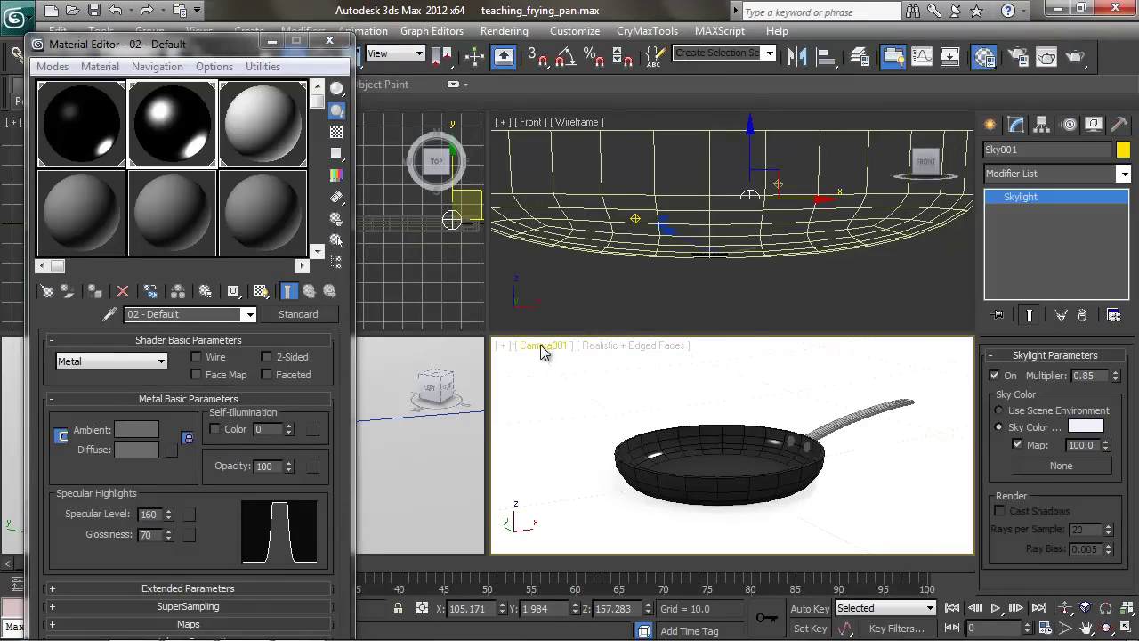
- Show safe frames in the Camera001 view and set the render output size to 1280 × 720
click(540, 344)
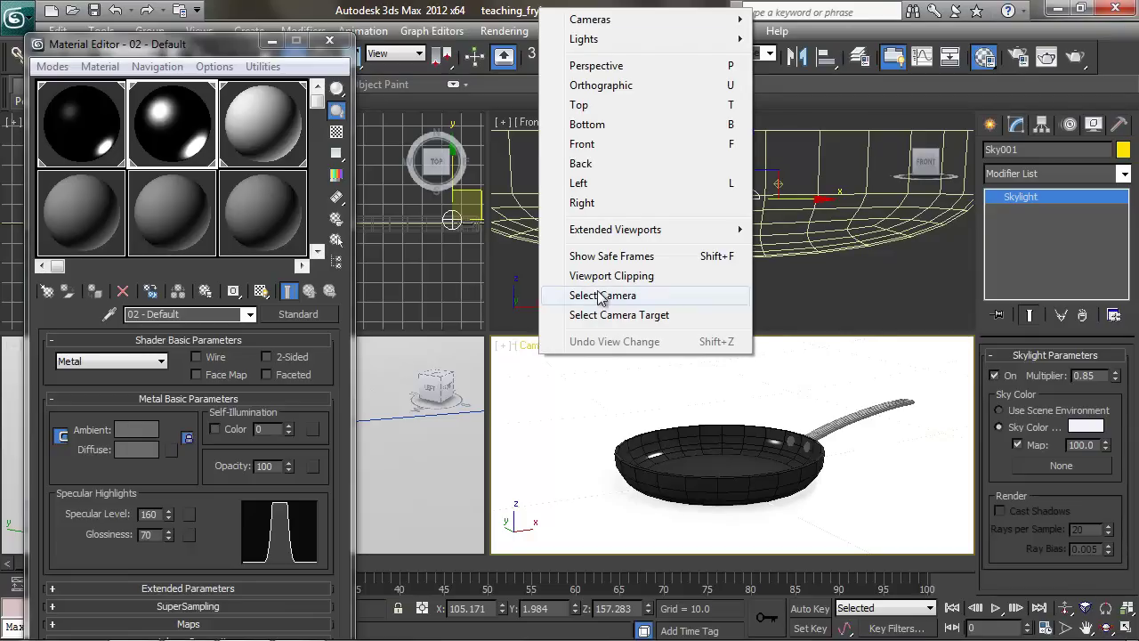
click(601, 257)
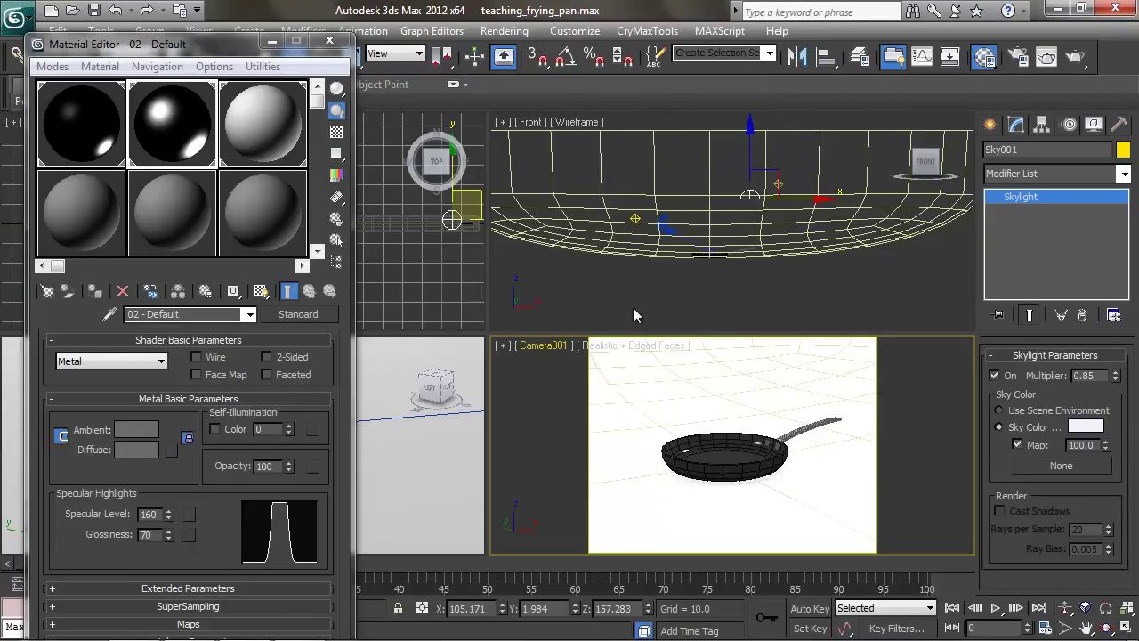
click(1012, 62)
drag(551, 51, 325, 64)
drag(459, 211, 444, 246)
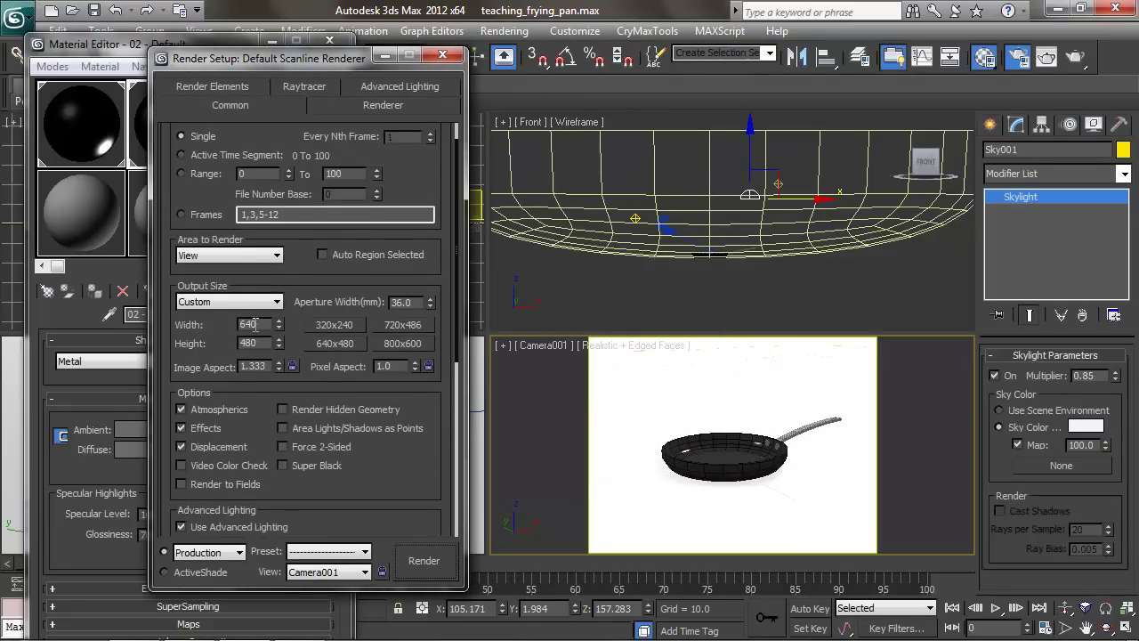
drag(259, 324, 220, 324)
text(1280)
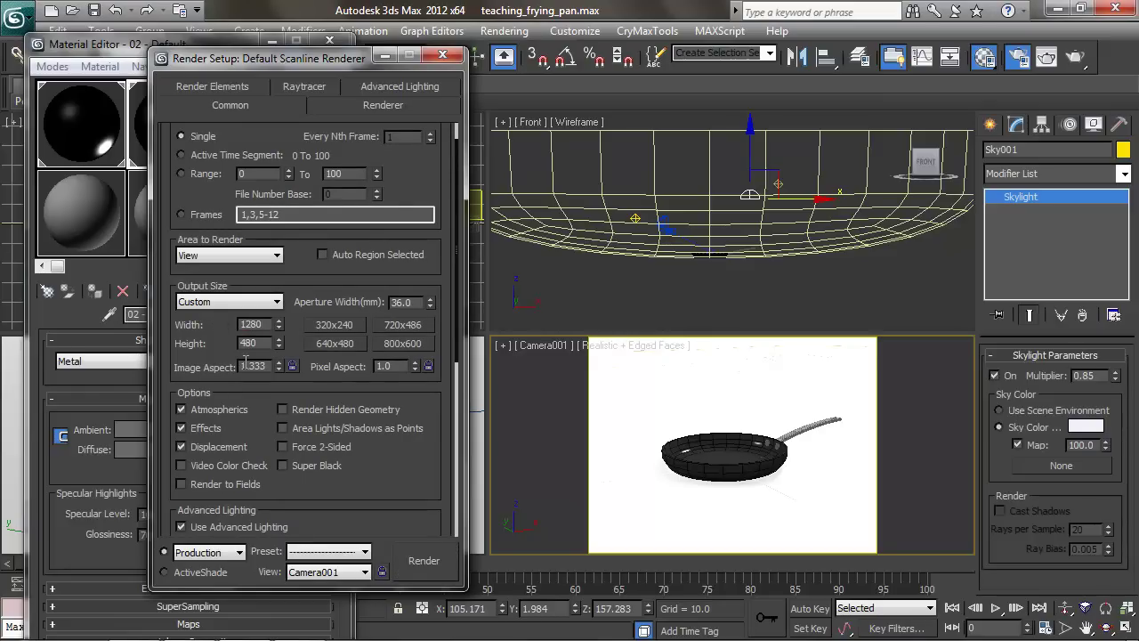
key(Tab)
text(7)
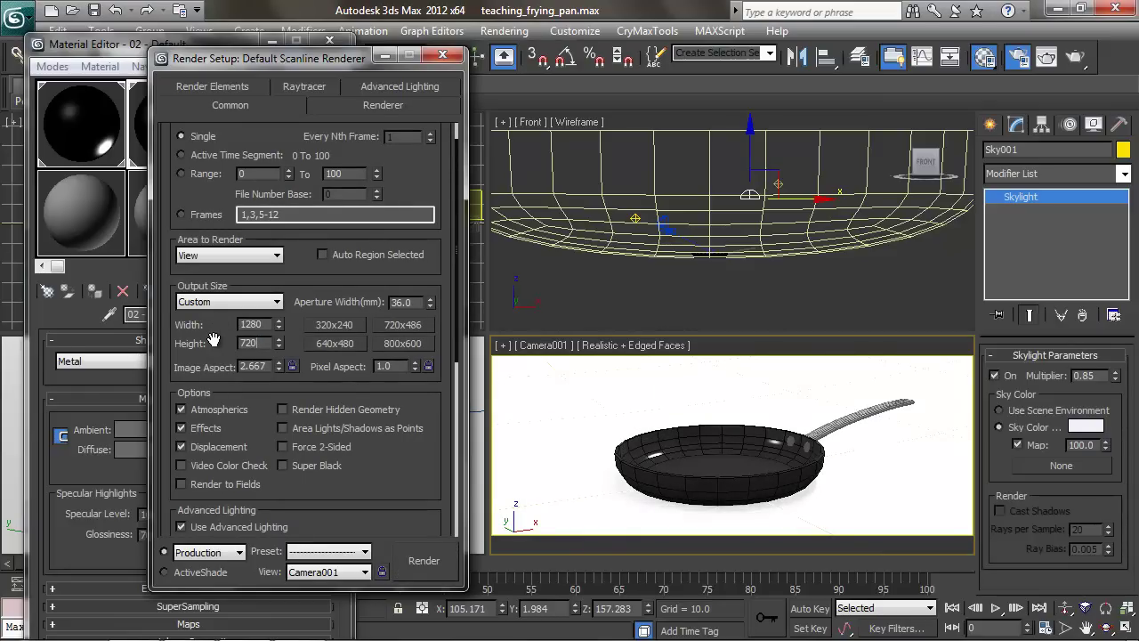
text(20)
key(Return)
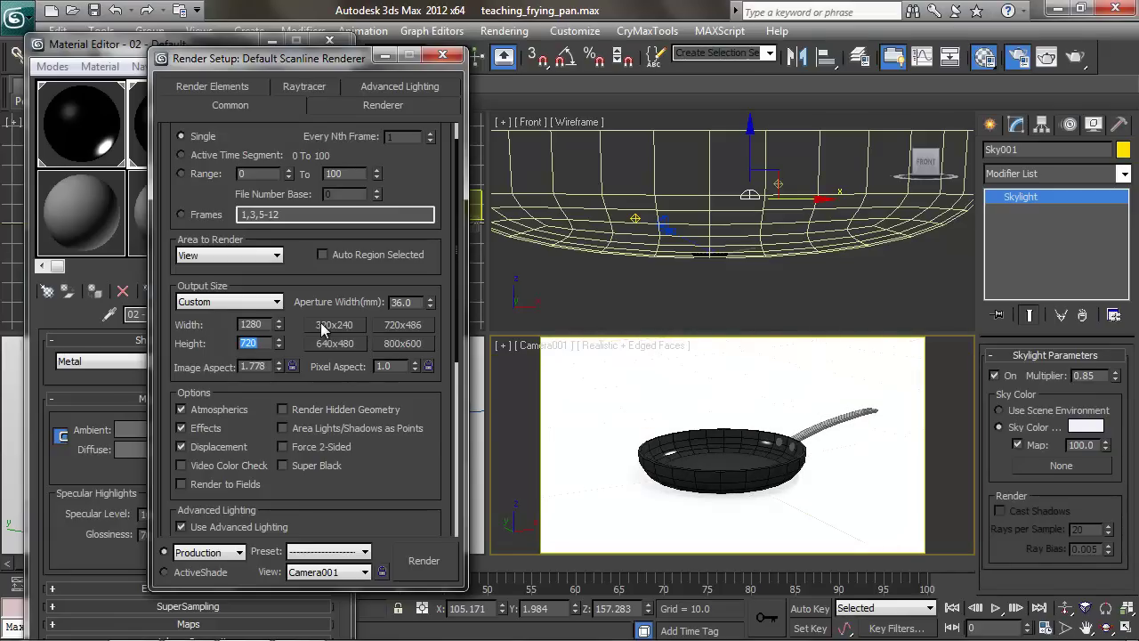
key(F10)
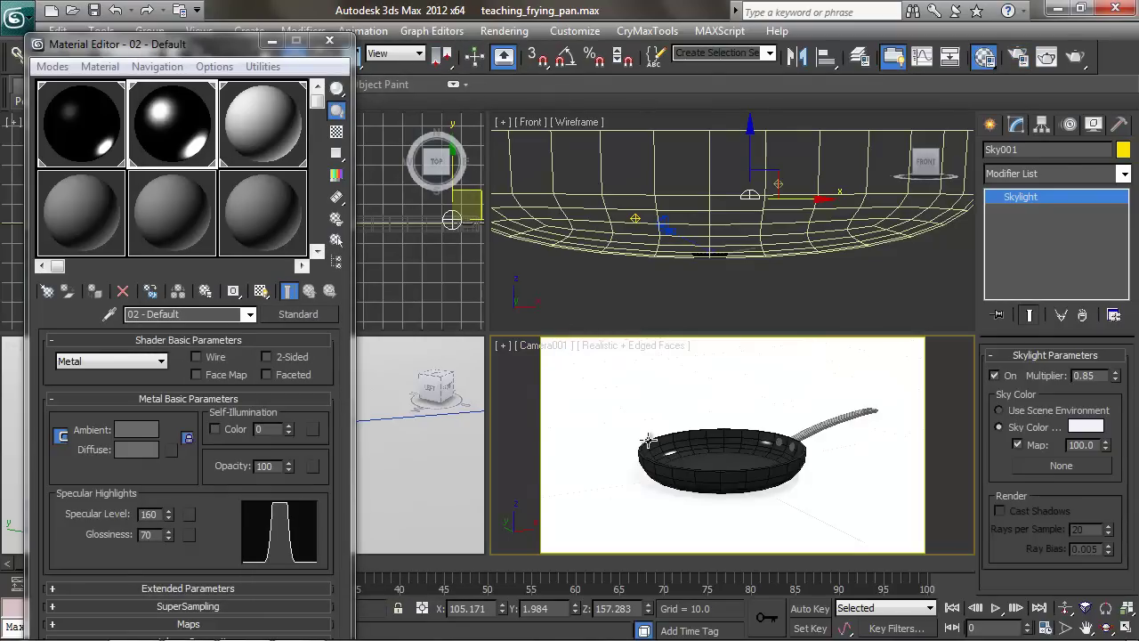
- Try the 85 mm stock lens on Camera001 and settle on the 50 mm lens
click(329, 41)
key(q)
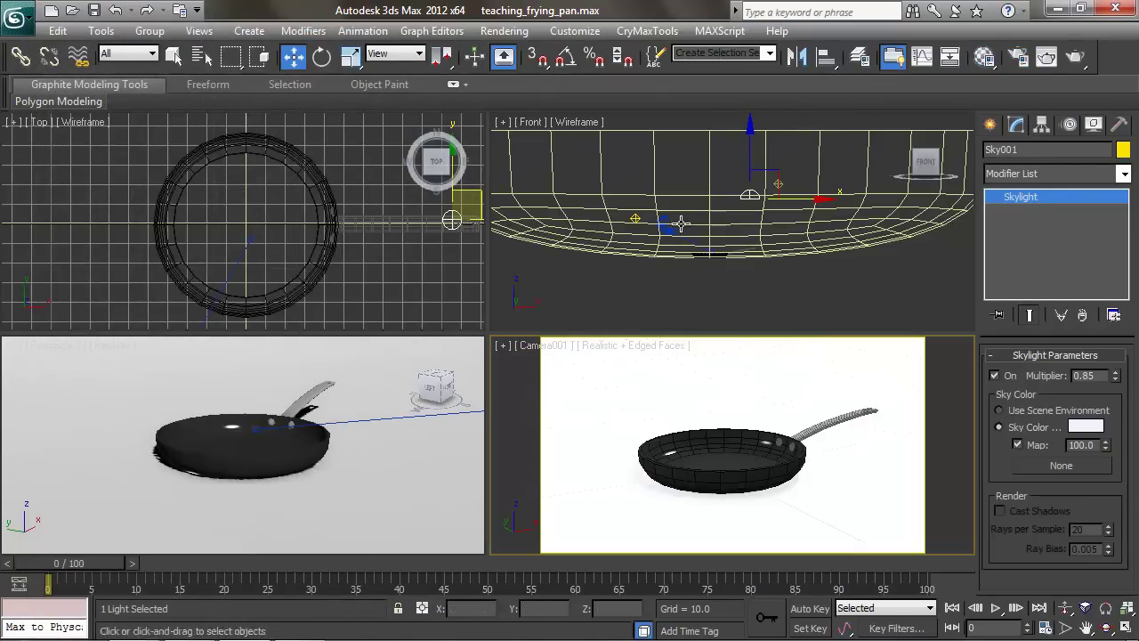
click(664, 224)
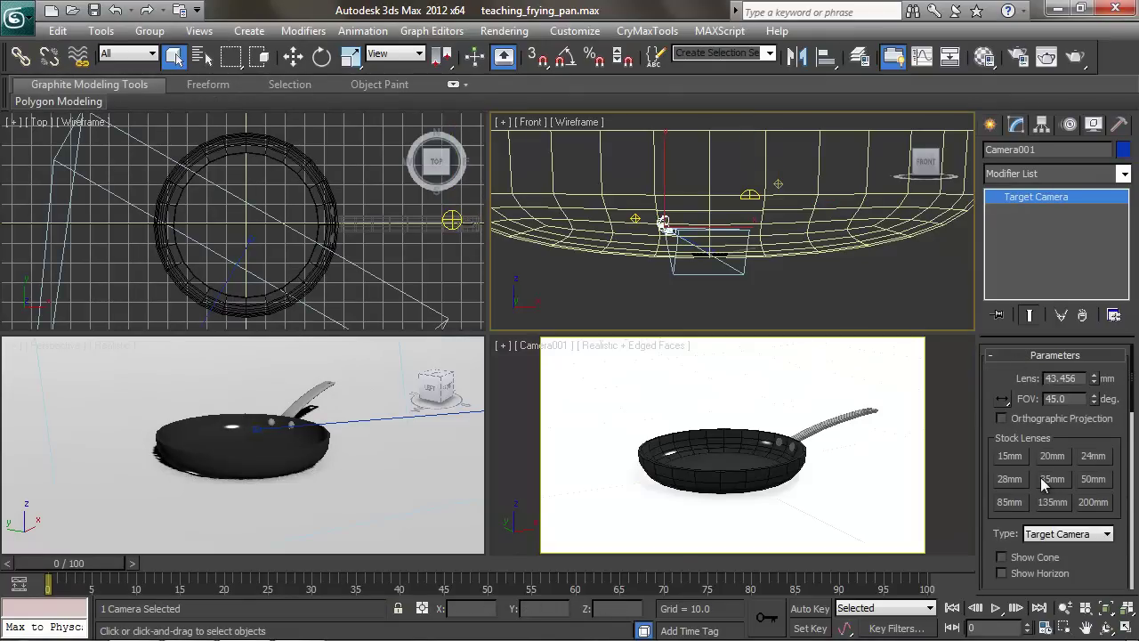
click(1089, 479)
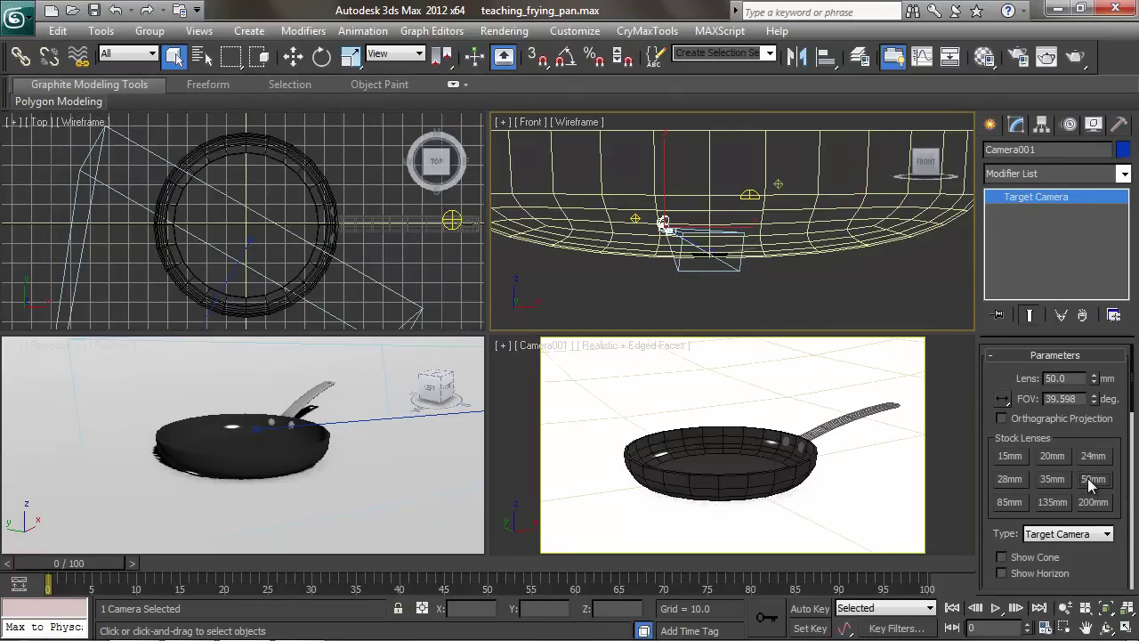
click(1014, 503)
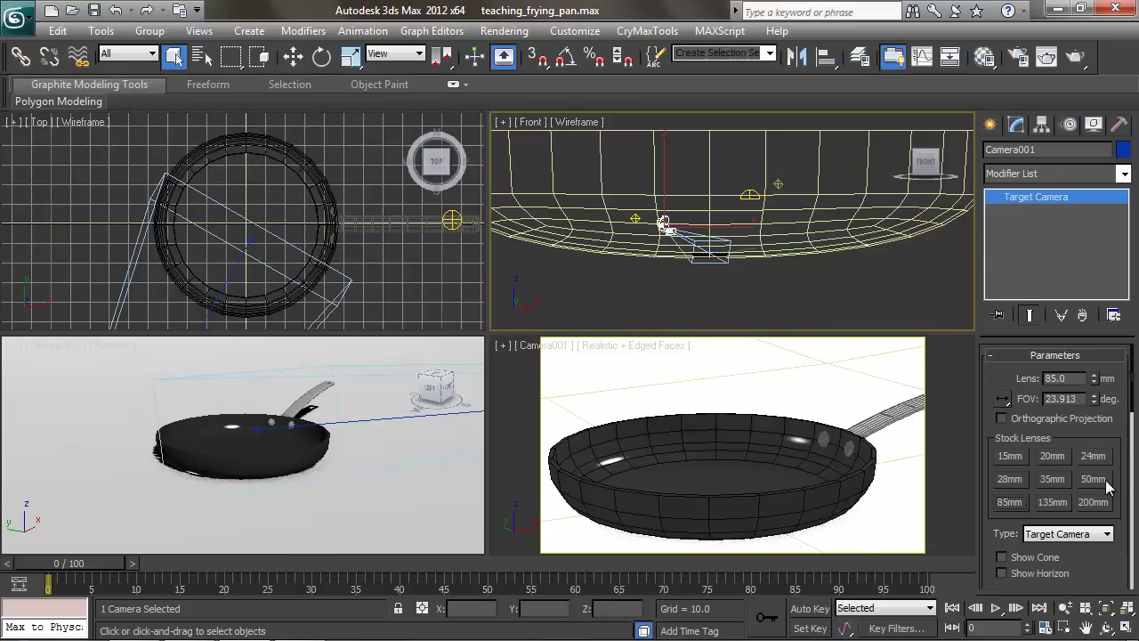
click(1094, 480)
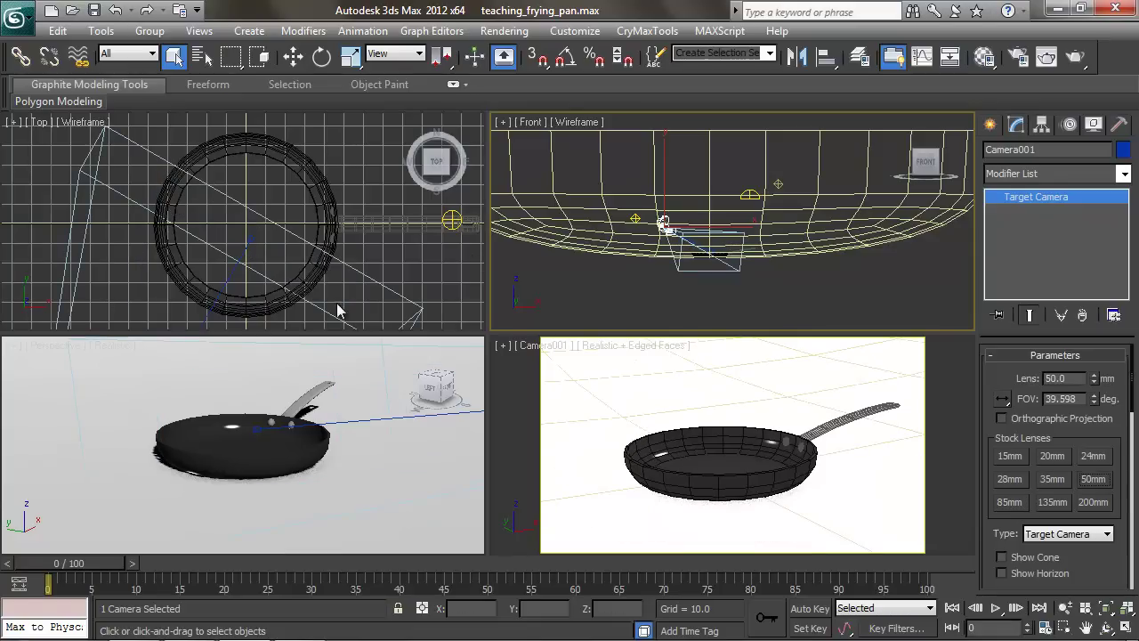
- Move Camera001's target slightly toward the handle side in the Top view and render the camera view
click(714, 257)
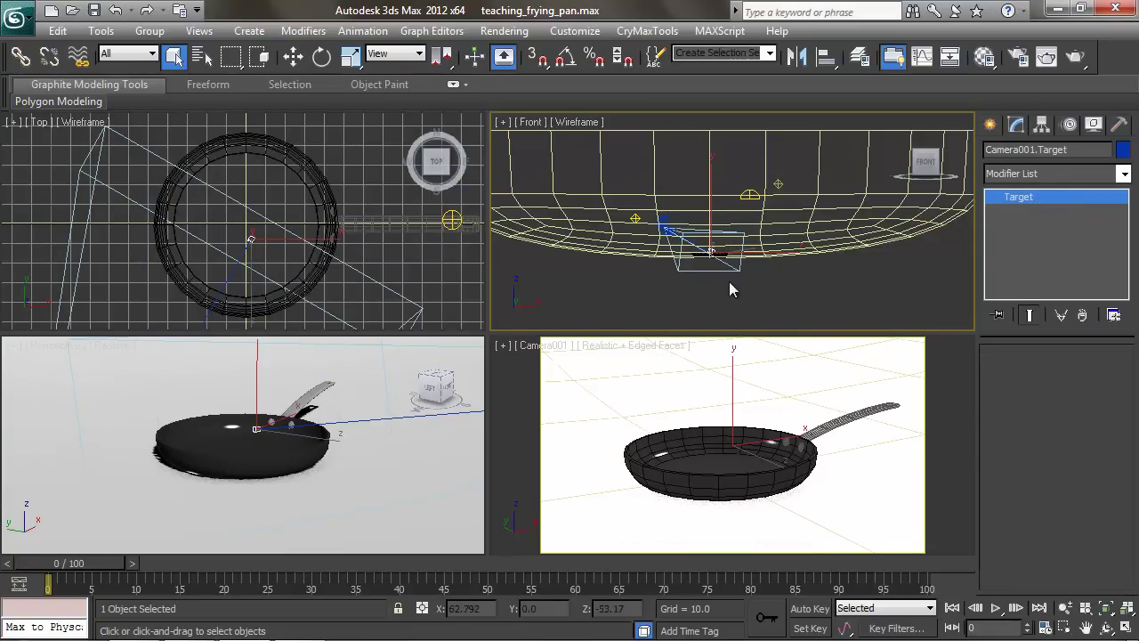
middle_click(307, 247)
key(w)
click(730, 262)
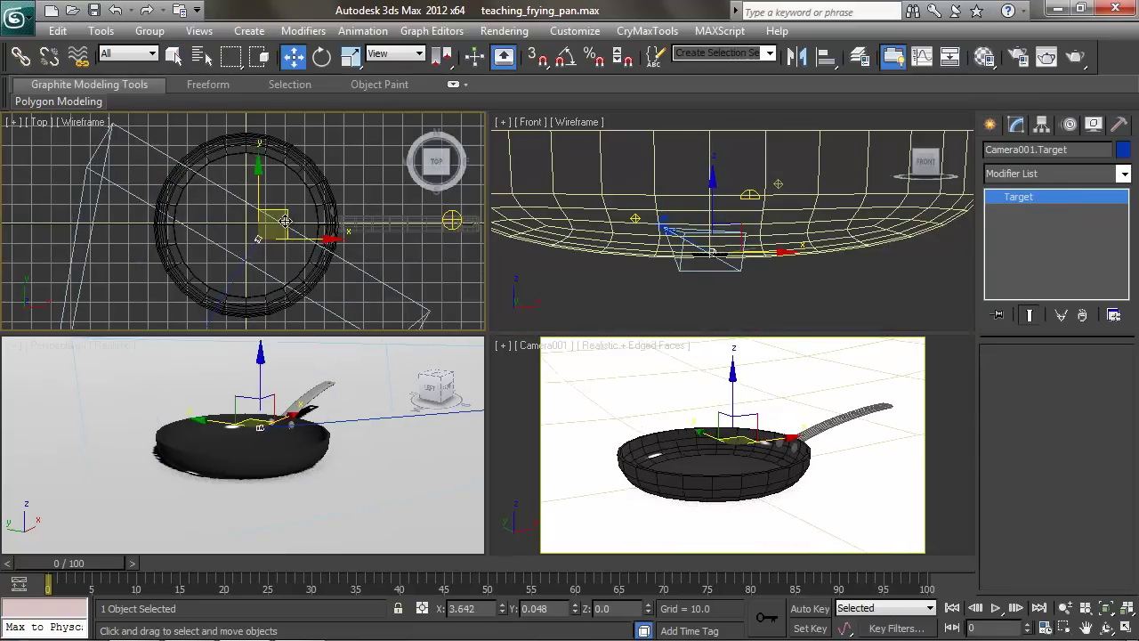
key(shift+q)
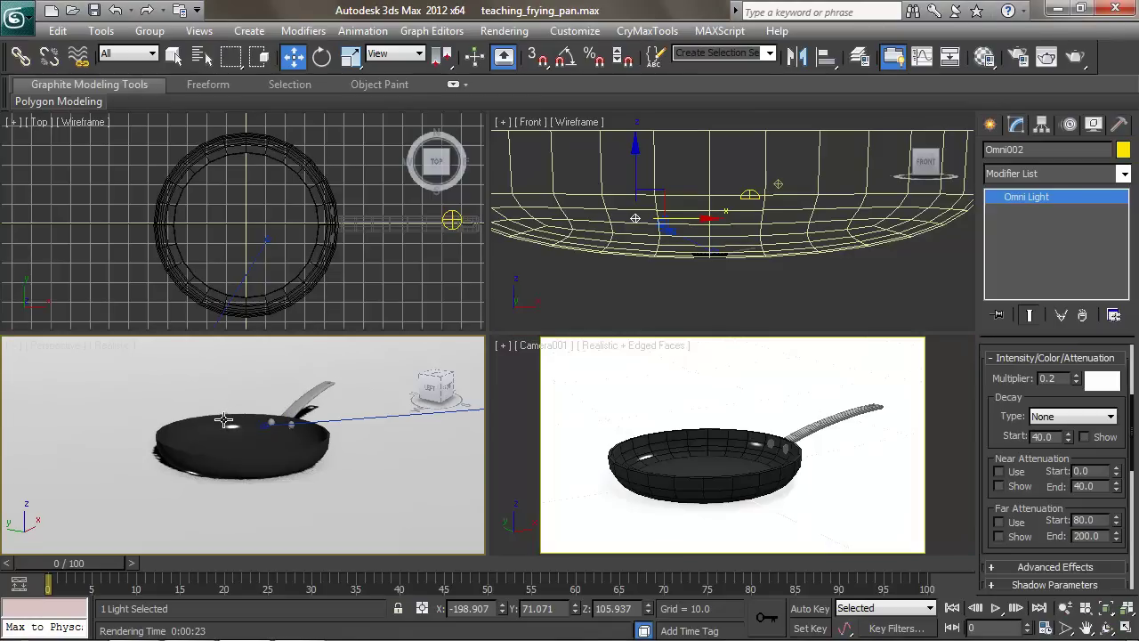
- Apply a TurboSmooth modifier to the pan body and inspect its rim up close
alt+middle_drag(223, 419, 237, 436)
click(181, 405)
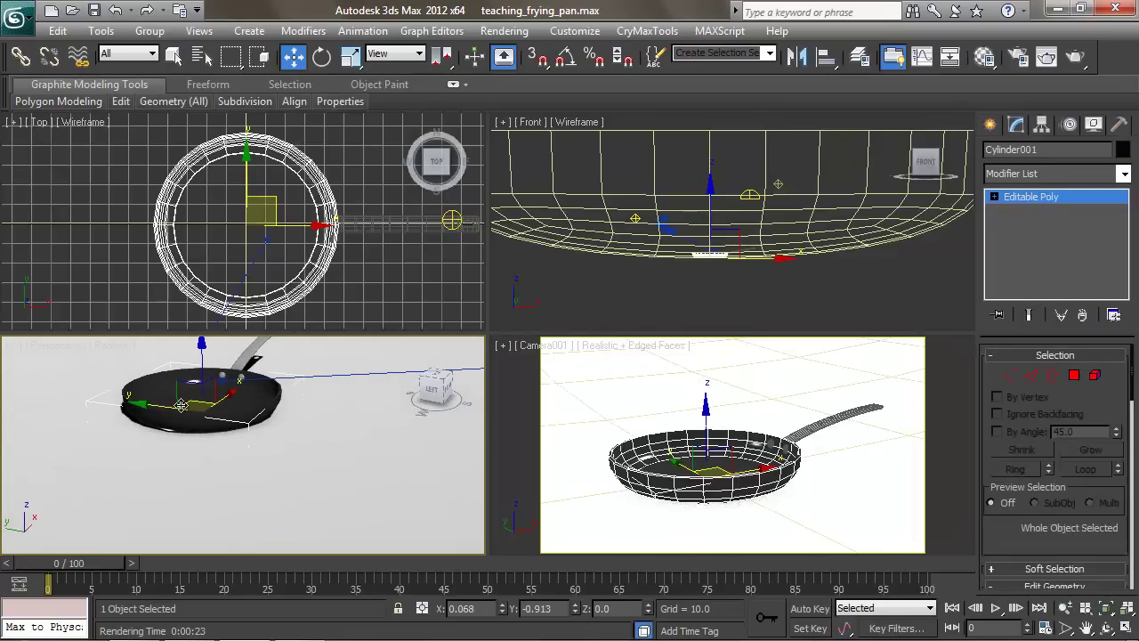
key(z)
mouse_move(221, 405)
alt+middle_down()
mouse_move(259, 418)
mouse_move(253, 380)
mouse_move(235, 394)
alt+middle_up()
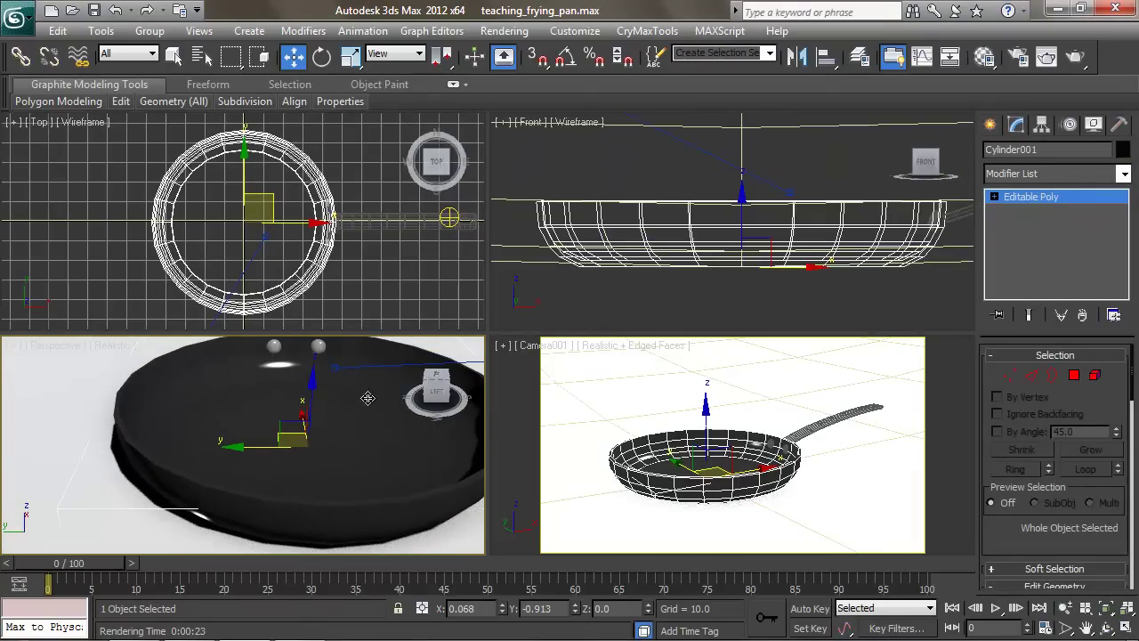
click(1125, 174)
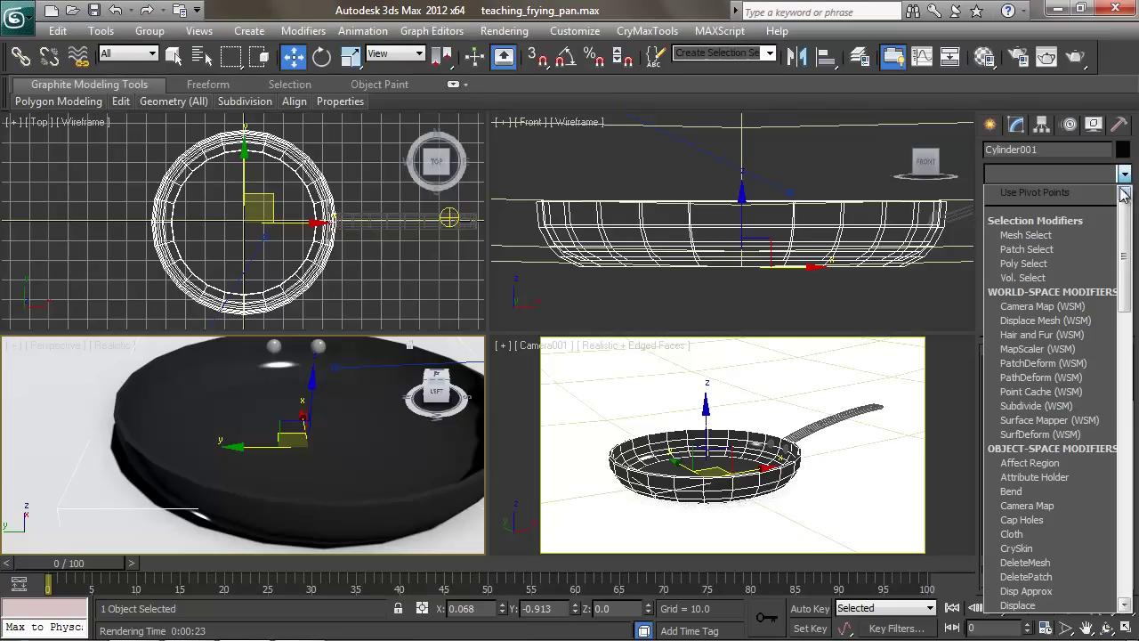
key(t)
key(t)
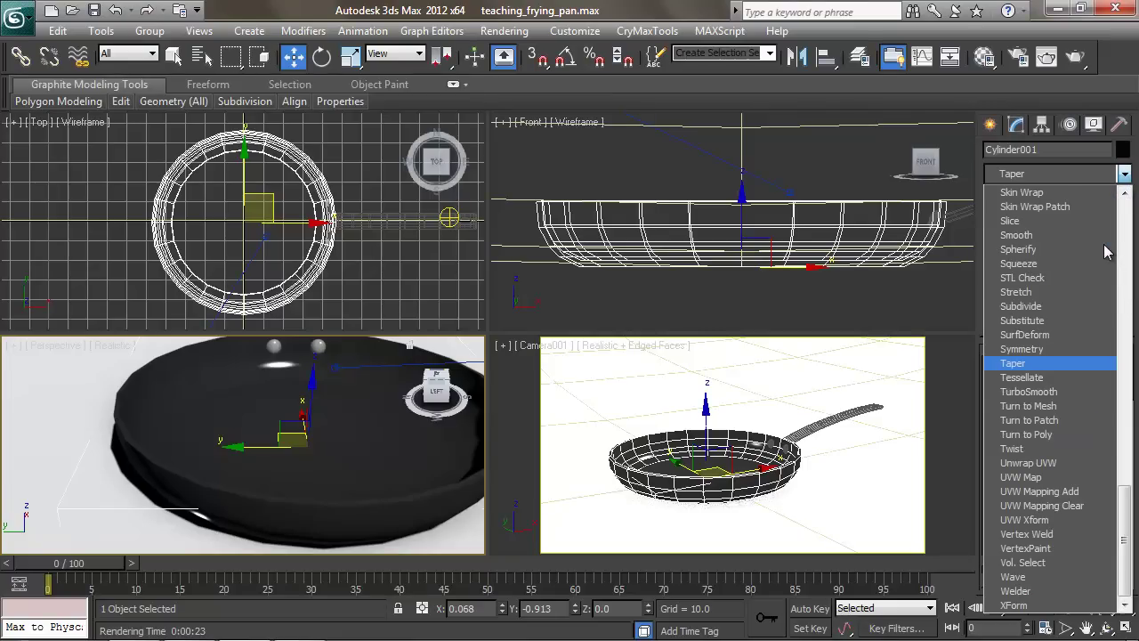
click(1055, 395)
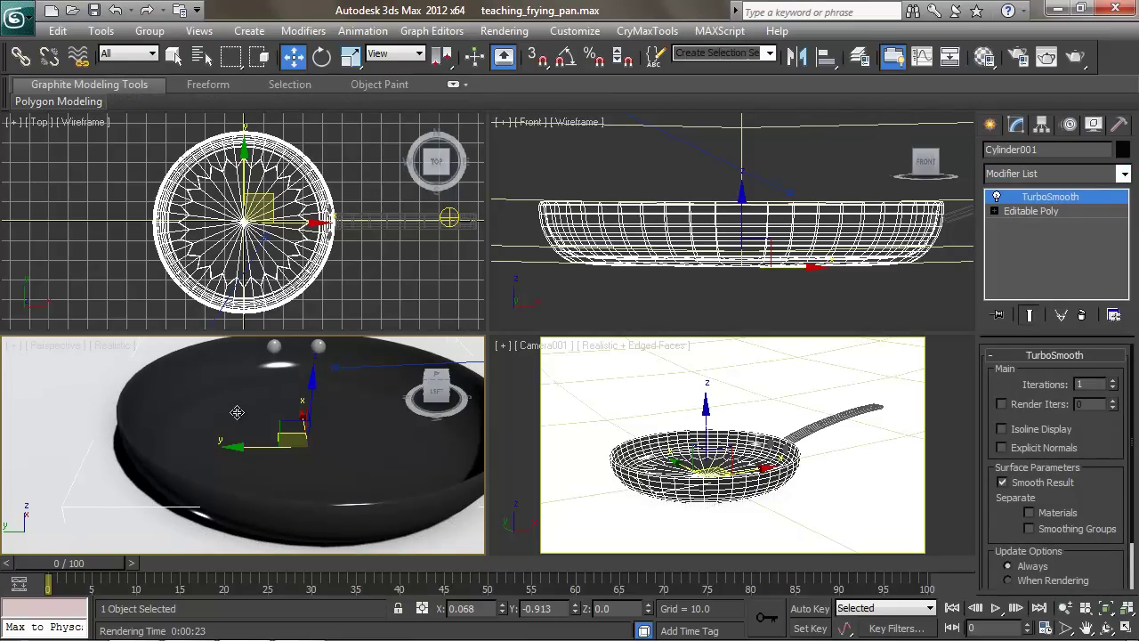
scroll(162, 415, up, 4)
middle_drag(162, 415, 253, 447)
scroll(256, 448, up, 1)
middle_drag(234, 402, 261, 397)
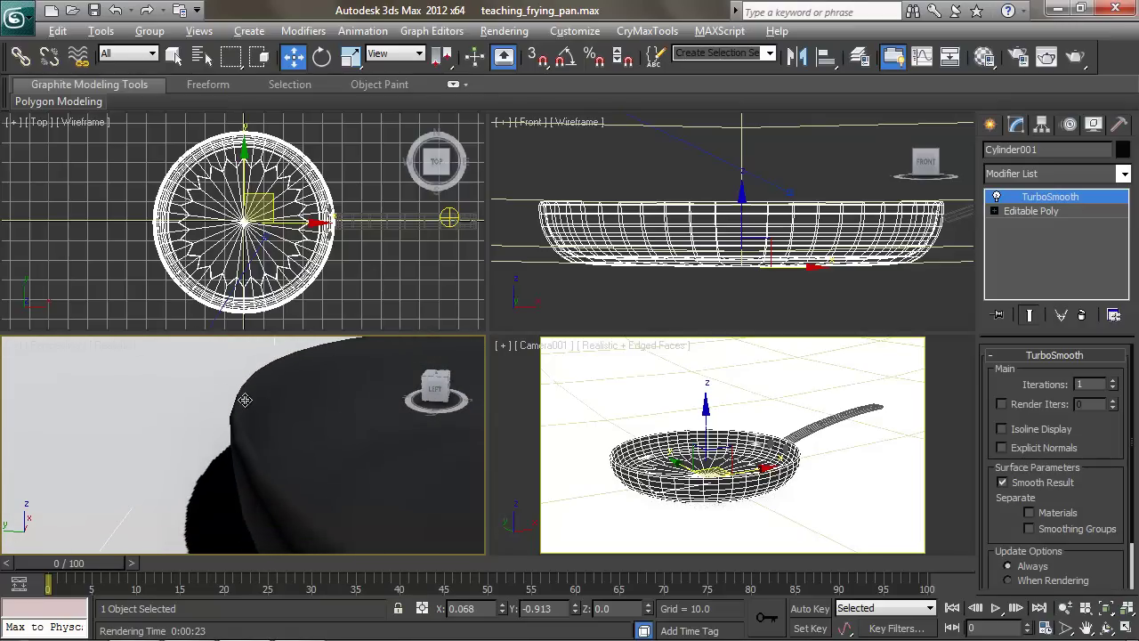
- Connect the ring of vertical edges around the pan's upper outer wall with 1 segment and a Slide of 84
click(994, 211)
click(1023, 240)
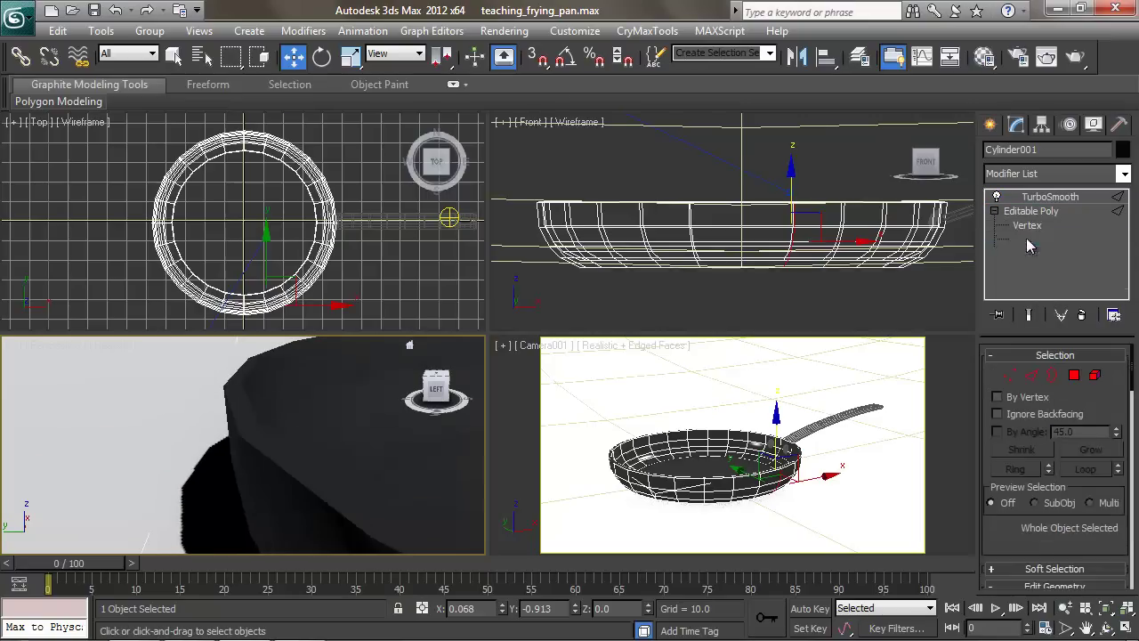
middle_drag(309, 394, 247, 428)
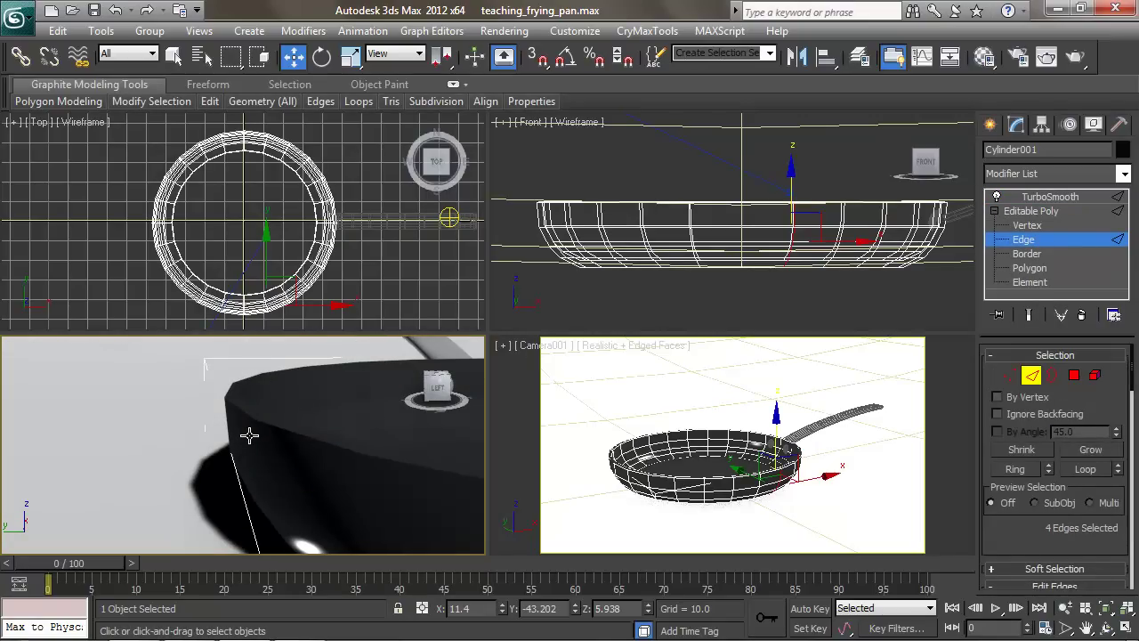
click(256, 436)
middle_drag(320, 443, 286, 415)
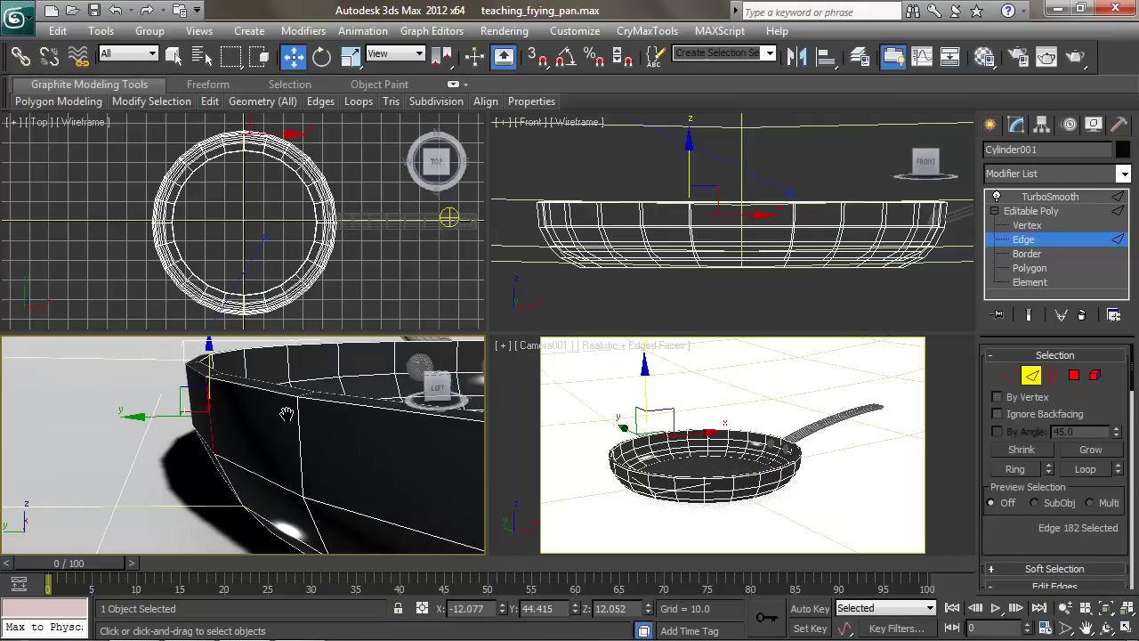
shift+click(311, 427)
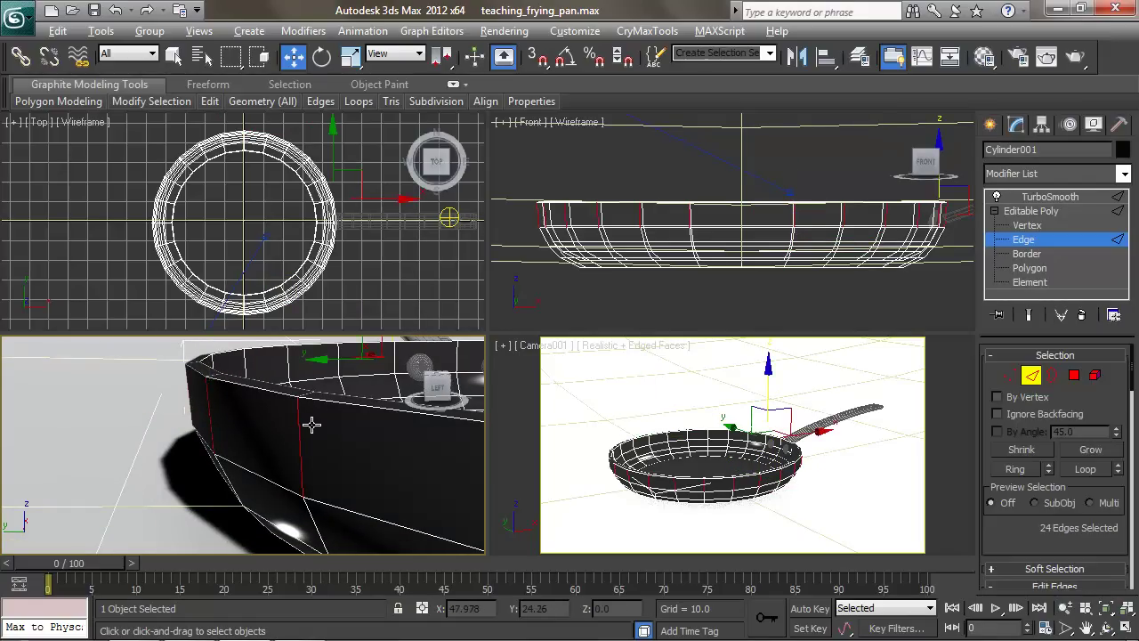
scroll(1042, 522, down, 5)
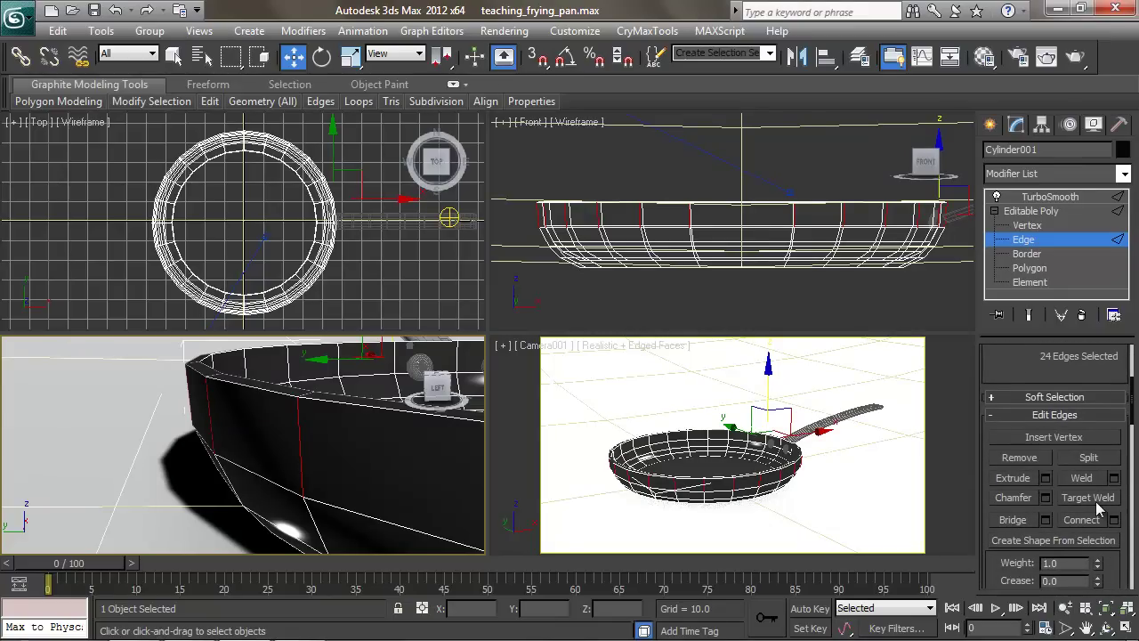
click(1114, 520)
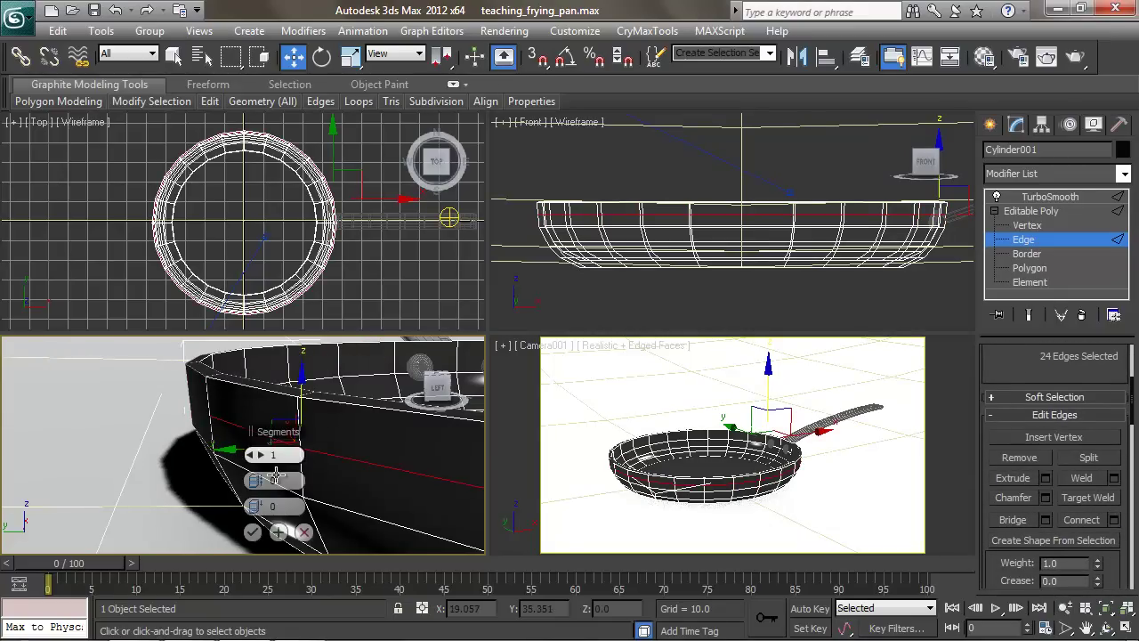
drag(261, 512, 563, 470)
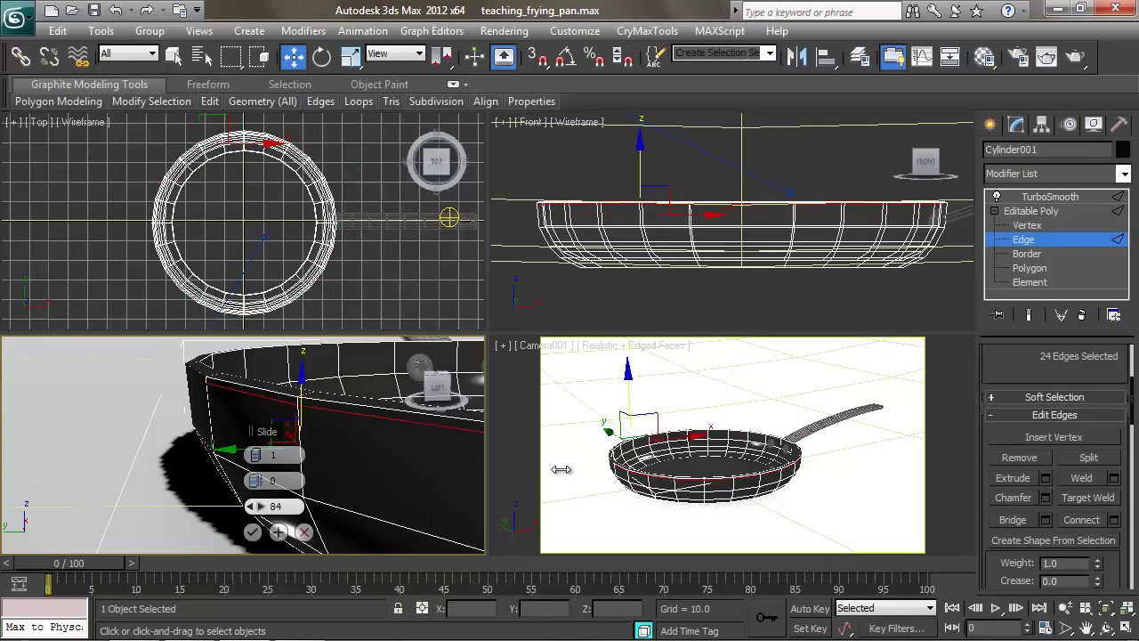
click(254, 532)
- Connect the ring of vertical edges around the pan's upper inner wall with 1 segment and a Slide of -77
alt+middle_drag(294, 440, 251, 431)
click(250, 358)
alt+middle_drag(251, 359, 286, 384)
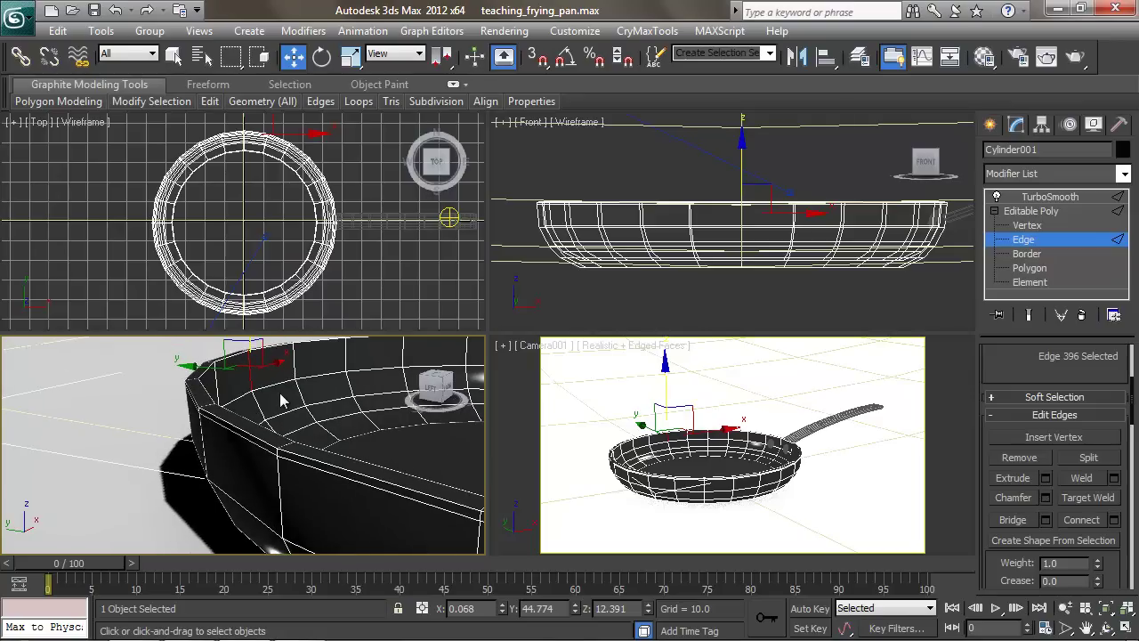
key(alt+r)
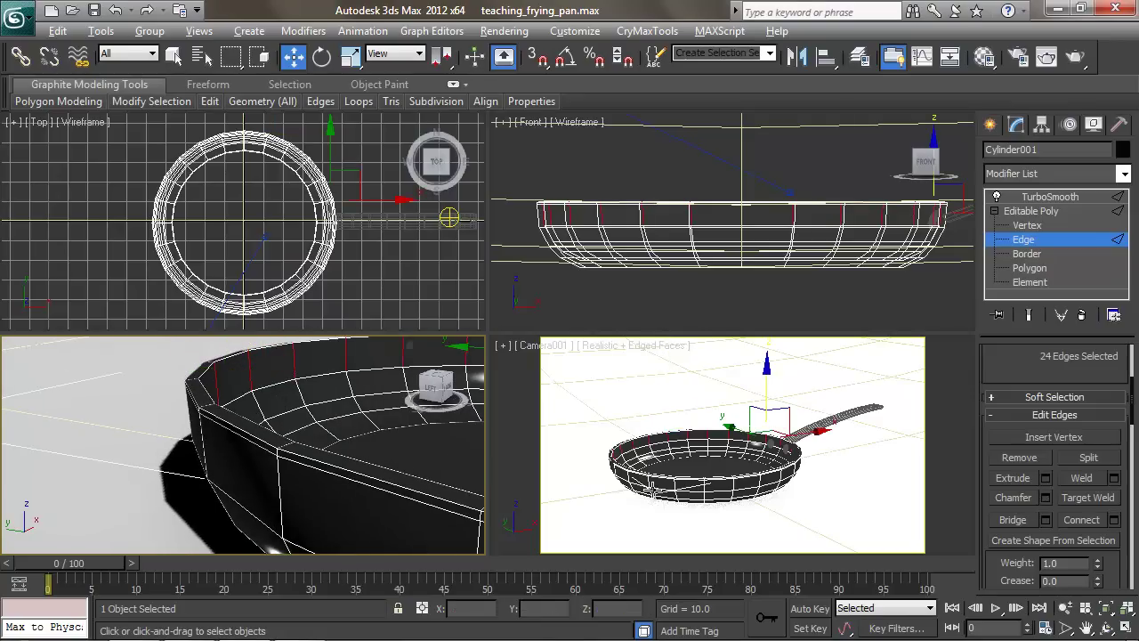
click(1114, 521)
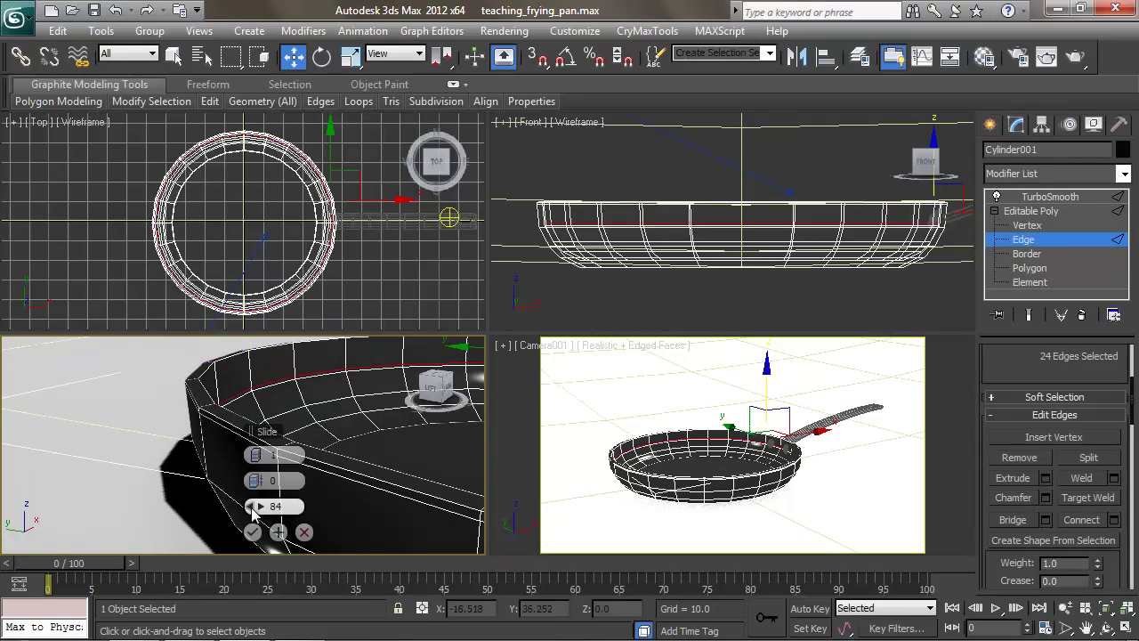
drag(253, 508, 789, 546)
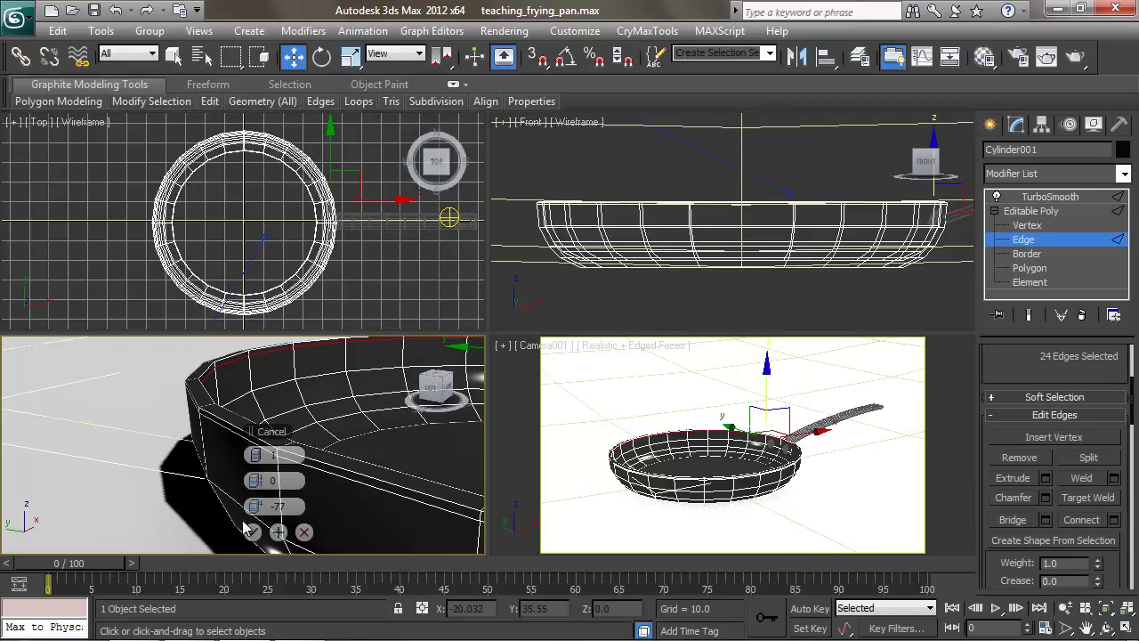
click(253, 531)
- Connect the ring of short edges across the pan's top rim with 1 segment and a Slide of 0
click(205, 380)
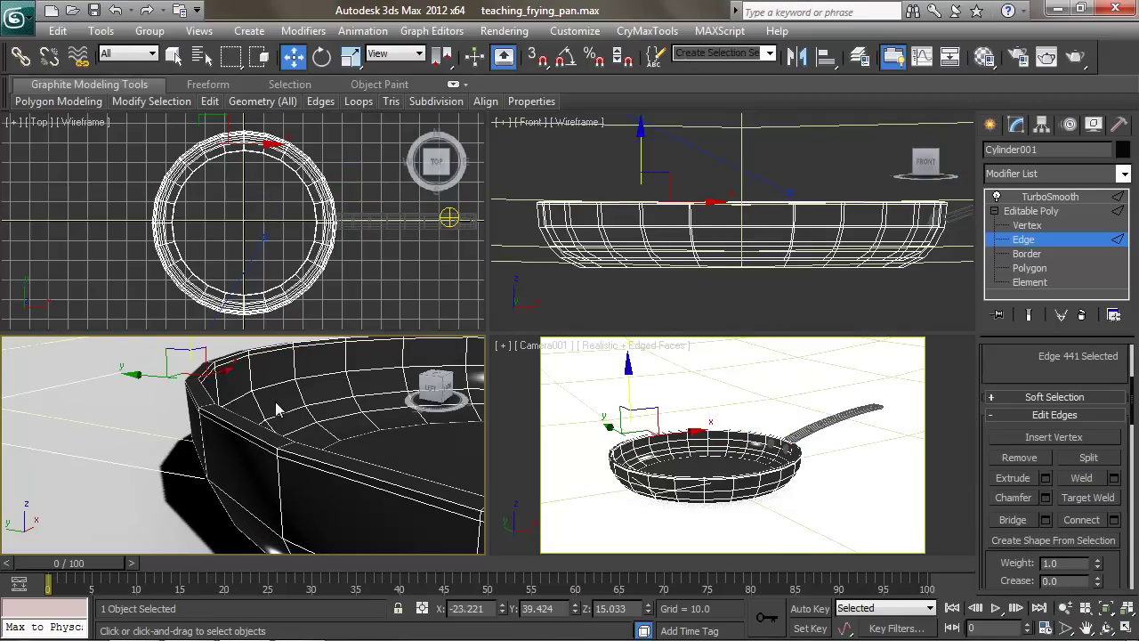
middle_drag(276, 410, 278, 405)
key(ctrl+z)
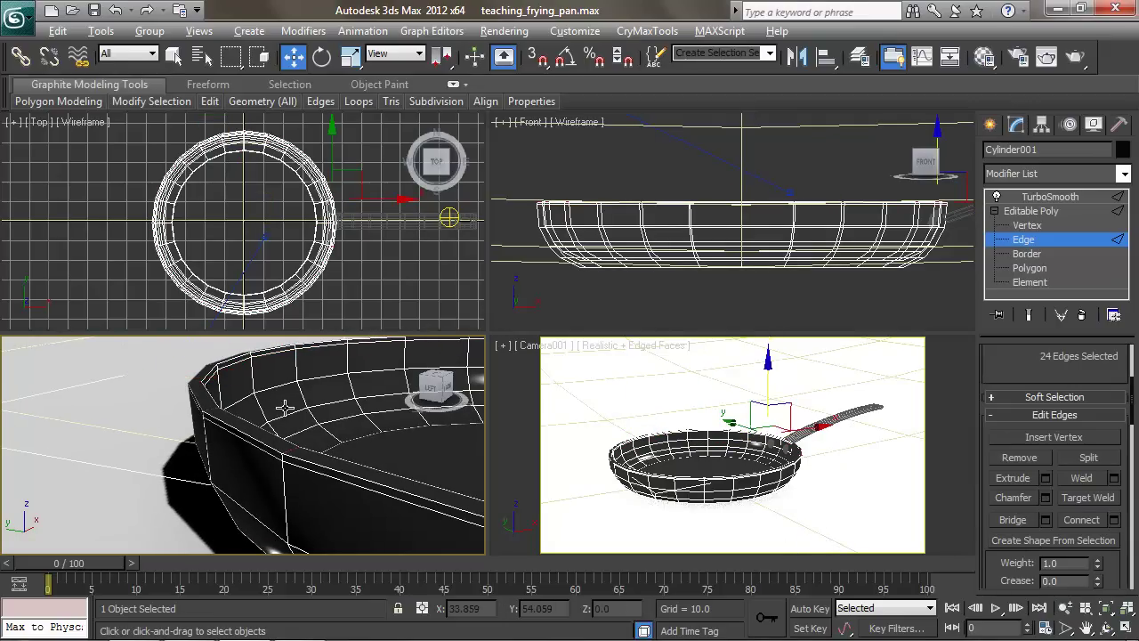
click(1114, 521)
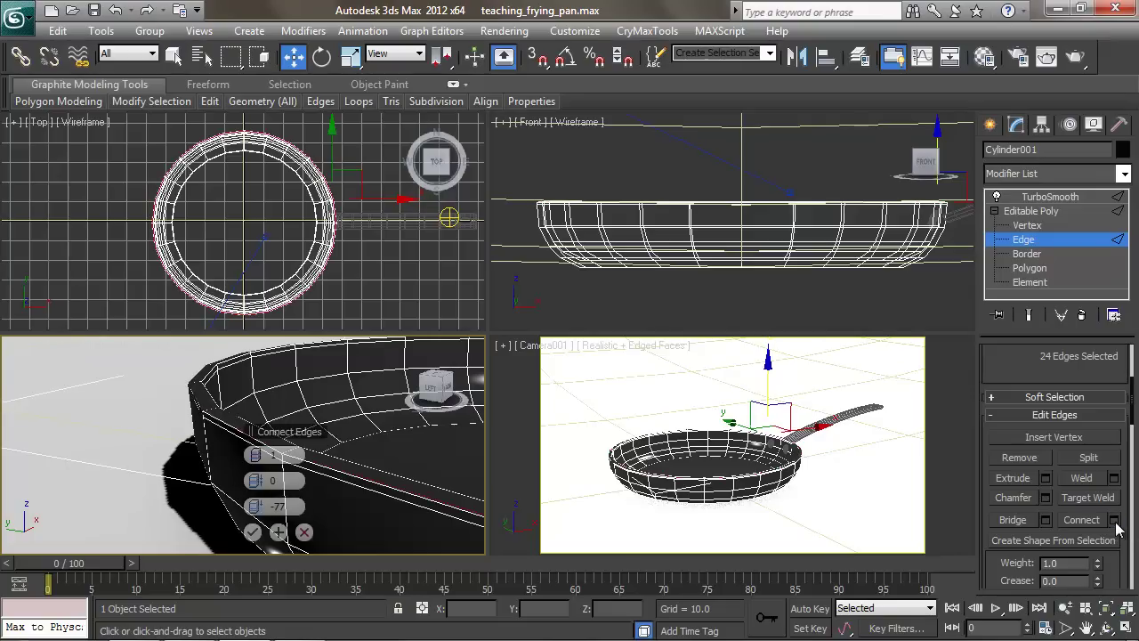
click(252, 534)
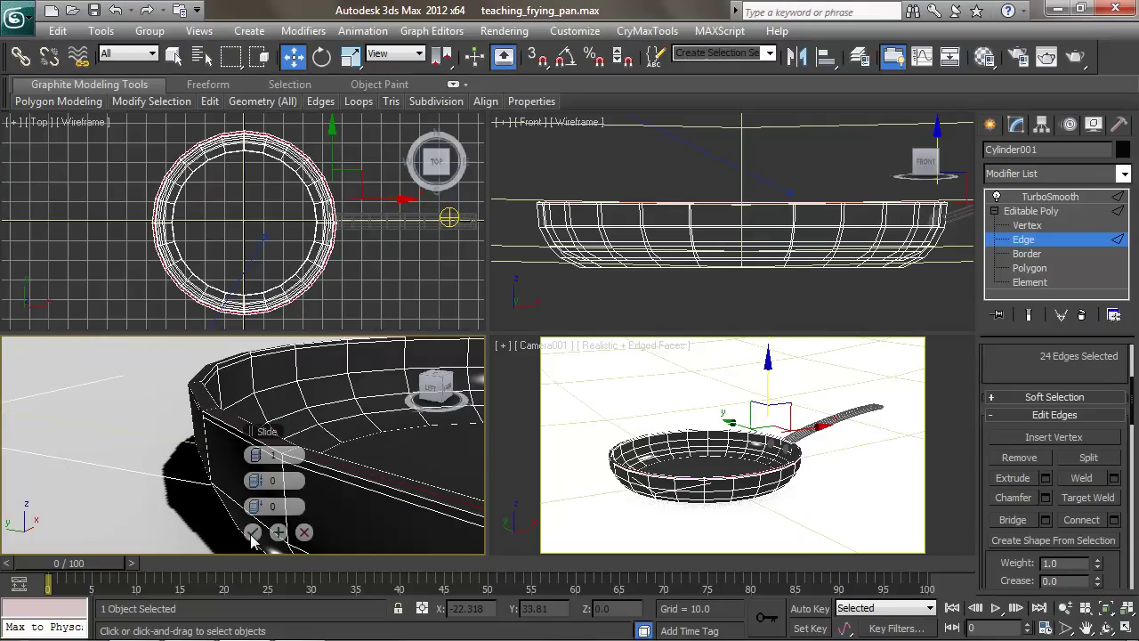
click(304, 531)
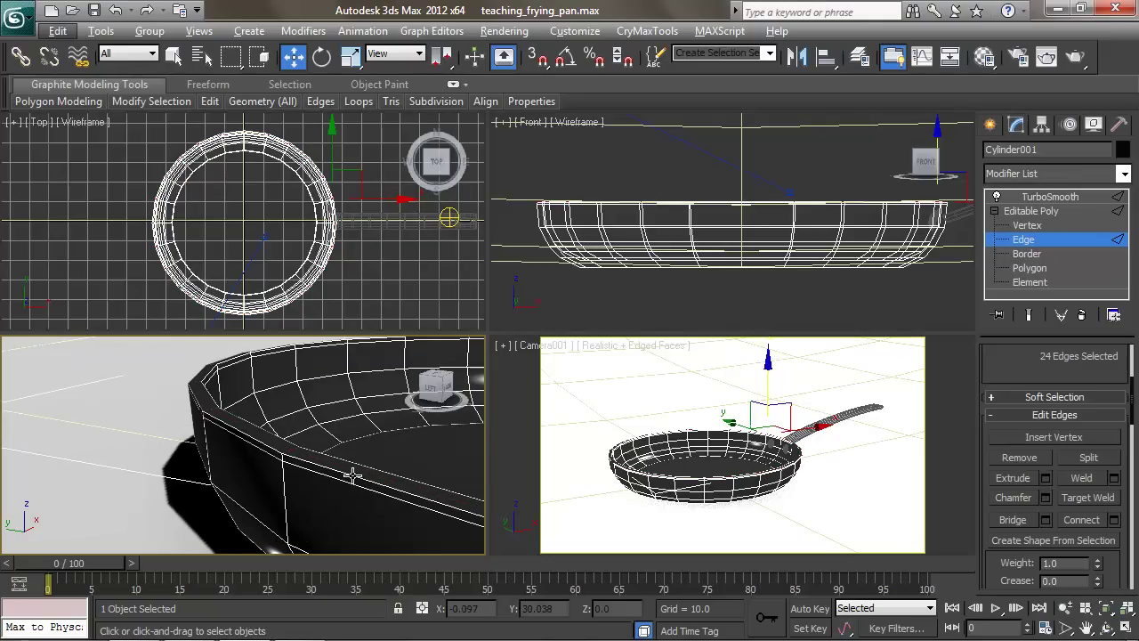
click(1114, 524)
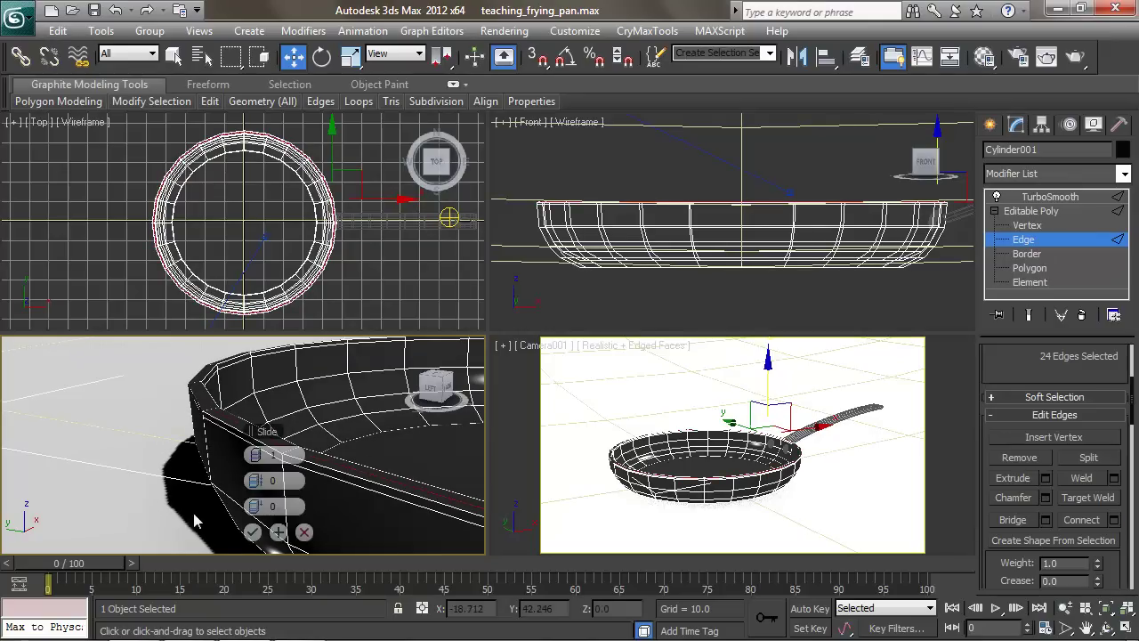
click(254, 532)
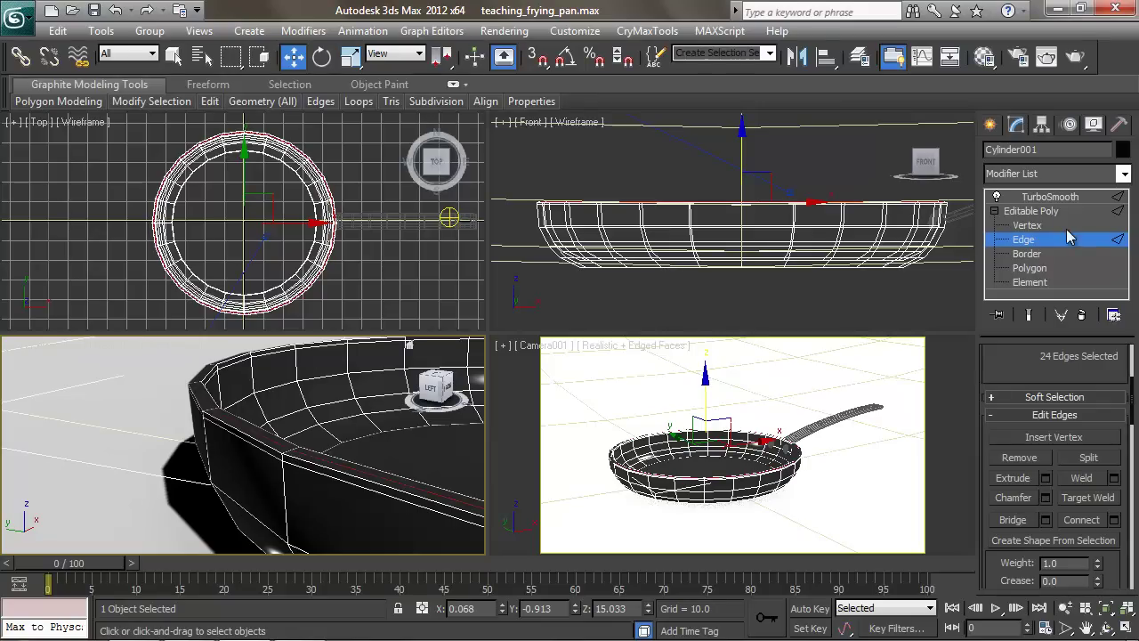
- Return to the pan's TurboSmooth level, check the smoothed rim and render the Camera001 view
click(1055, 198)
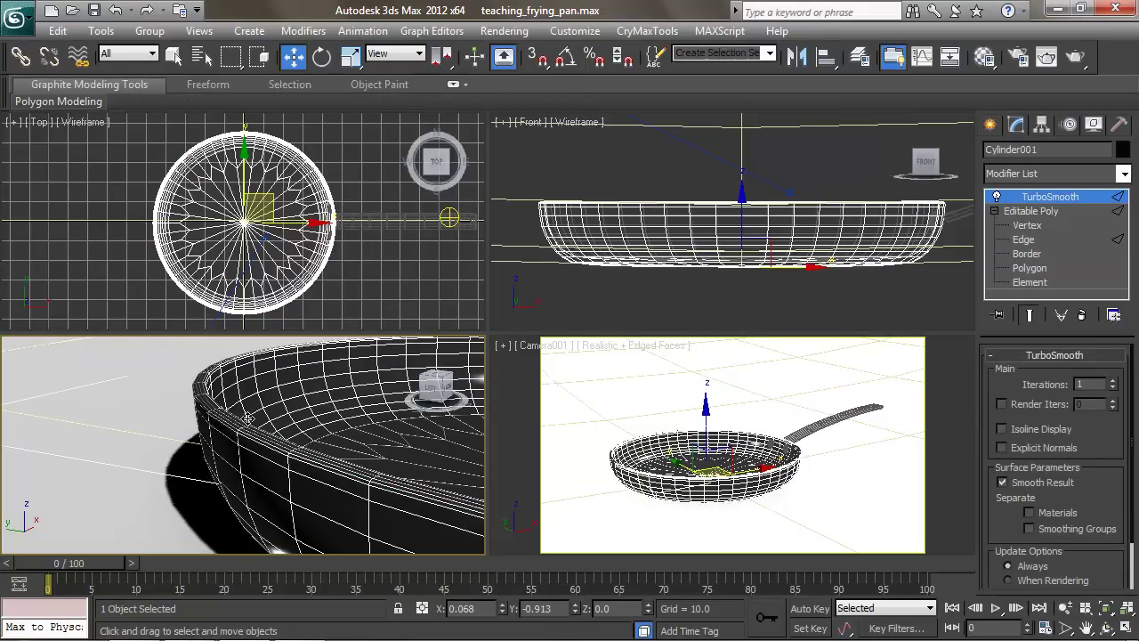
alt+middle_drag(231, 411, 466, 460)
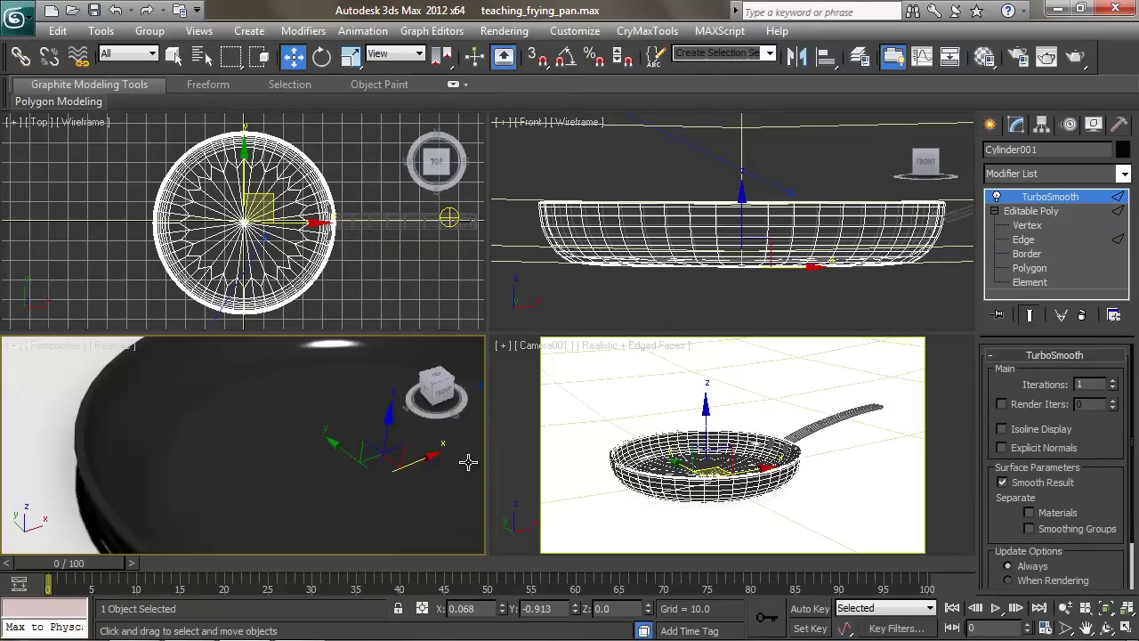
click(626, 448)
click(1075, 56)
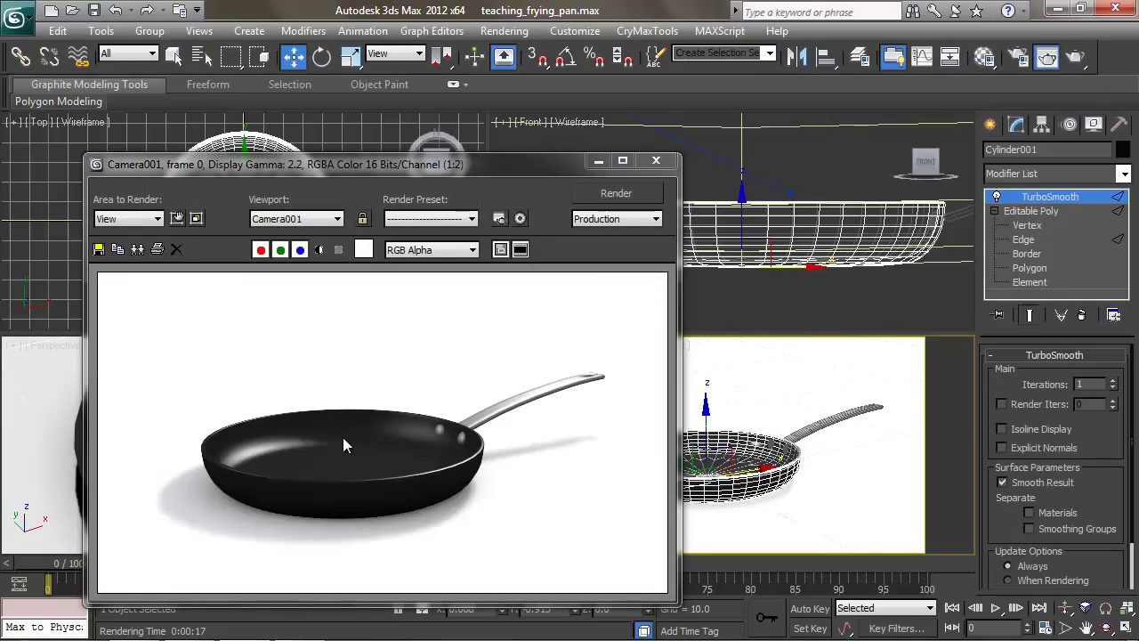
- Zoom into the Camera001 render to examine the pan's rim and inner floor, and close the render
drag(397, 164, 456, 121)
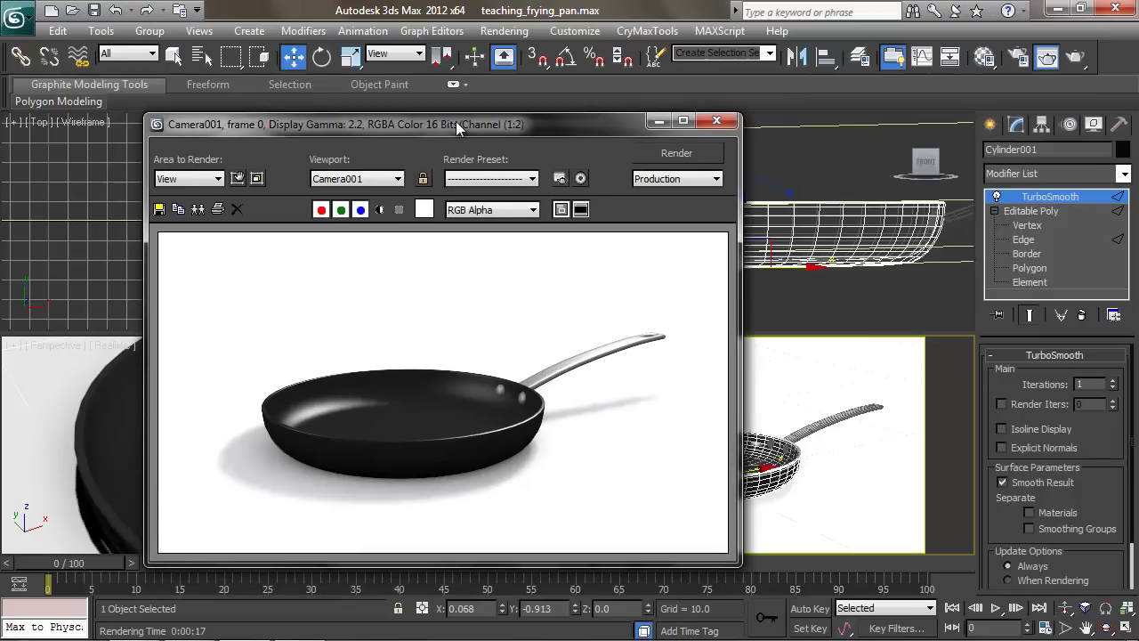
scroll(420, 404, up, 1)
scroll(420, 404, up, 1)
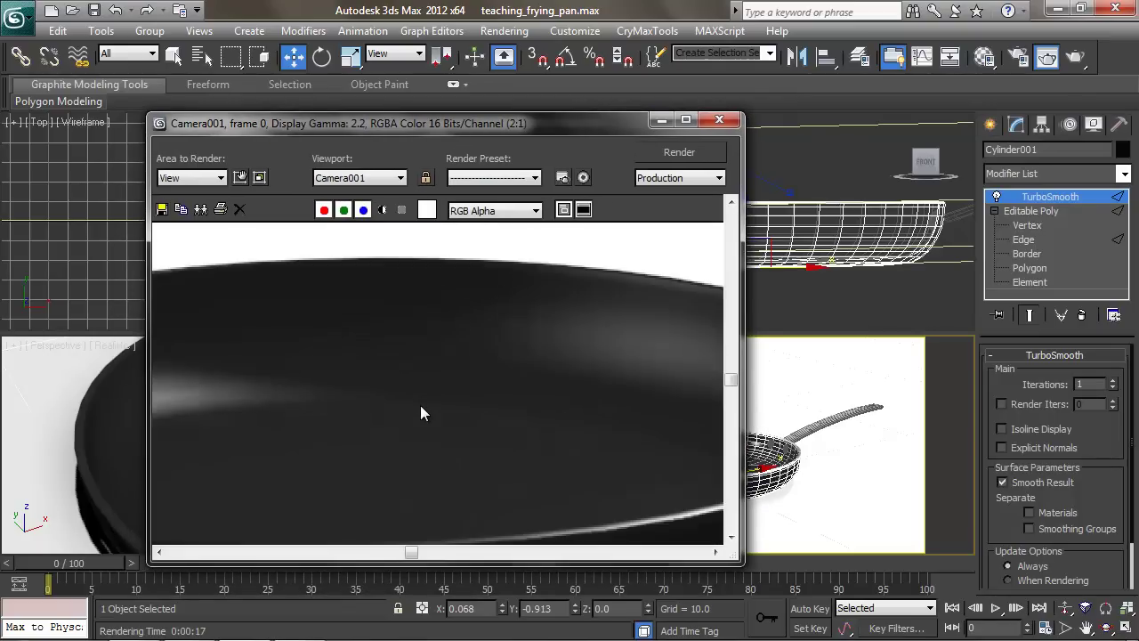
middle_drag(323, 409, 395, 366)
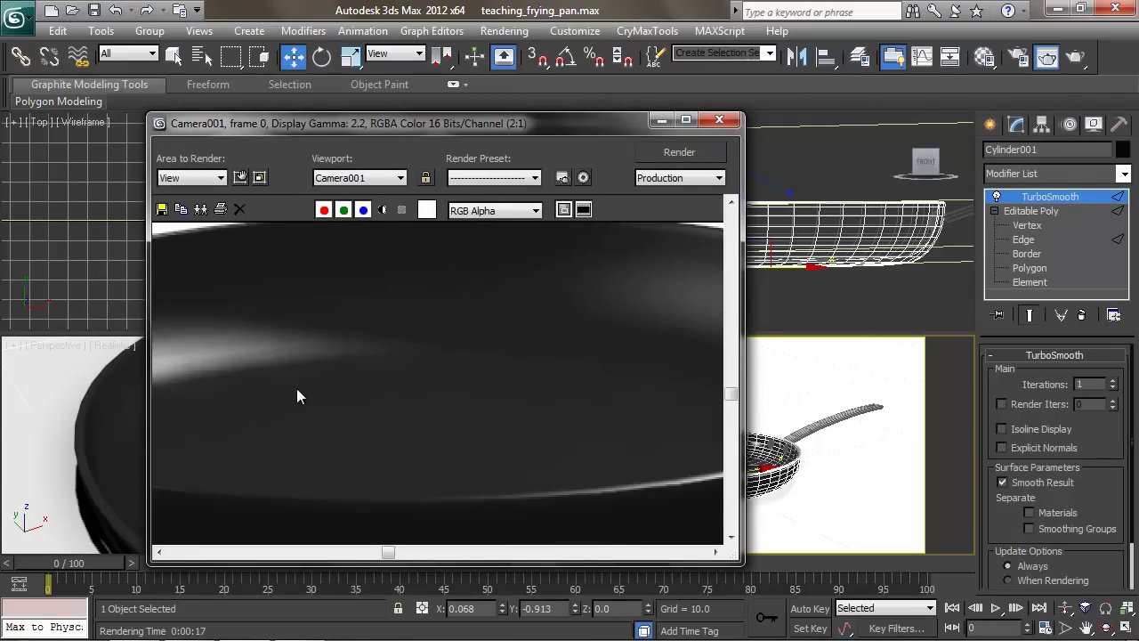
click(719, 119)
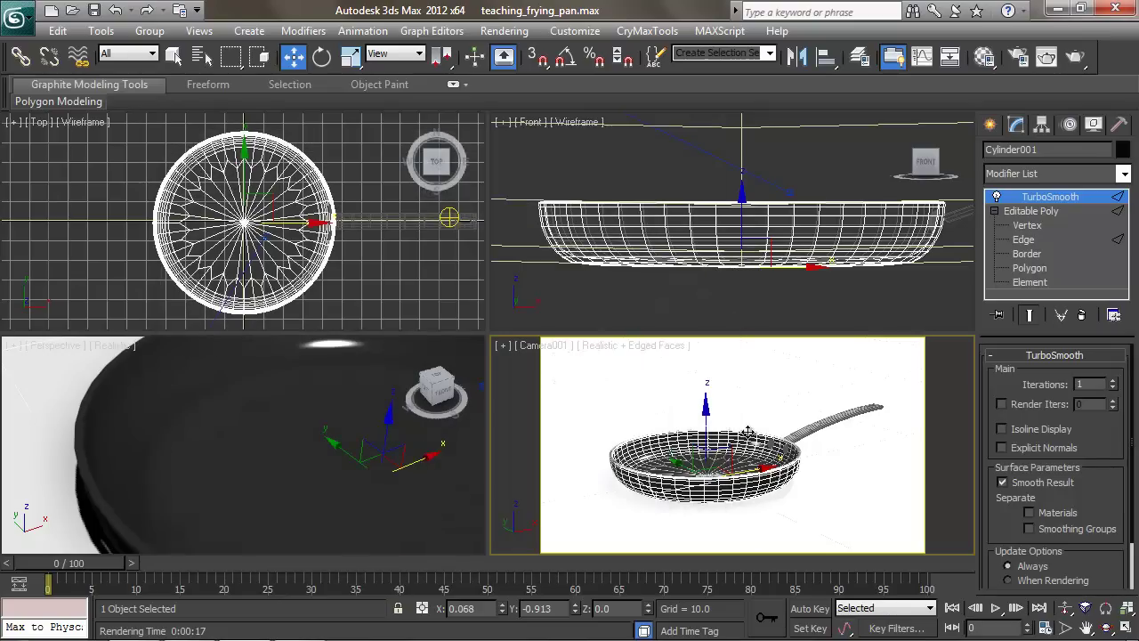
- Show edged faces in the perspective view and select the large polygon forming the pan's inner floor
key(4)
middle_drag(309, 426, 310, 427)
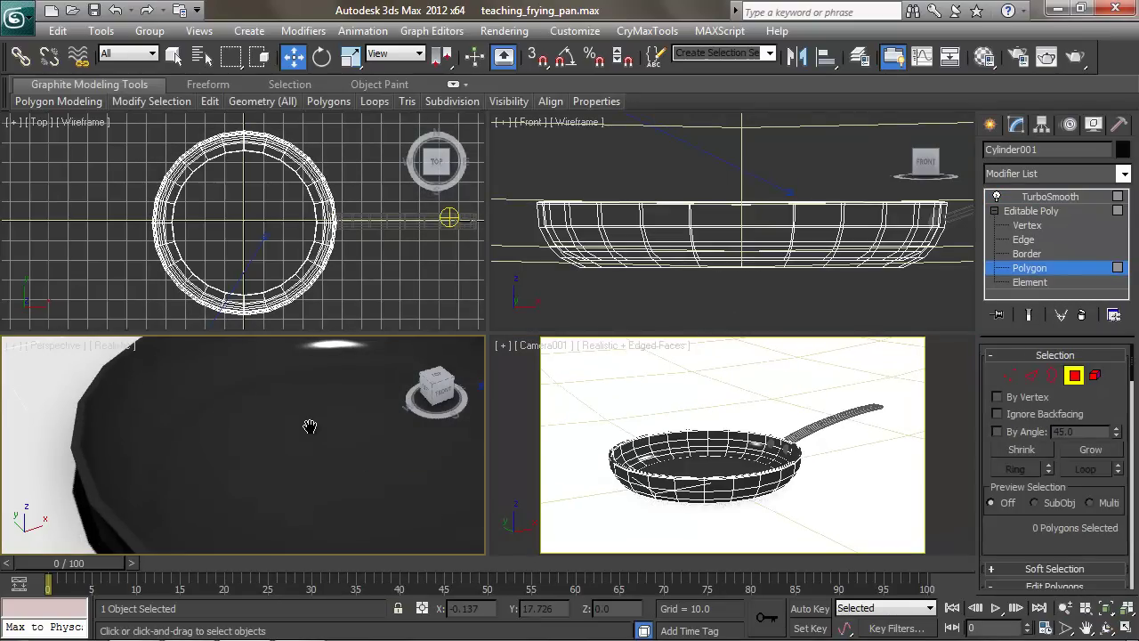
key(F4)
scroll(310, 427, down, 5)
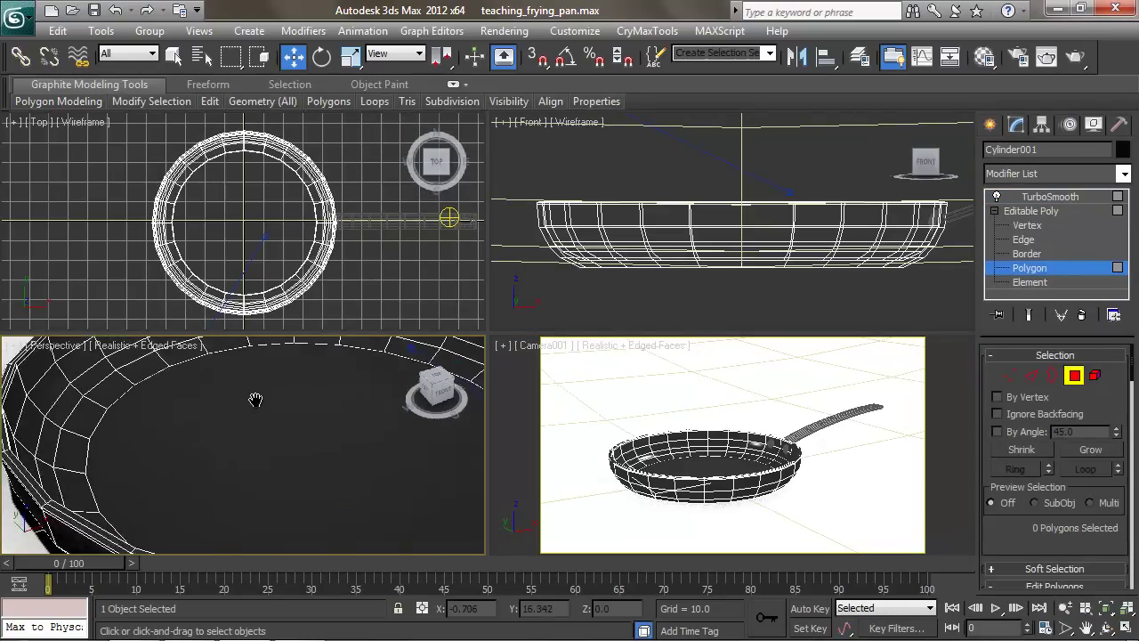
scroll(308, 423, up, 2)
click(294, 425)
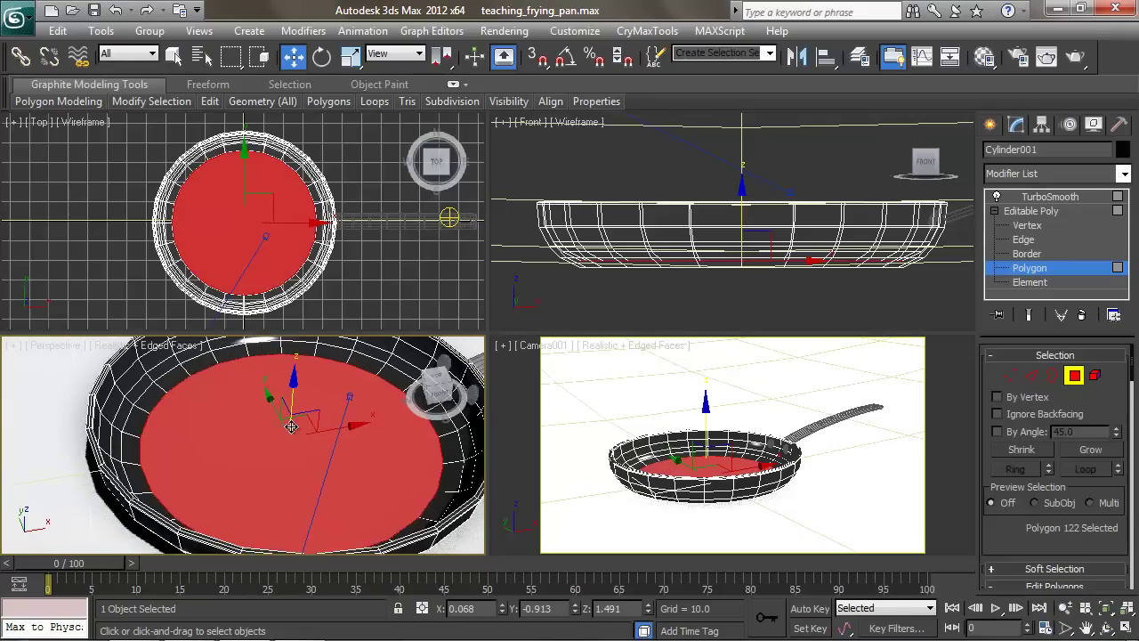
- Inset the pan's inner floor polygon to leave a smaller disc with a wide ring around it
scroll(302, 423, up, 3)
scroll(302, 424, up, 3)
scroll(304, 430, down, 3)
alt+middle_drag(305, 432, 317, 437)
mouse_move(249, 412)
middle_down()
mouse_move(254, 402)
mouse_move(225, 402)
mouse_move(241, 412)
mouse_move(216, 419)
mouse_move(158, 407)
mouse_move(188, 403)
mouse_move(178, 410)
mouse_move(281, 430)
mouse_move(214, 412)
mouse_move(264, 429)
mouse_move(241, 392)
middle_up()
scroll(222, 401, down, 3)
scroll(229, 415, up, 6)
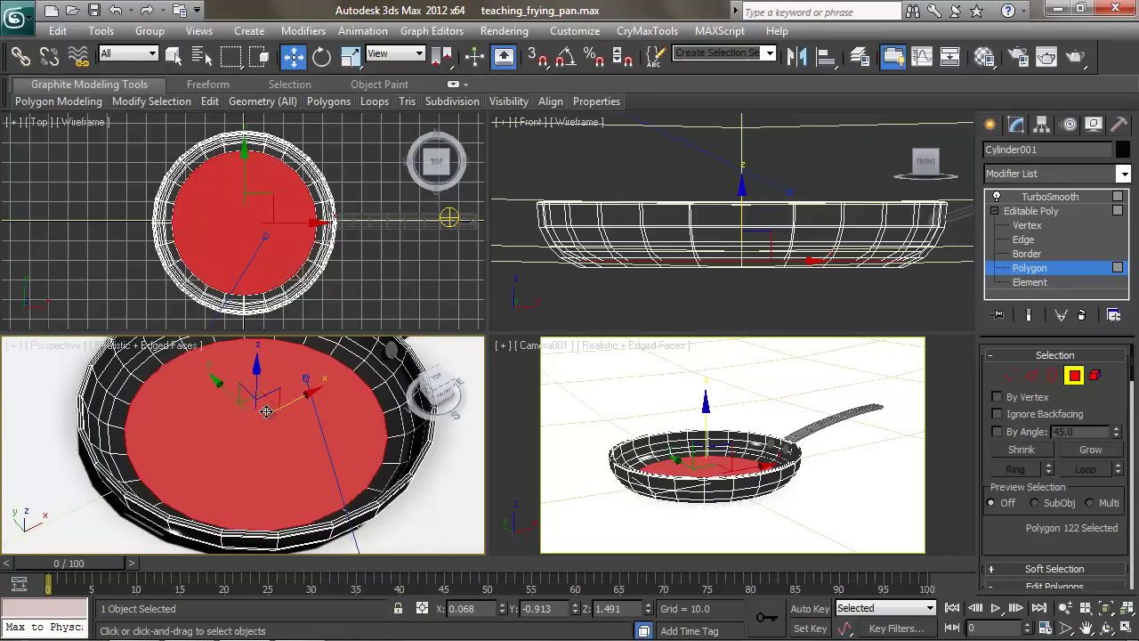
scroll(254, 405, up, 3)
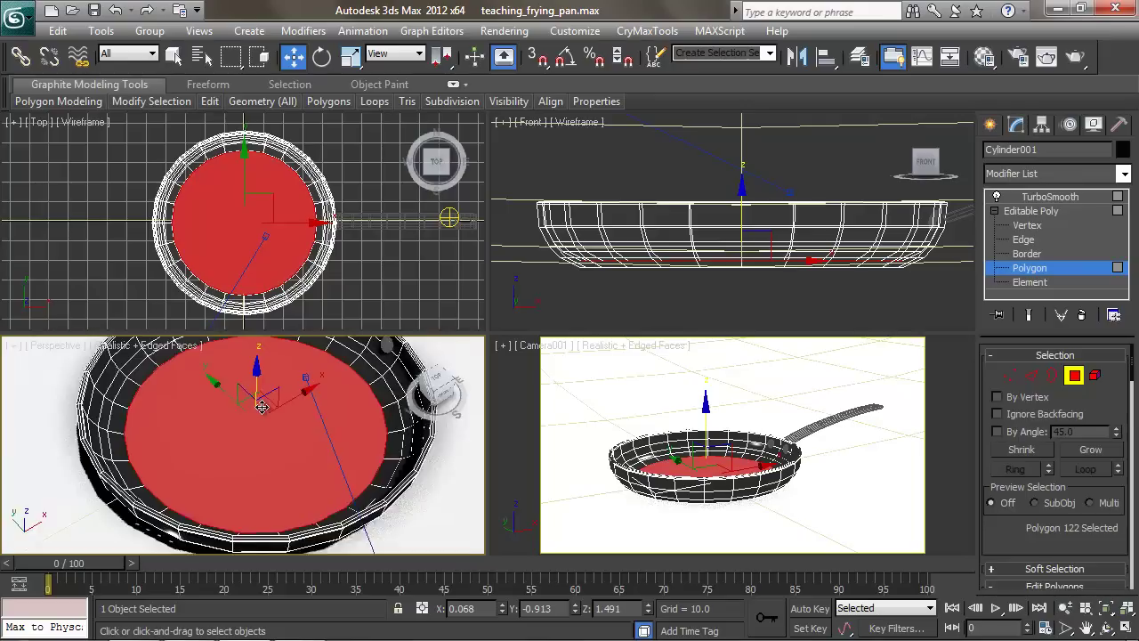
scroll(1099, 537, down, 1)
scroll(1099, 537, down, 5)
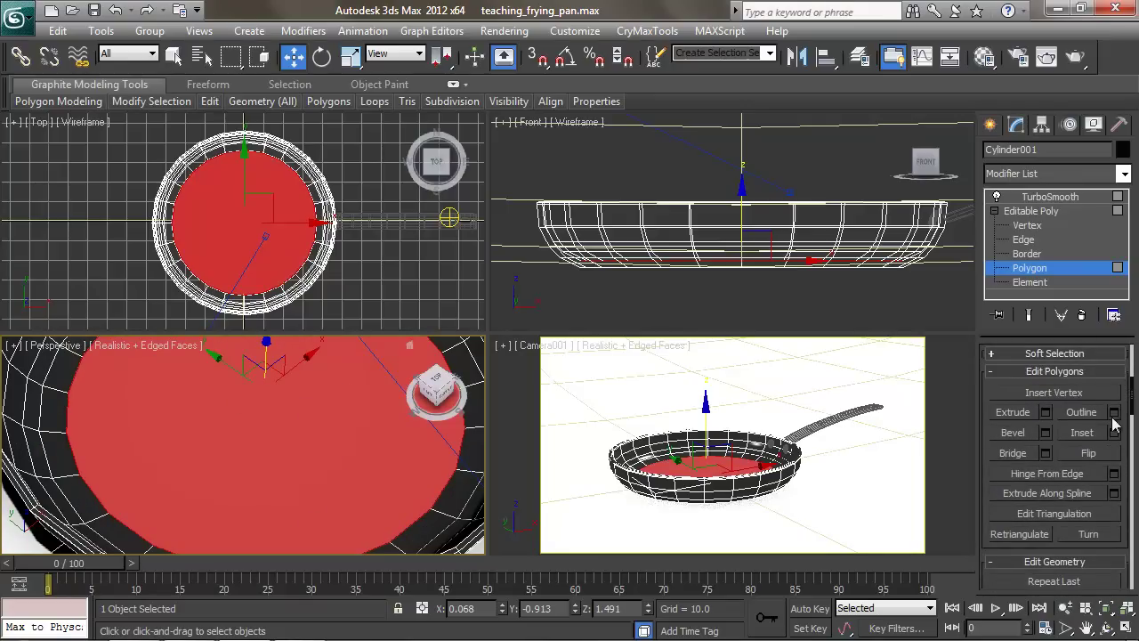
click(1082, 432)
drag(289, 393, 286, 365)
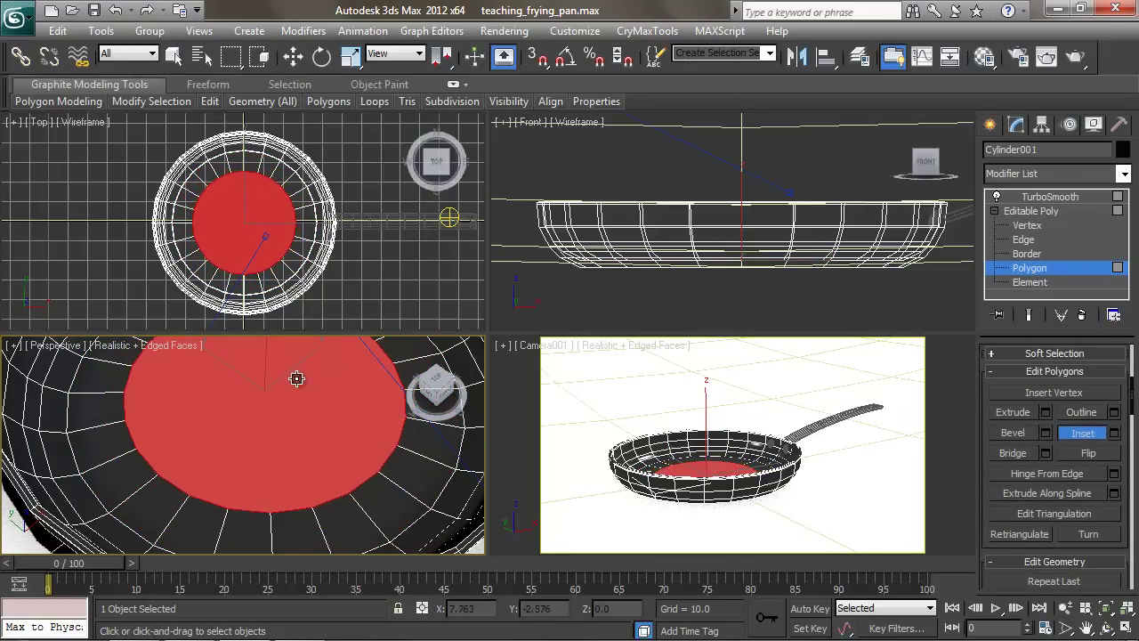
- Render the Camera001 view to check the pan with its inset floor, and close the render
right_click(725, 394)
click(1076, 57)
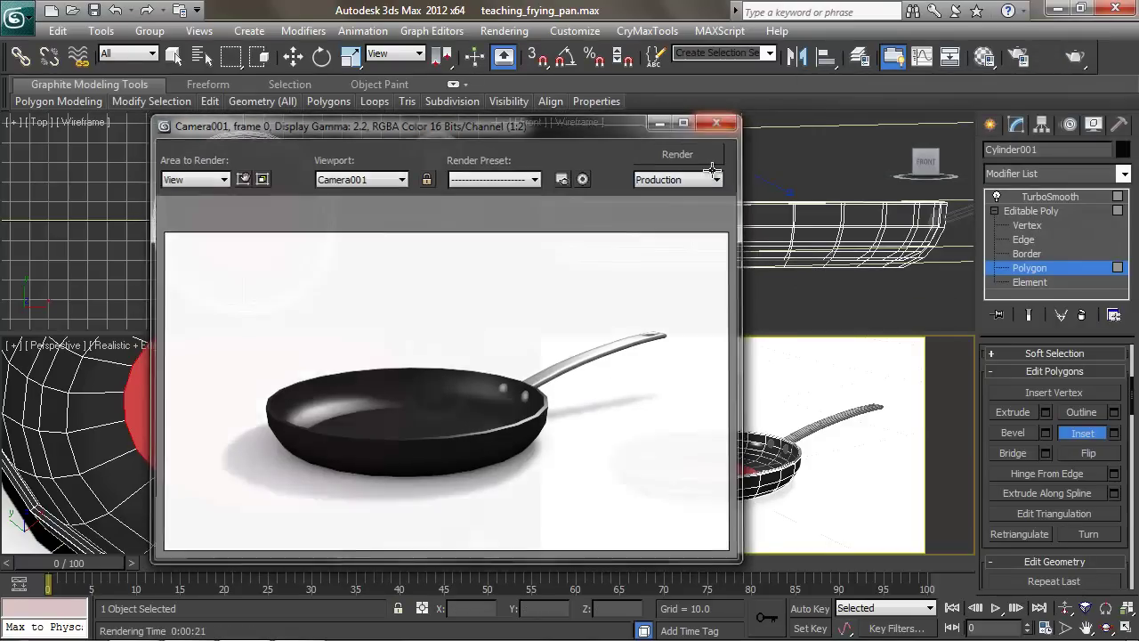
click(719, 121)
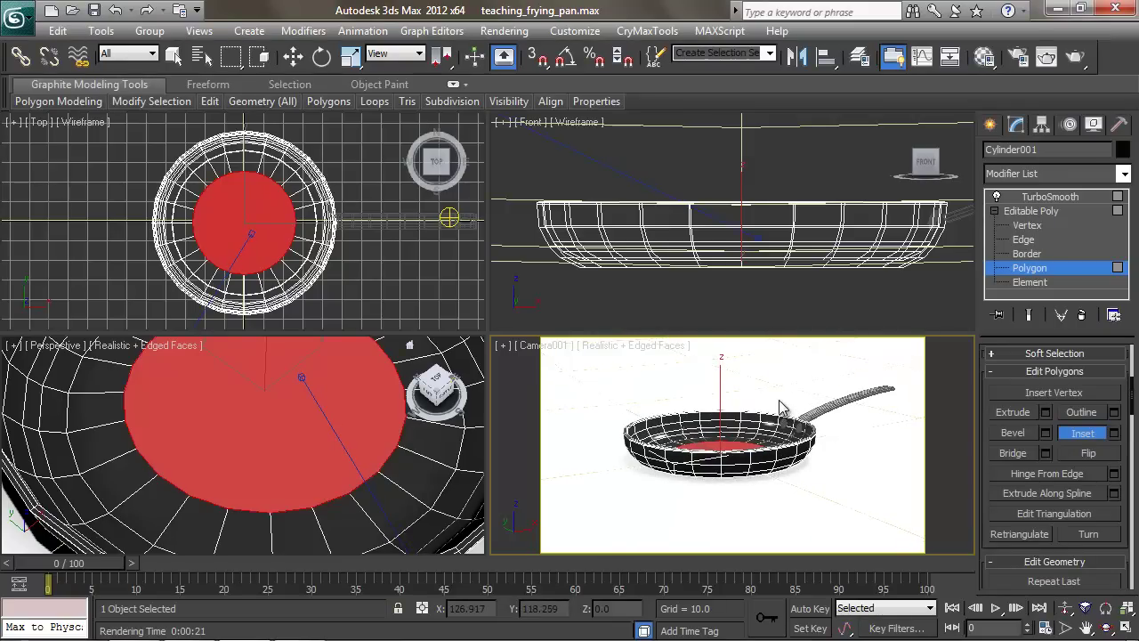
- Return to the pan's TurboSmooth level and inspect the smoothed body in the perspective view
click(1049, 195)
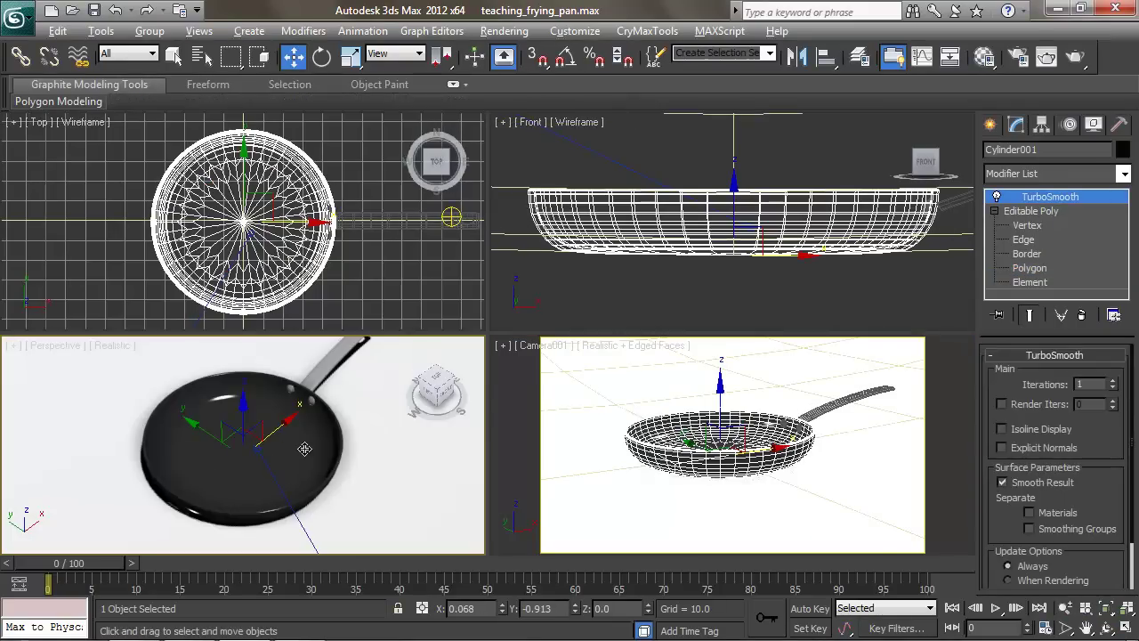
alt+middle_drag(305, 448, 266, 410)
scroll(318, 456, up, 3)
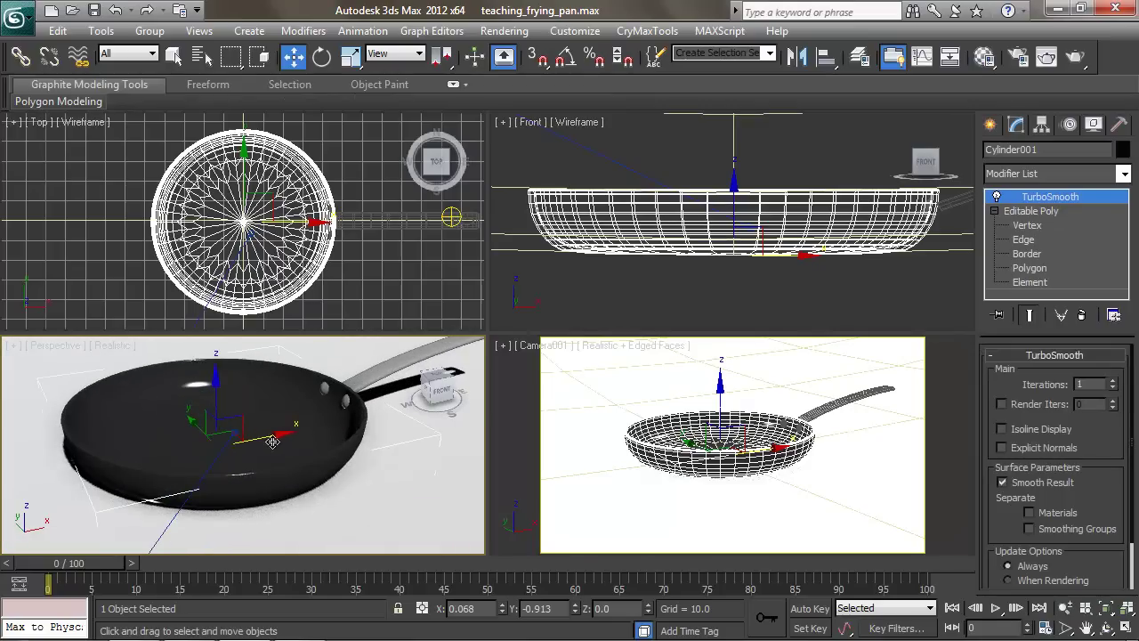
- Assign a Noise map to the Diffuse Color of the 01 - Default material
key(m)
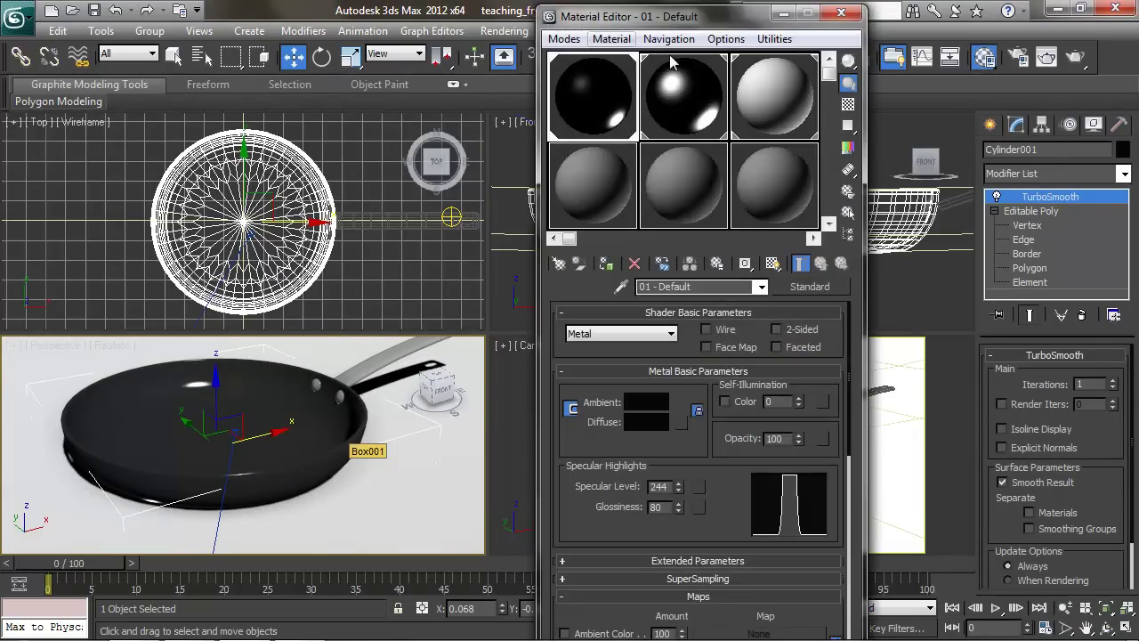
drag(748, 474, 702, 342)
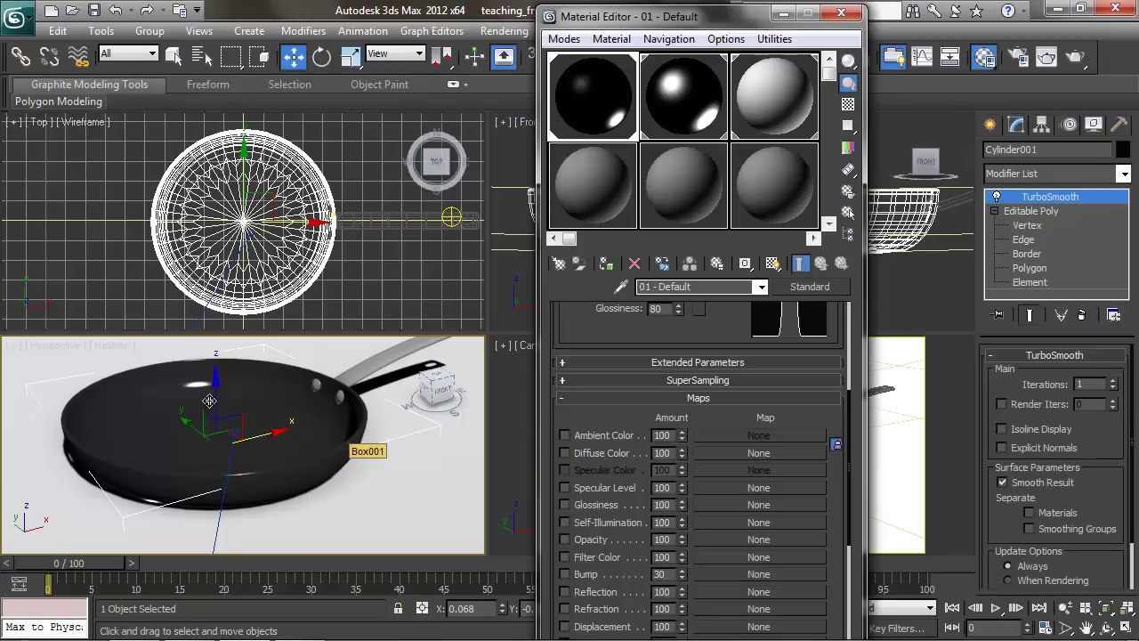
click(564, 452)
drag(613, 330, 629, 444)
click(725, 545)
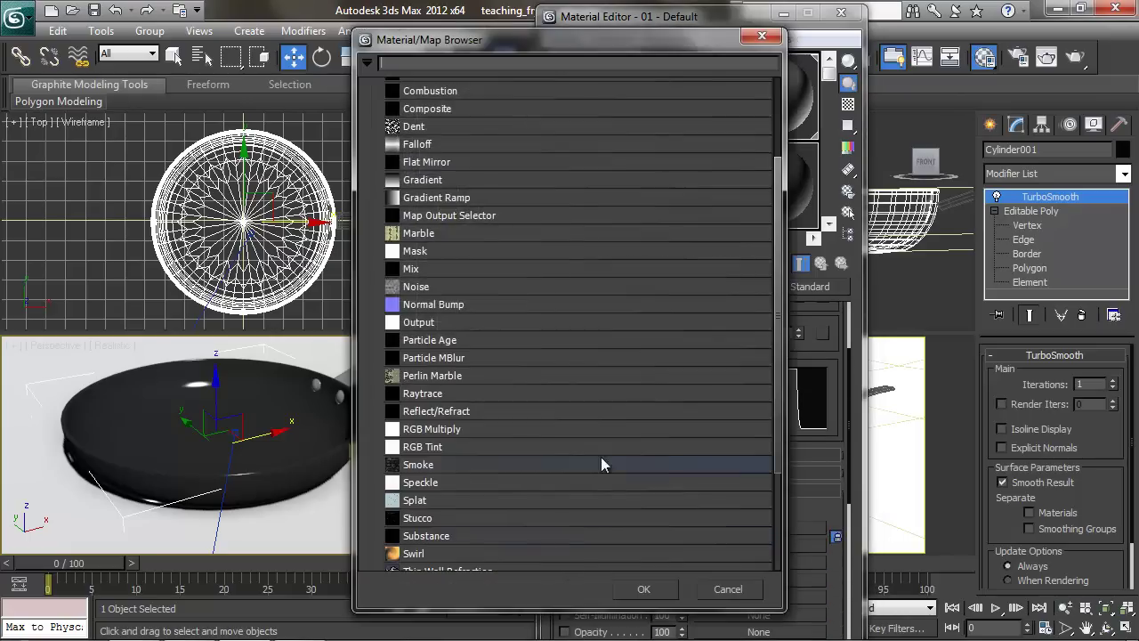
drag(460, 44, 517, 35)
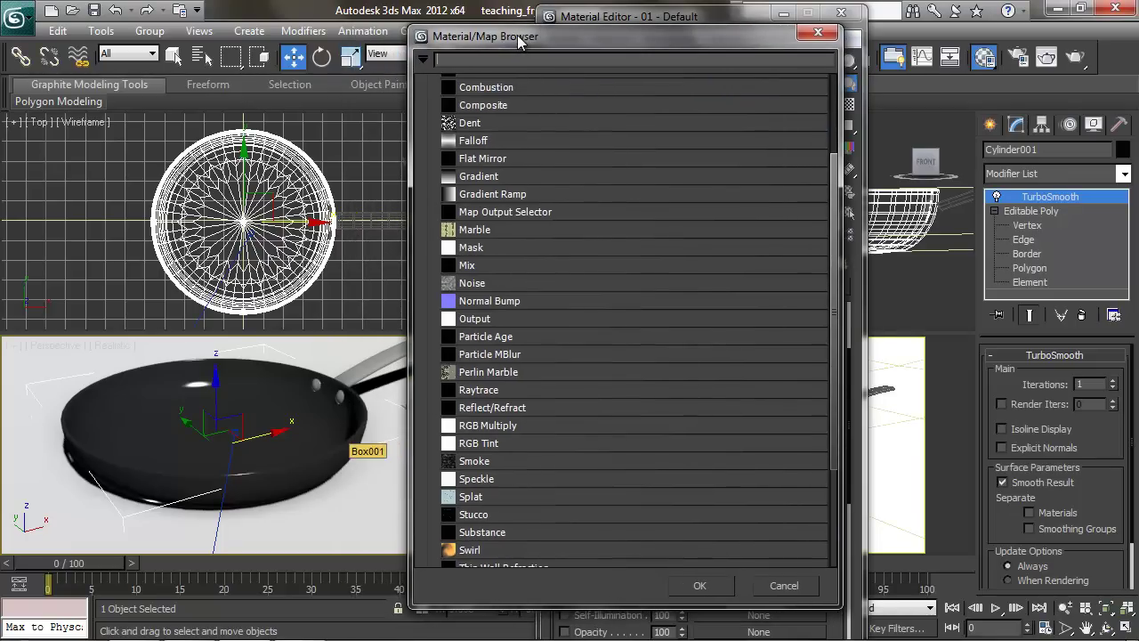
drag(834, 284, 757, 133)
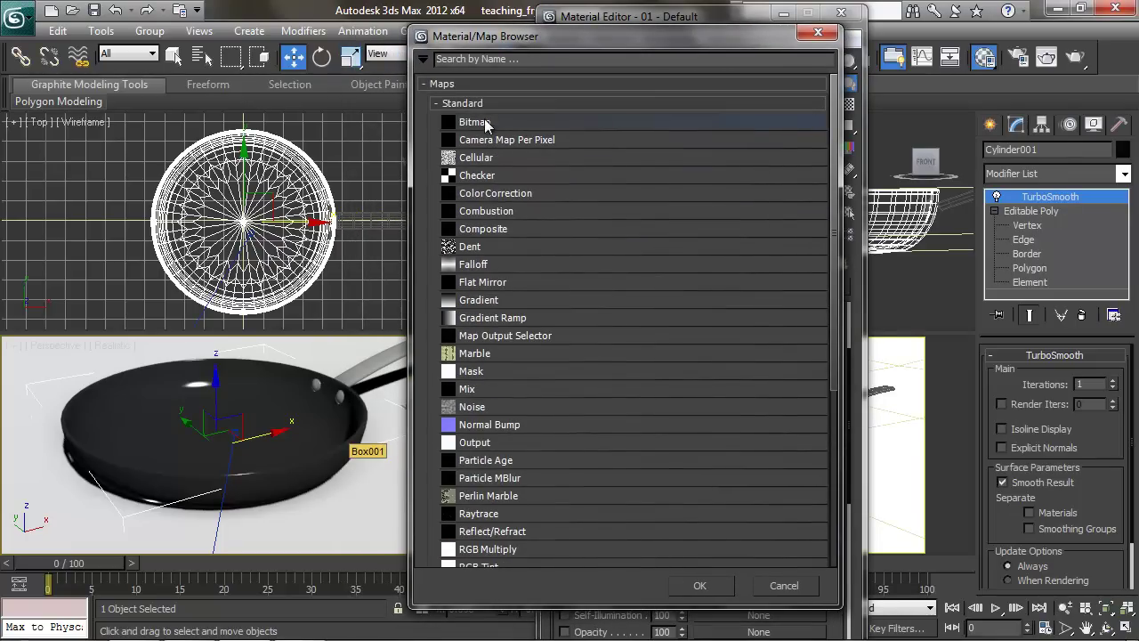
drag(830, 116, 843, 215)
click(474, 233)
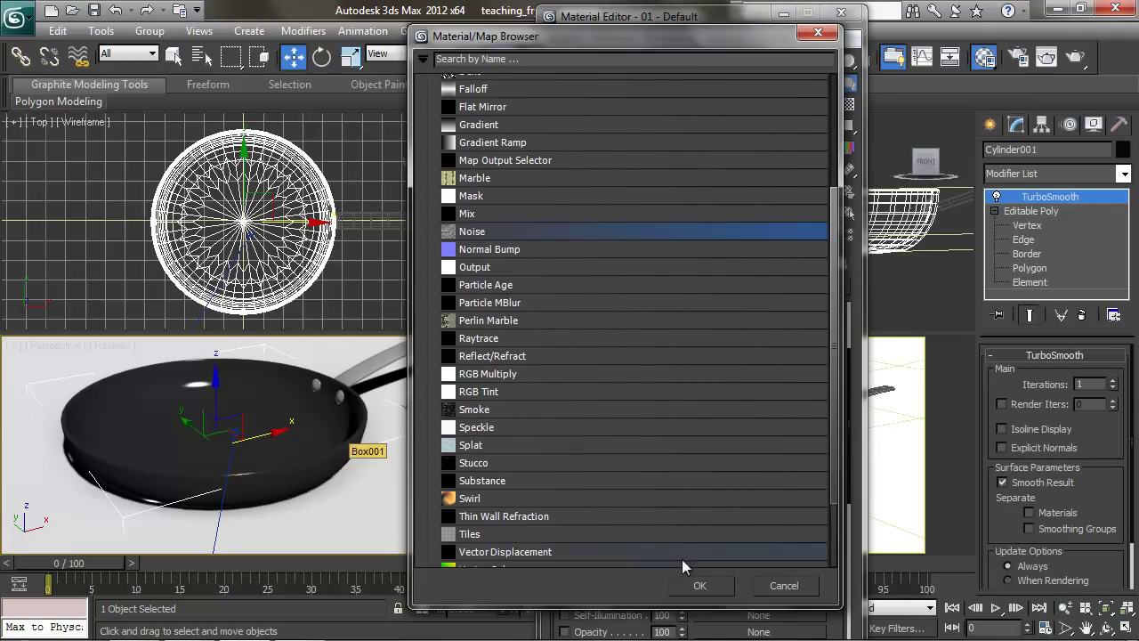
click(693, 585)
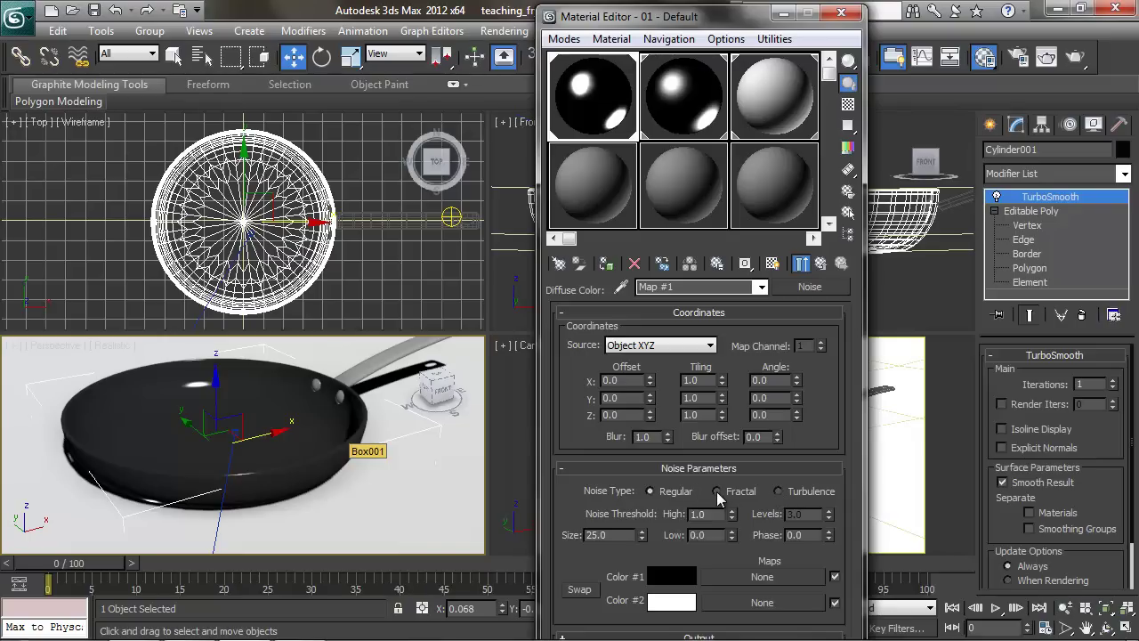
- Set the noise type to Turbulence and its Color #2 to a dark grey of value 17
click(778, 492)
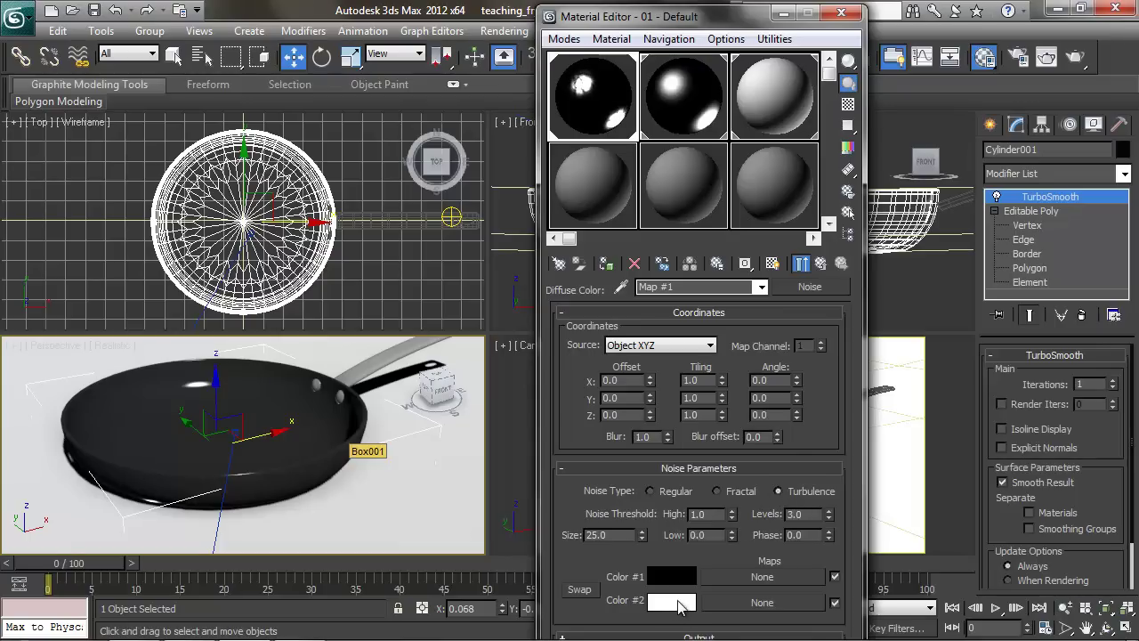
click(674, 608)
drag(507, 329, 503, 207)
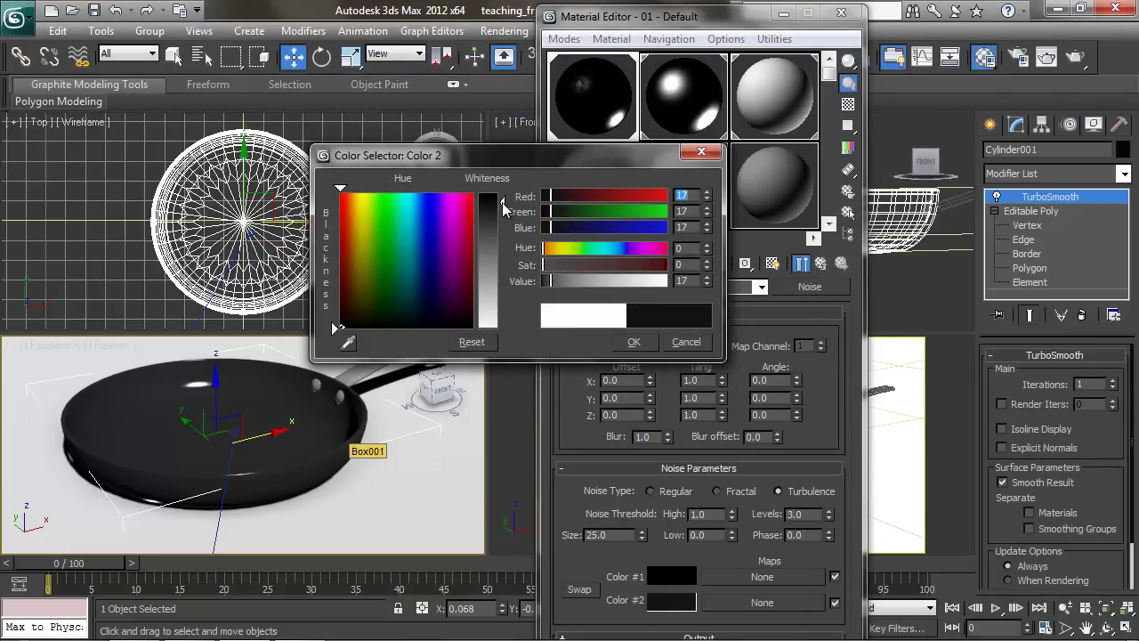
click(634, 342)
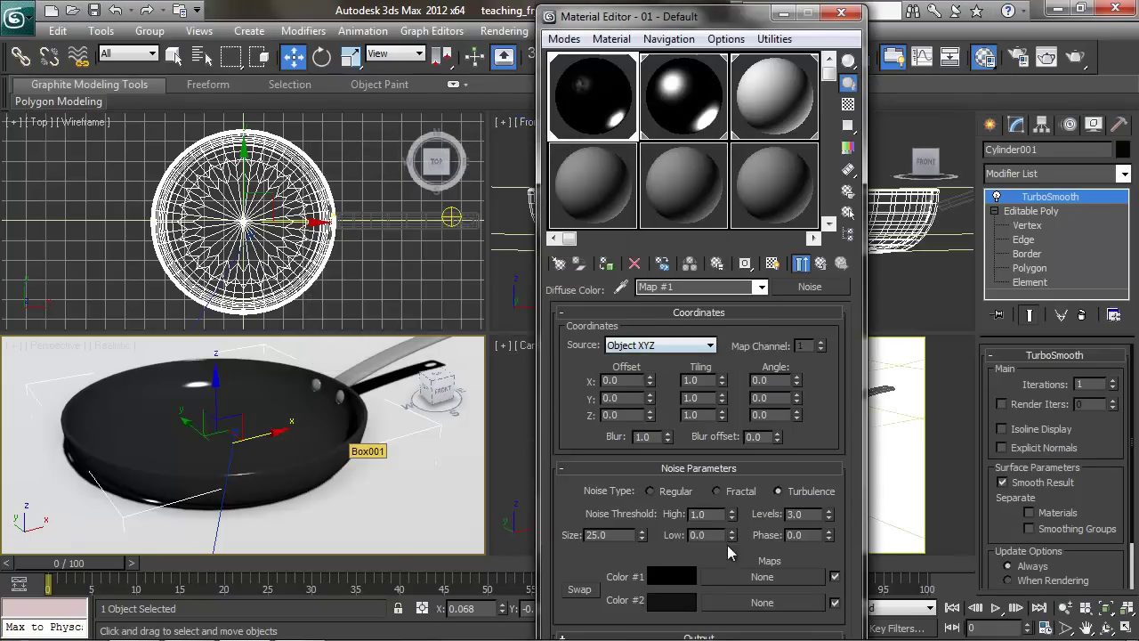
- Move the Material Editor clear of the camera view, render Camera001 to check the noise texture, and close the render
drag(694, 16, 233, 34)
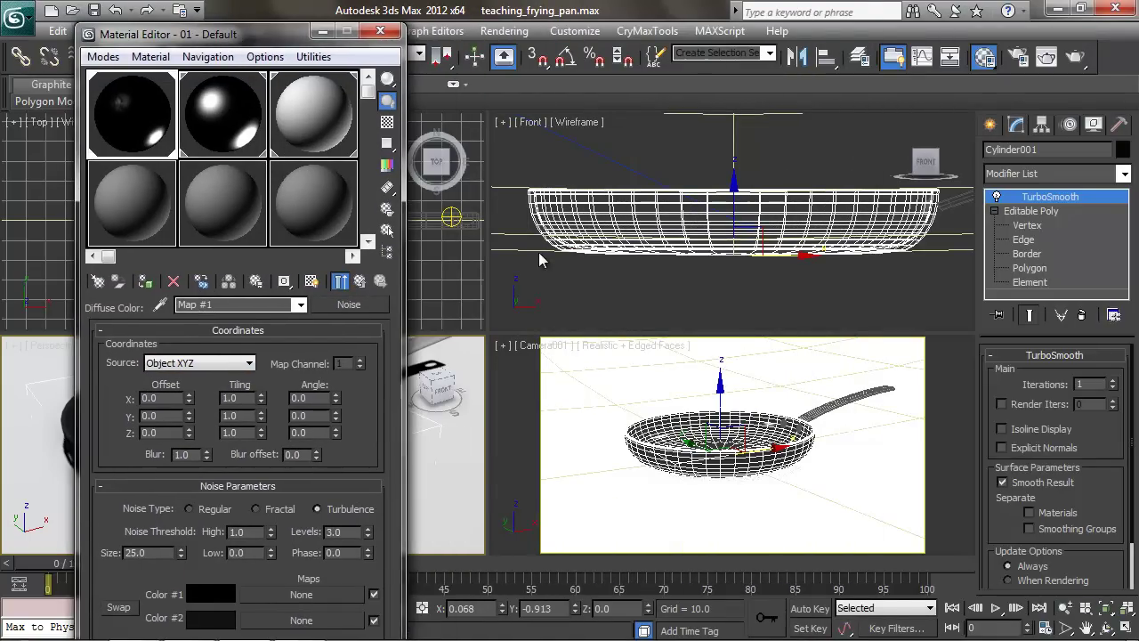
click(719, 374)
click(1078, 57)
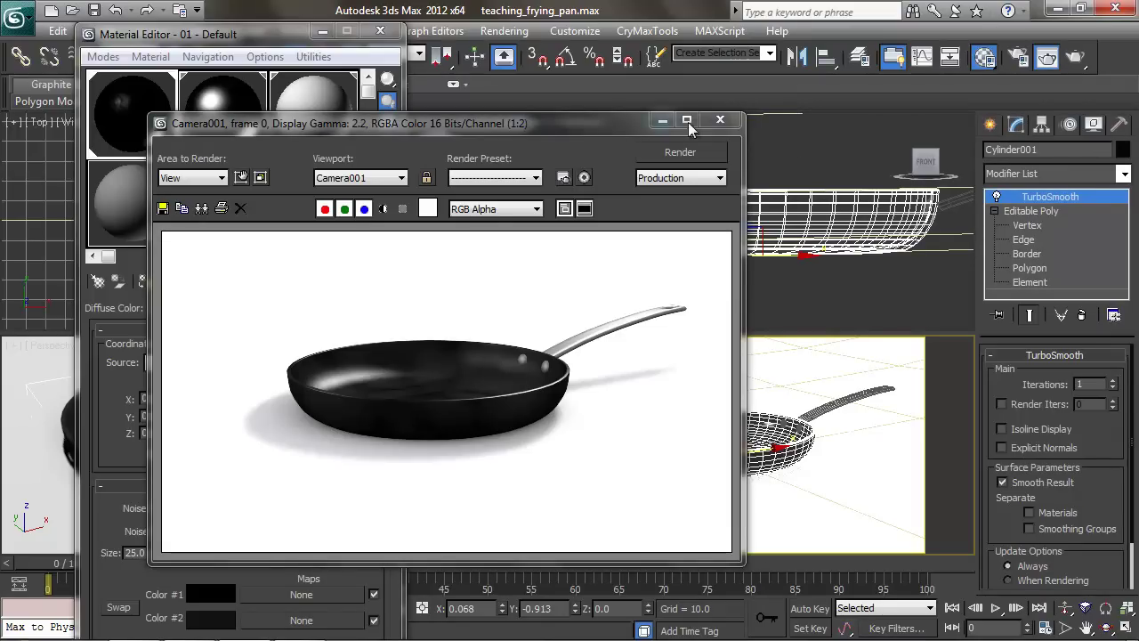
click(720, 119)
- Set the noise size to 1.0 and test-render the Camera001 view, cancelling the render partway
drag(164, 553, 119, 551)
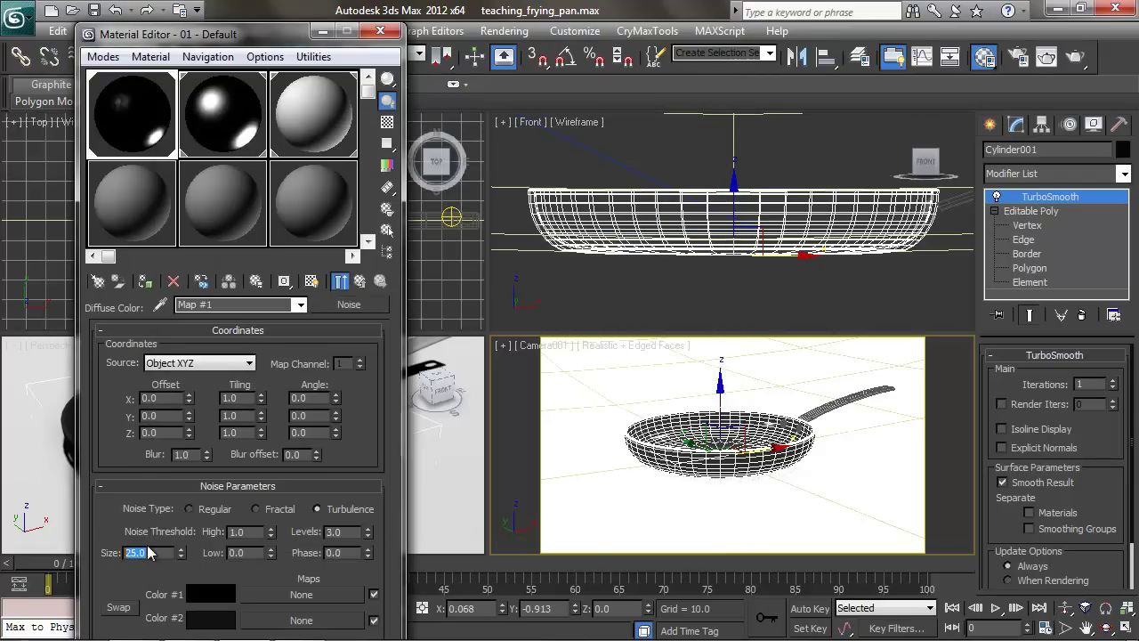
text(1)
key(Return)
key(shift+q)
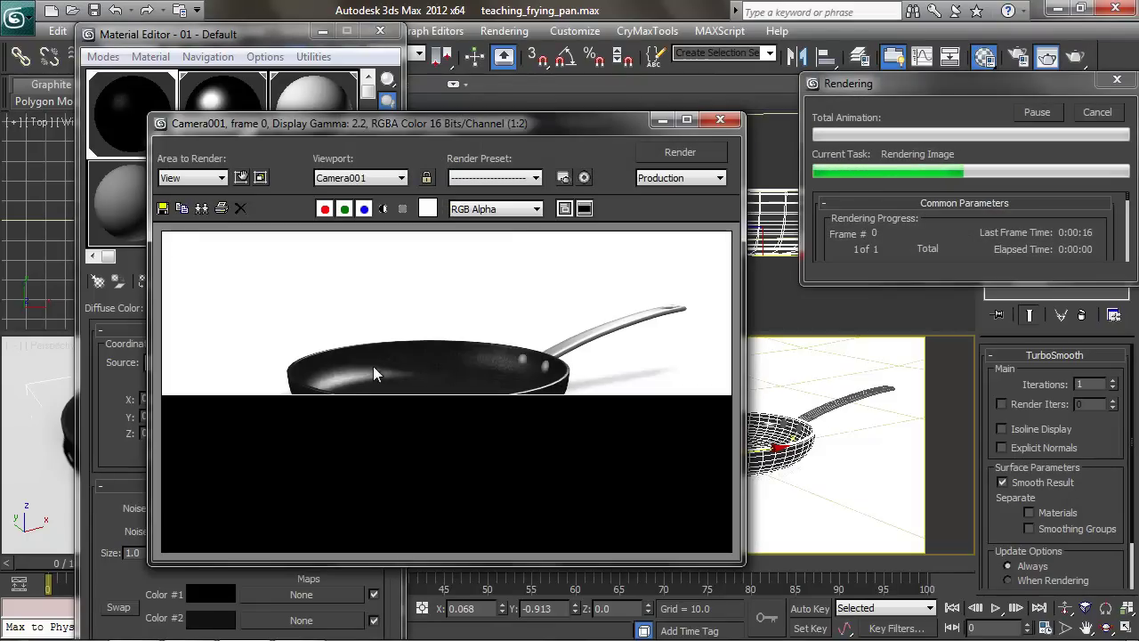
click(1098, 114)
click(721, 120)
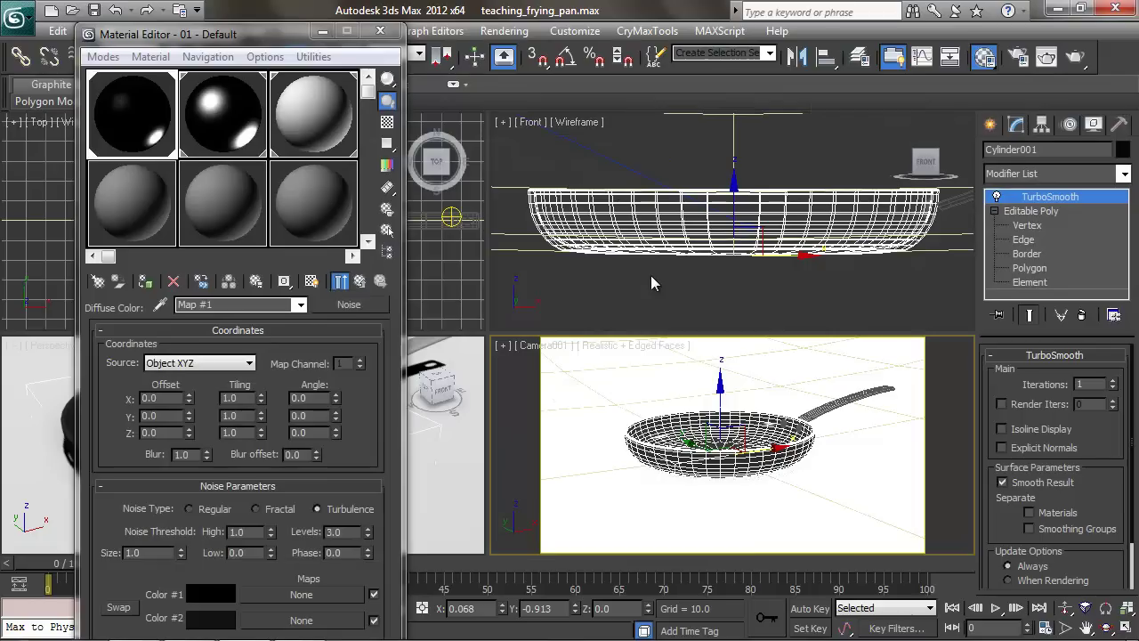
- Darken the noise map's Color #2 to a value of 12 and set the noise size to 0.3
click(222, 616)
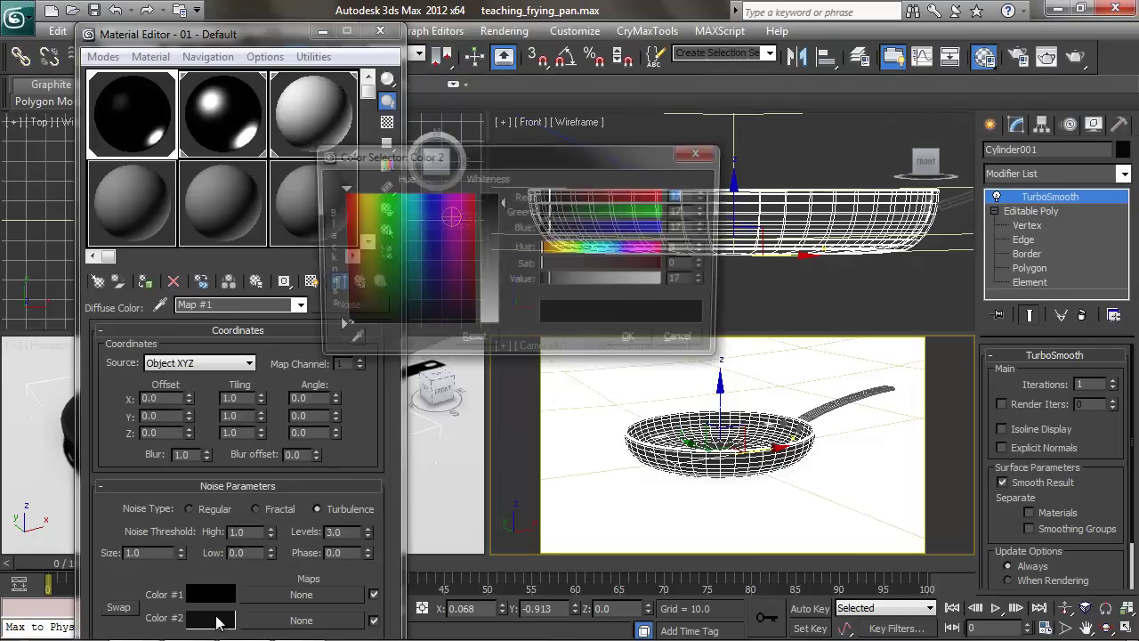
drag(504, 204, 503, 200)
click(632, 341)
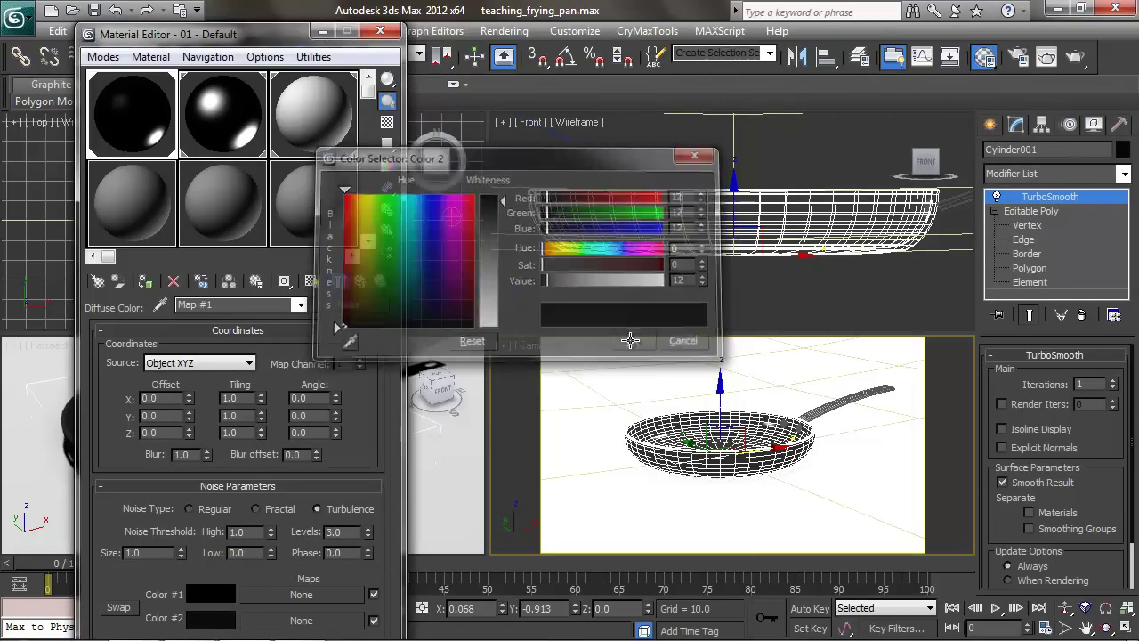
drag(151, 553, 111, 558)
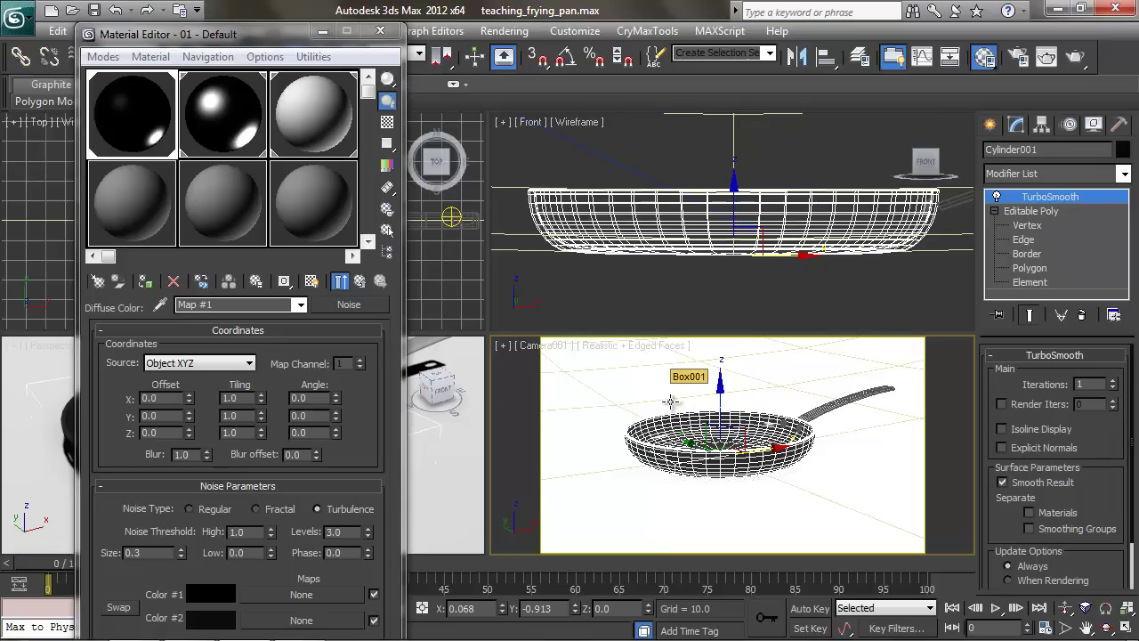
- Open the render settings, lock the image aspect ratio and set the output width to 500
click(1020, 60)
drag(298, 70, 511, 70)
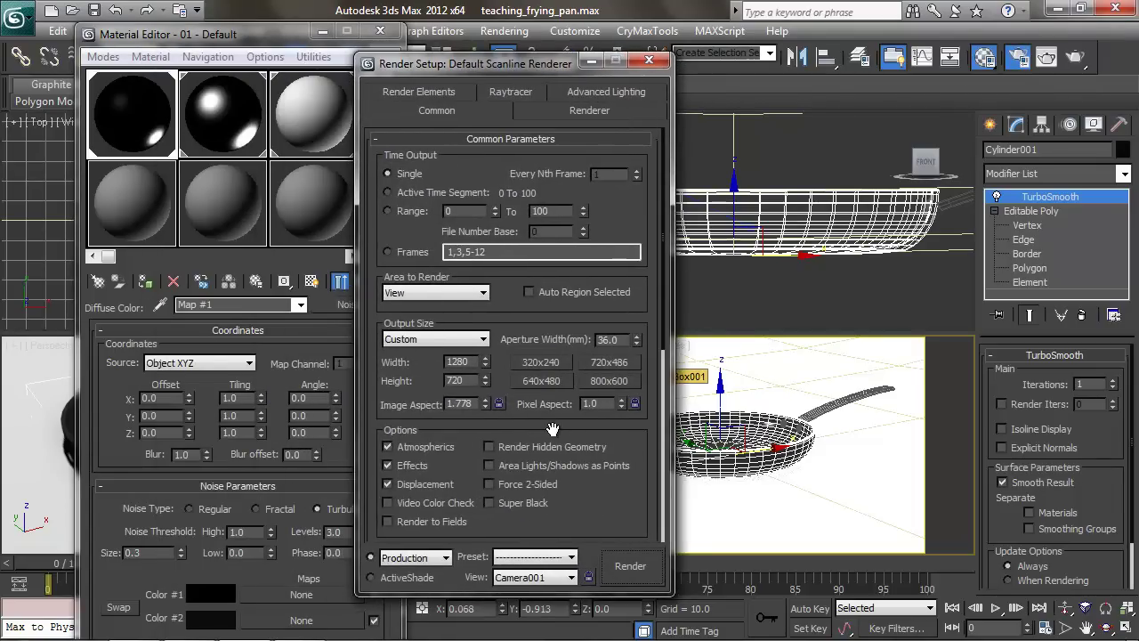
click(498, 403)
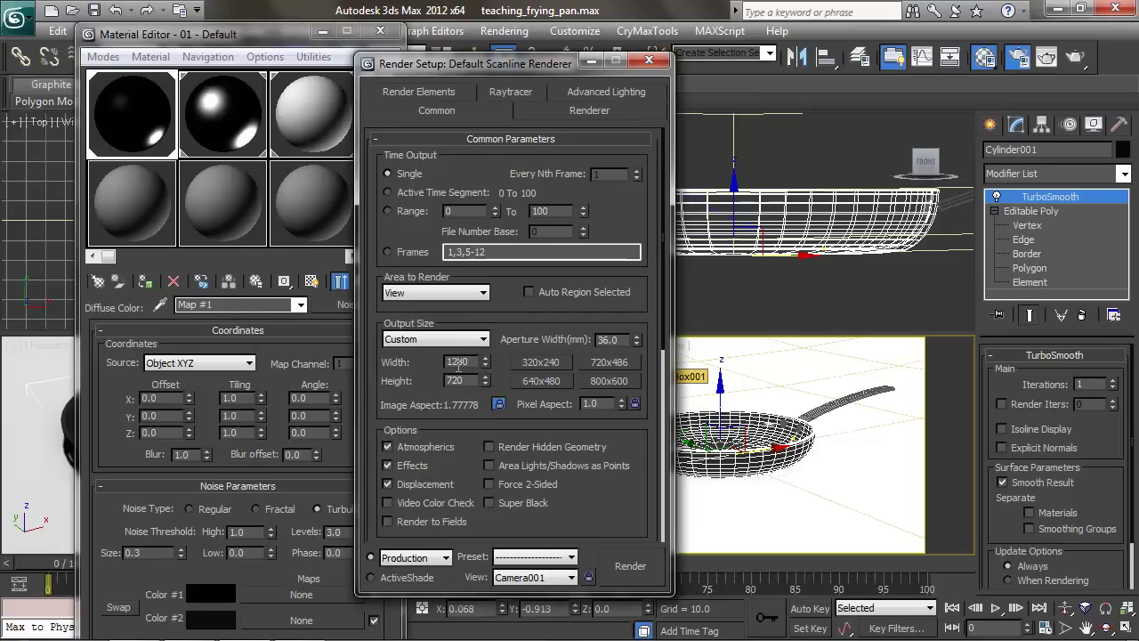
drag(471, 362, 435, 366)
key(Return)
drag(476, 69, 411, 73)
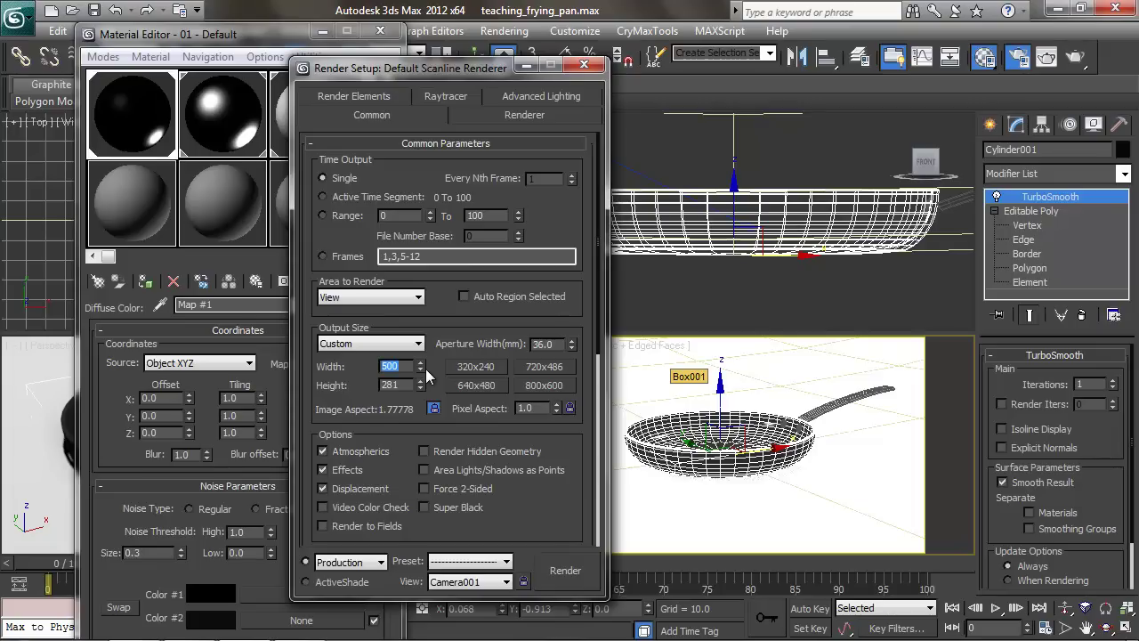
- Set the output width back to 1280, close the render settings and render the Camera001 view
key(Return)
drag(436, 73, 390, 73)
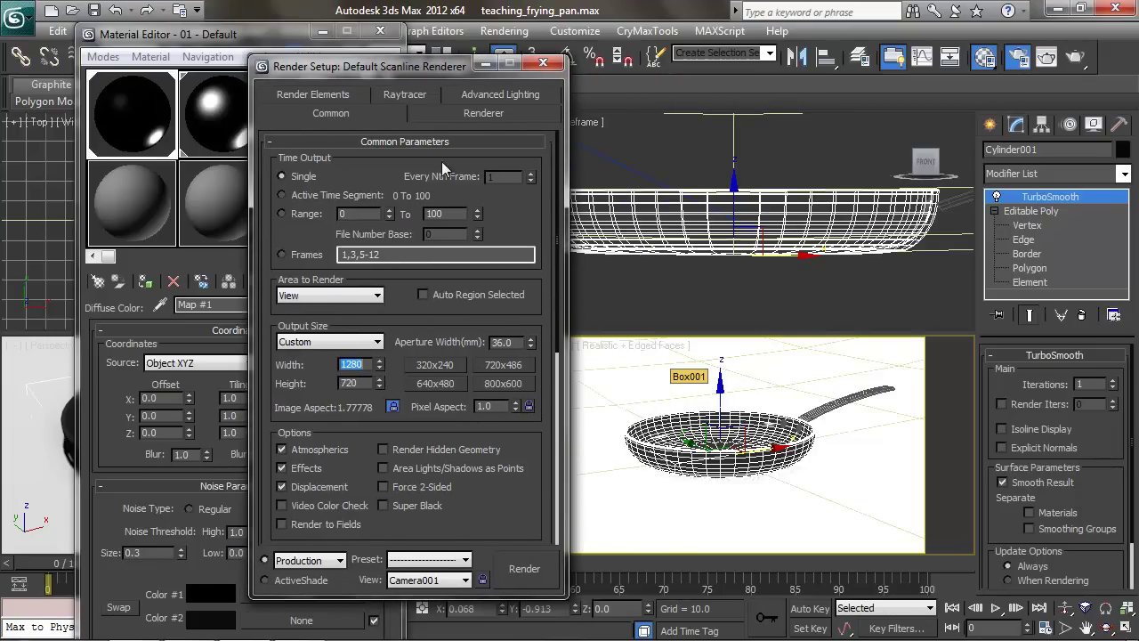
click(531, 66)
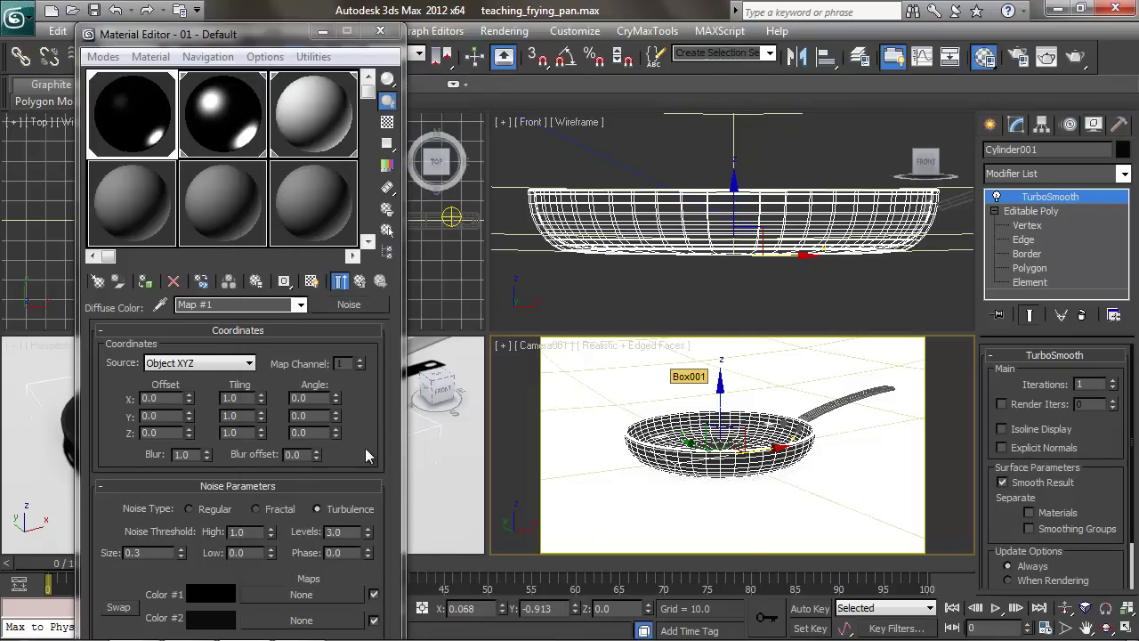
key(shift+q)
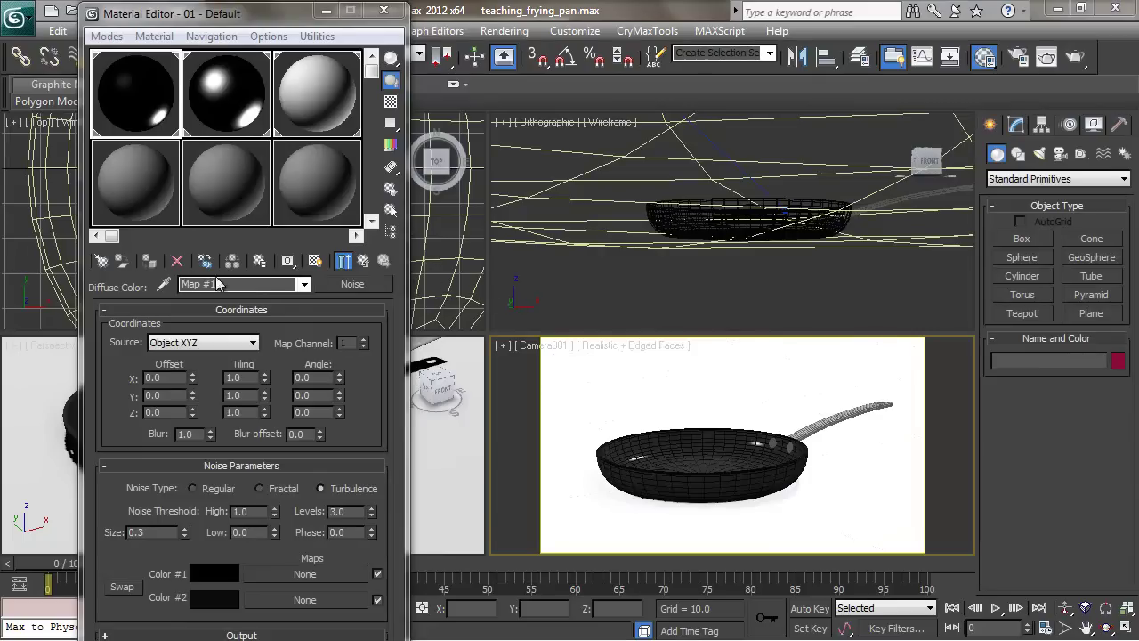
- Select the pan body and switch between the 01 - Default material's maps and its diffuse noise map to review the material levels
click(718, 449)
click(1016, 126)
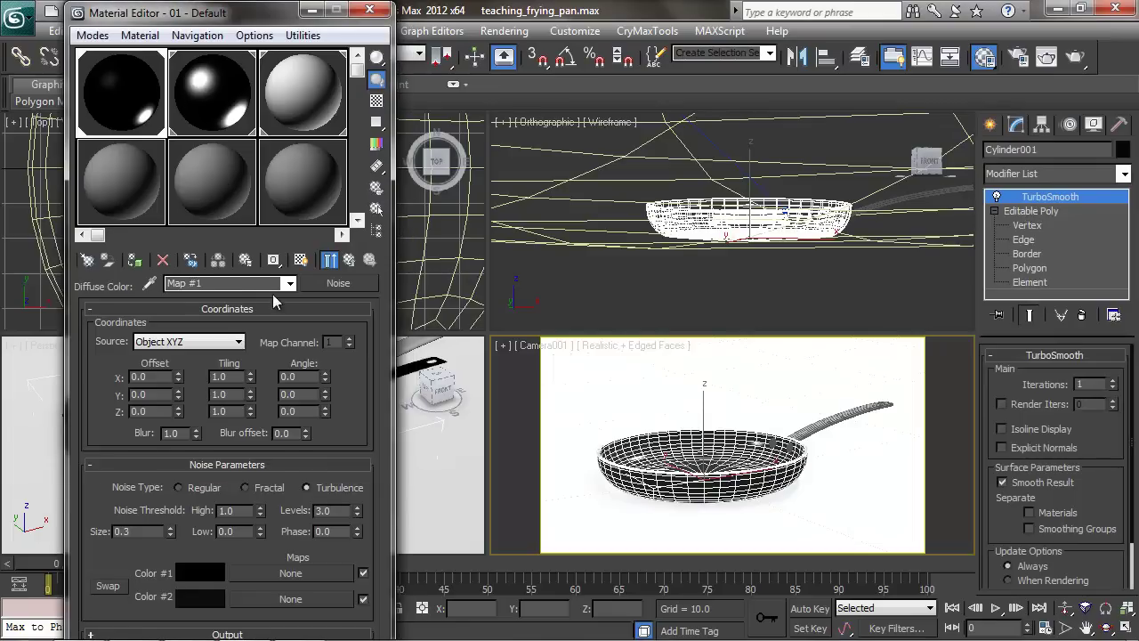
click(280, 283)
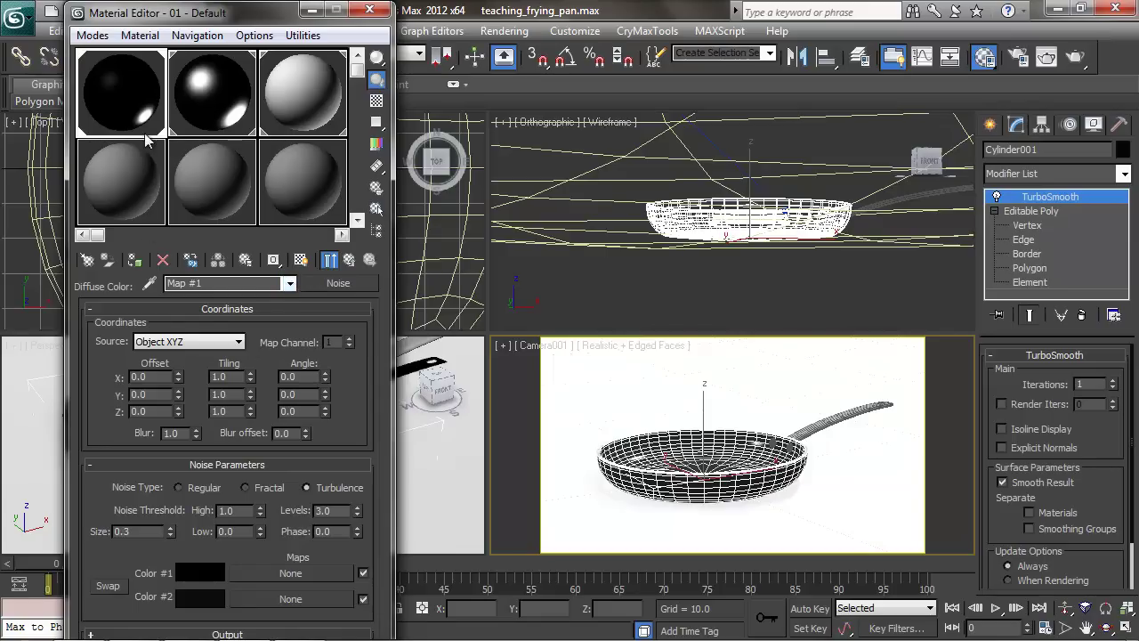
click(353, 258)
mouse_move(251, 394)
mouse_down()
mouse_move(241, 624)
mouse_move(247, 329)
mouse_move(254, 419)
mouse_move(254, 385)
mouse_up()
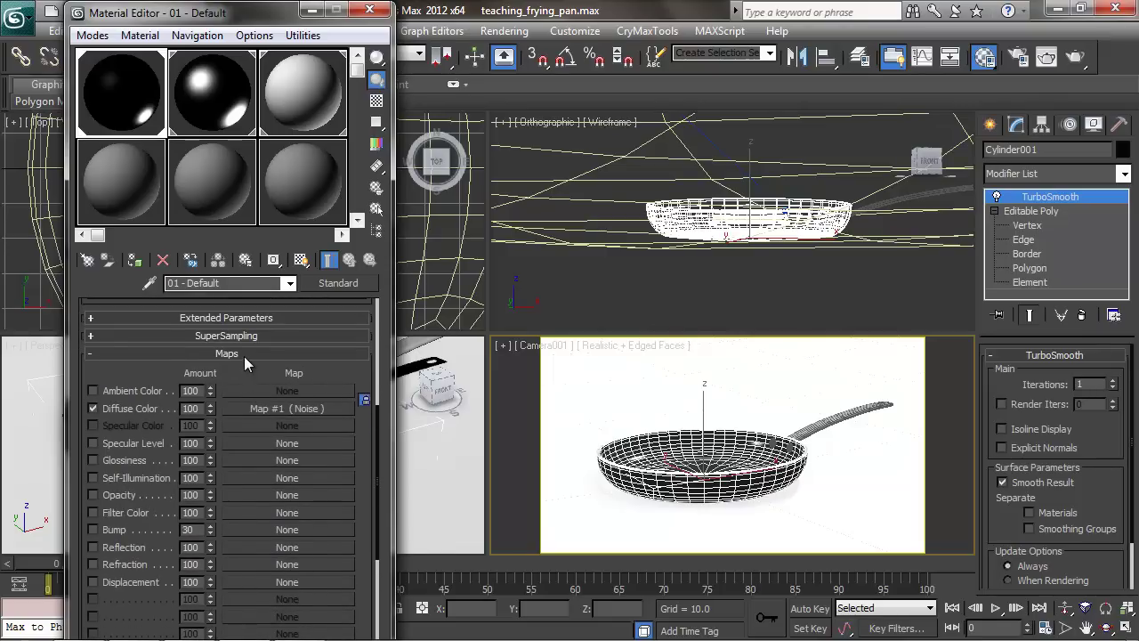
click(250, 407)
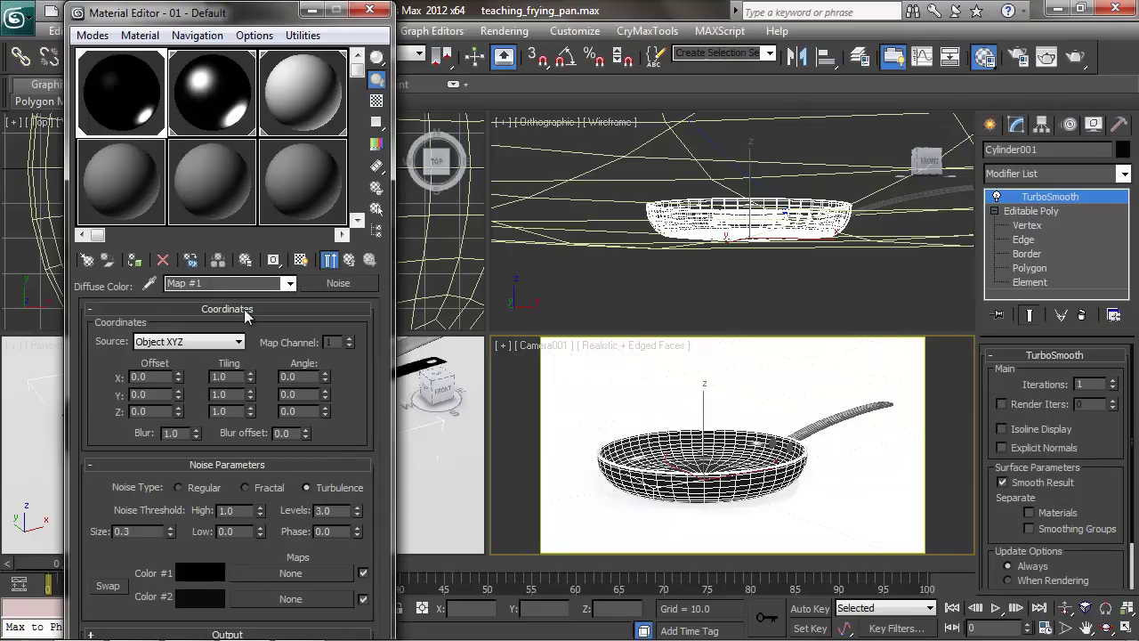
click(290, 283)
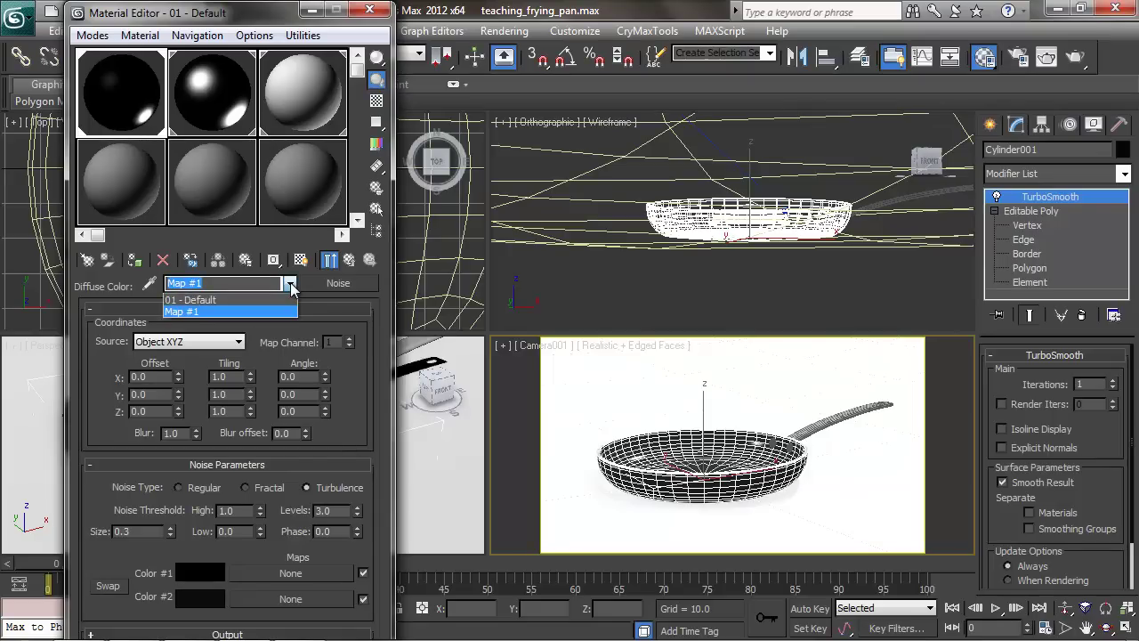
click(184, 299)
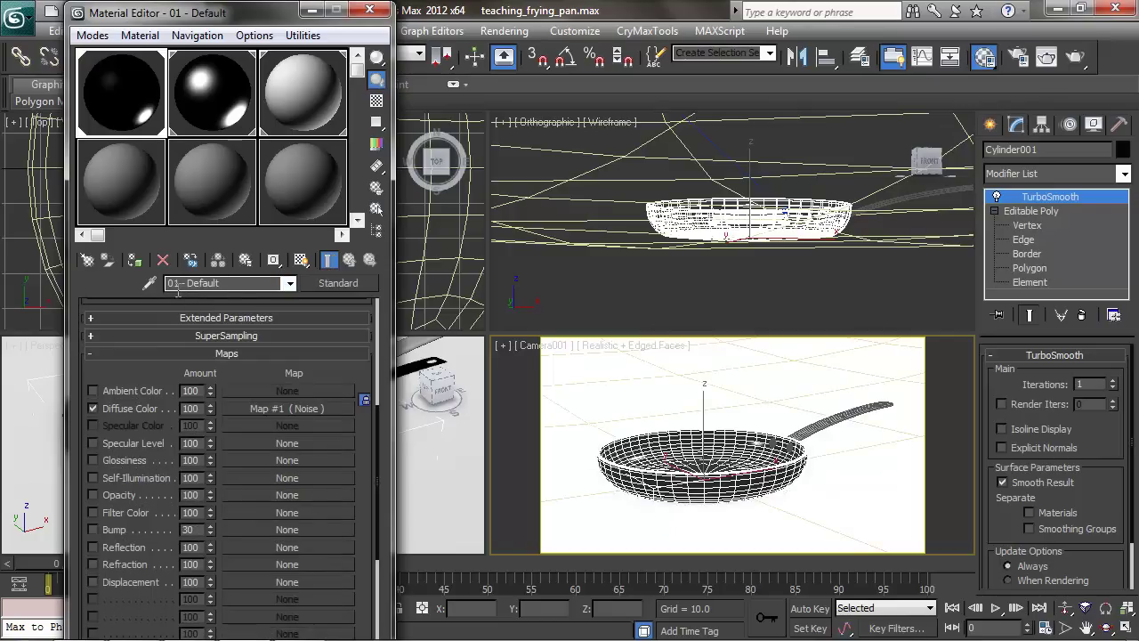
click(283, 283)
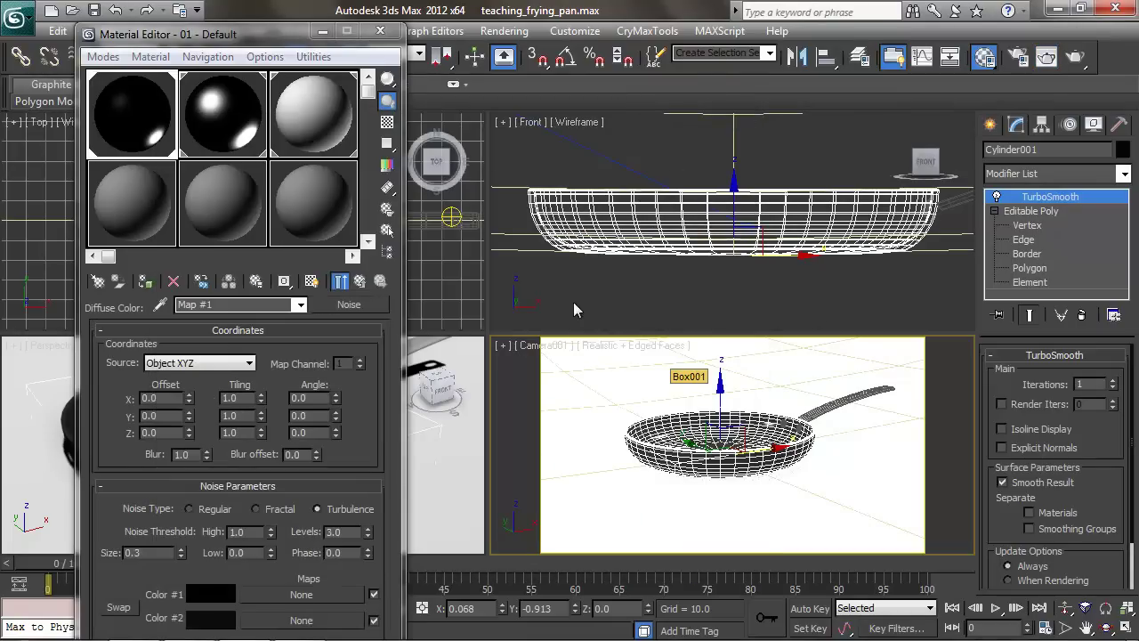
- Close the Material Editor, select Camera001 and set its lens to 60 mm
click(380, 30)
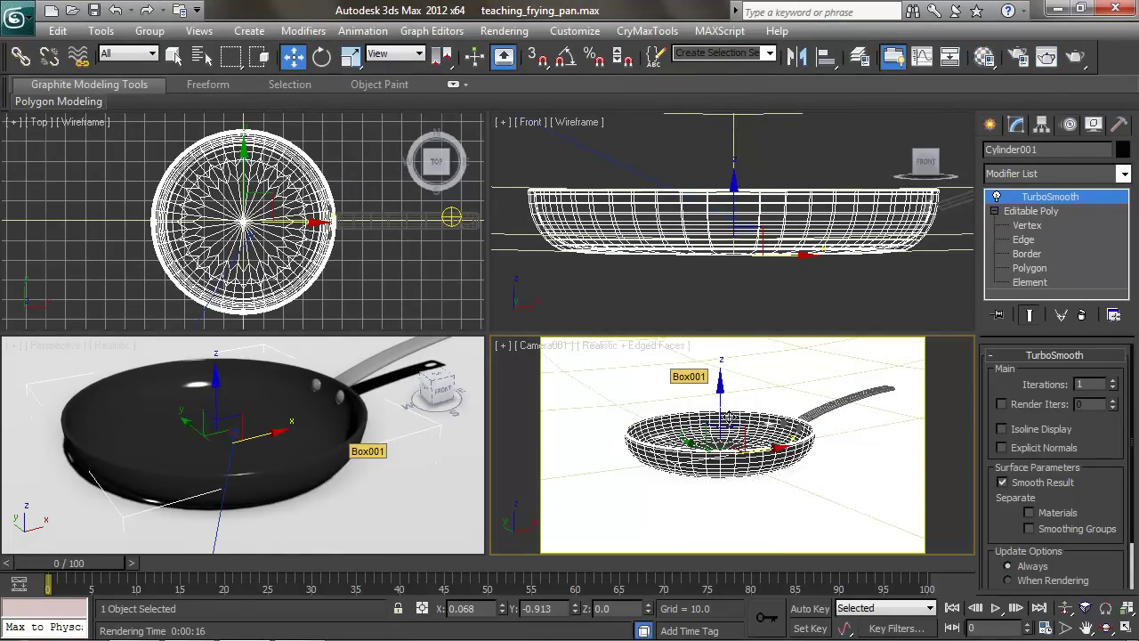
right_click(364, 273)
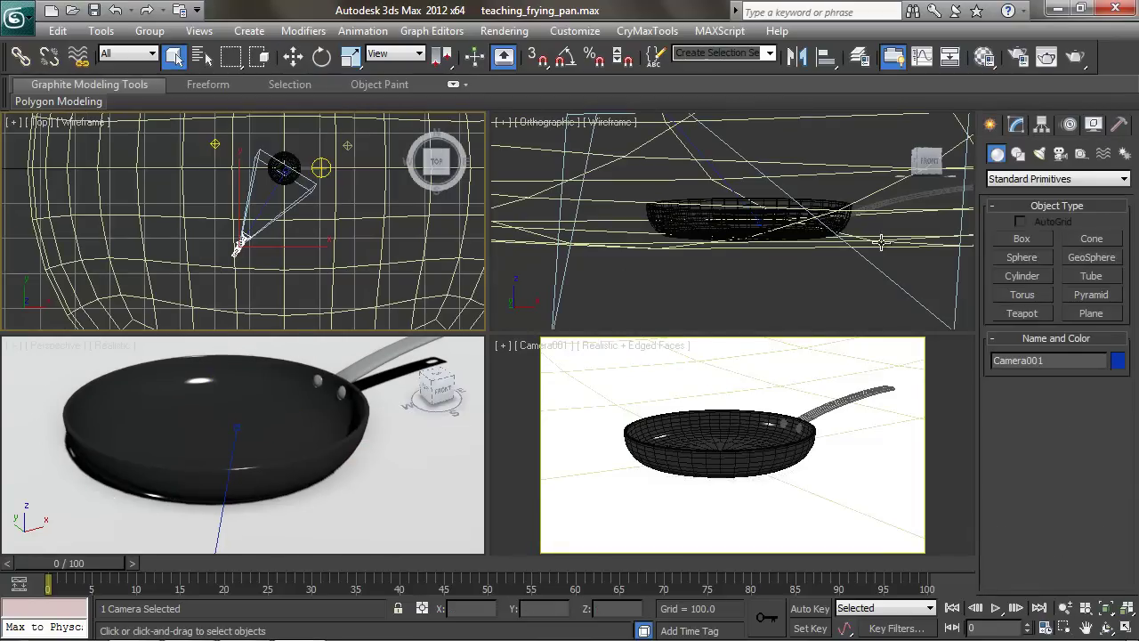
click(1019, 129)
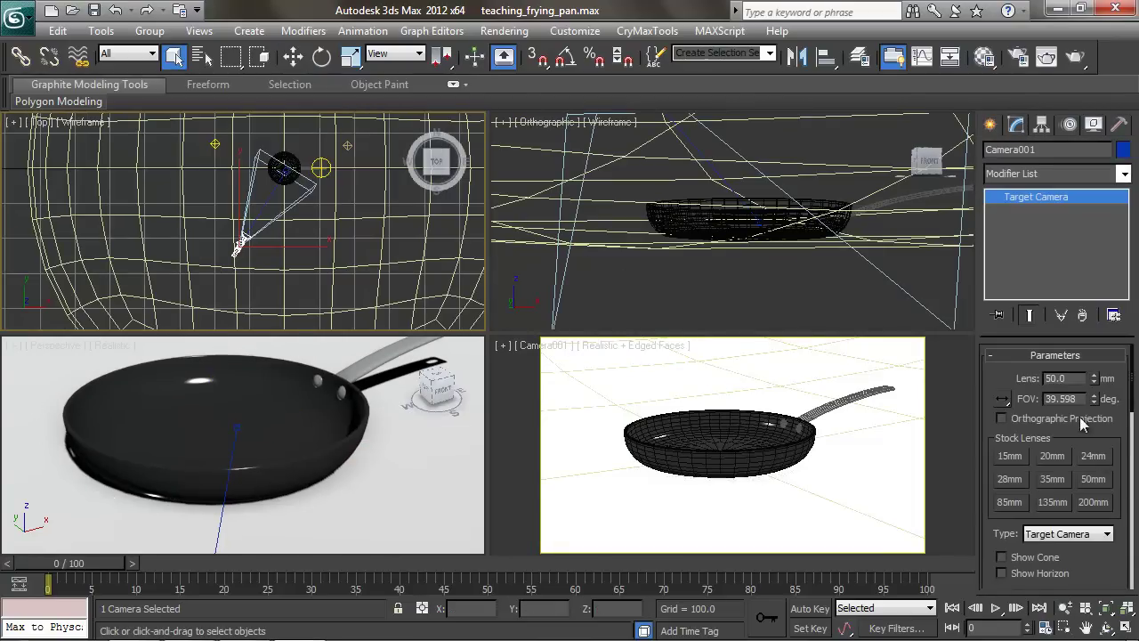
drag(1071, 379, 1015, 379)
key(Return)
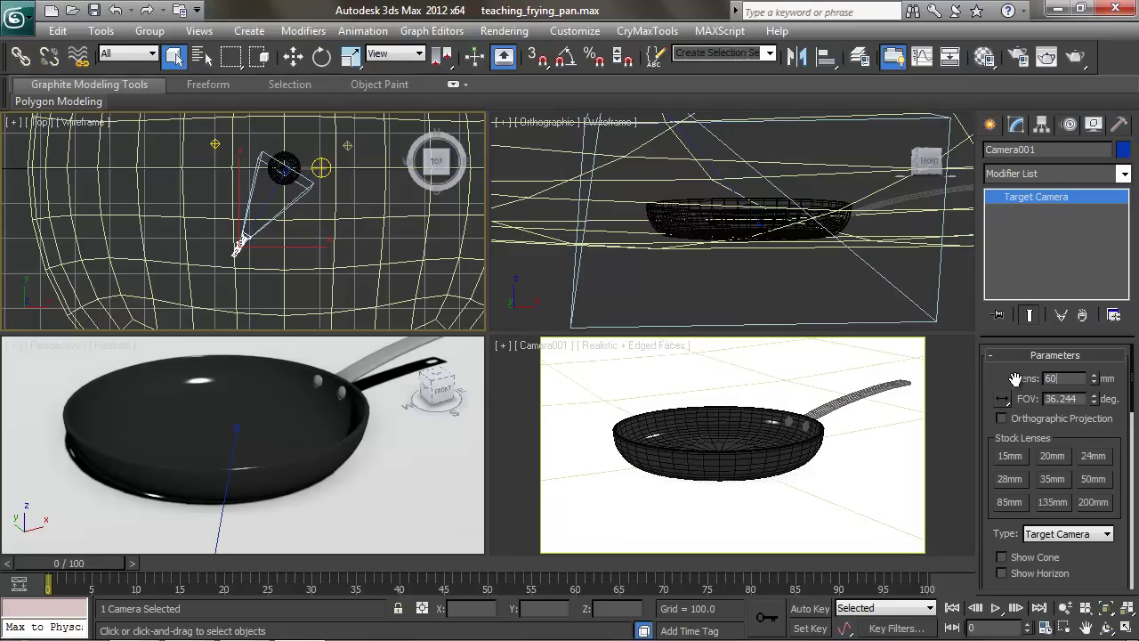
key(Return)
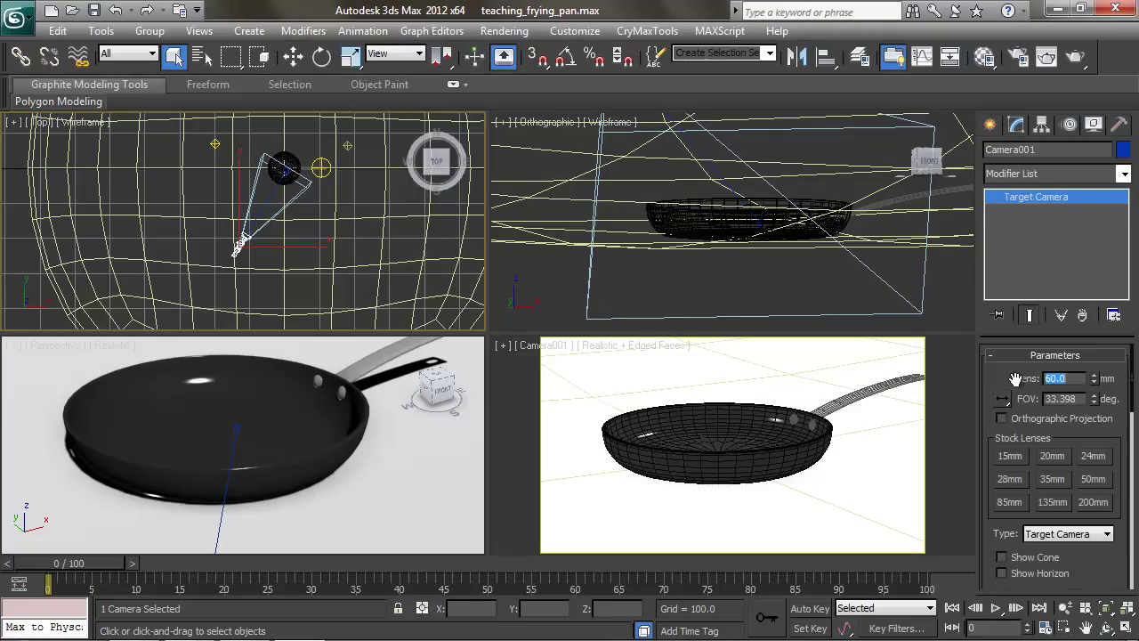
- Move the Camera001 target to about X 11.6, Y -9.5, Z 13.1 to reframe the whole pan and handle
click(288, 168)
right_click(270, 386)
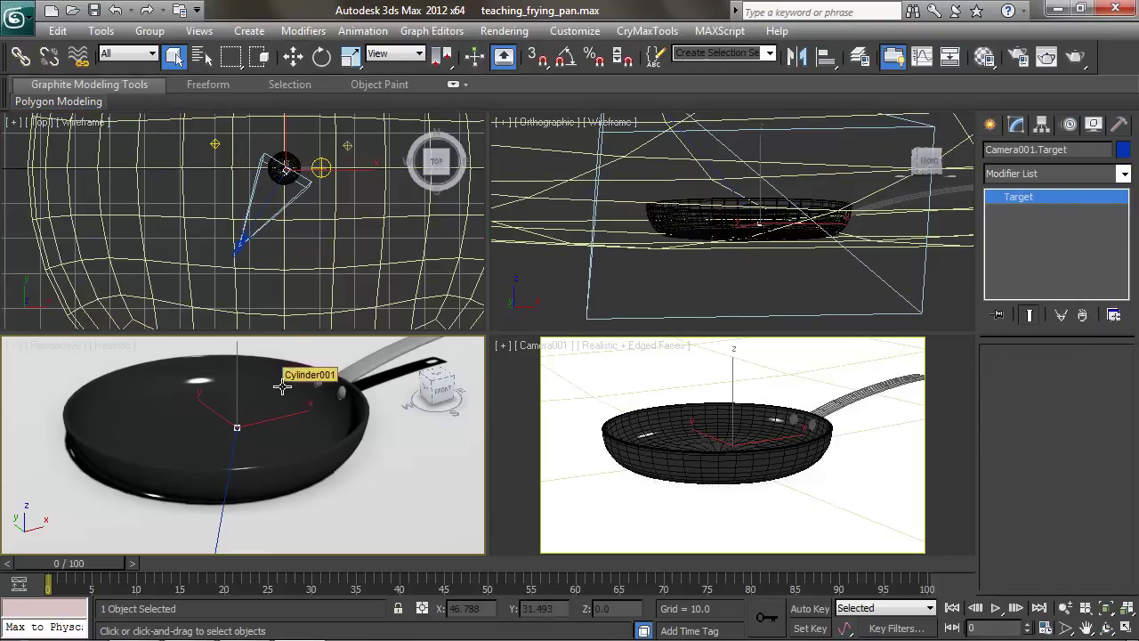
key(w)
drag(230, 364, 276, 392)
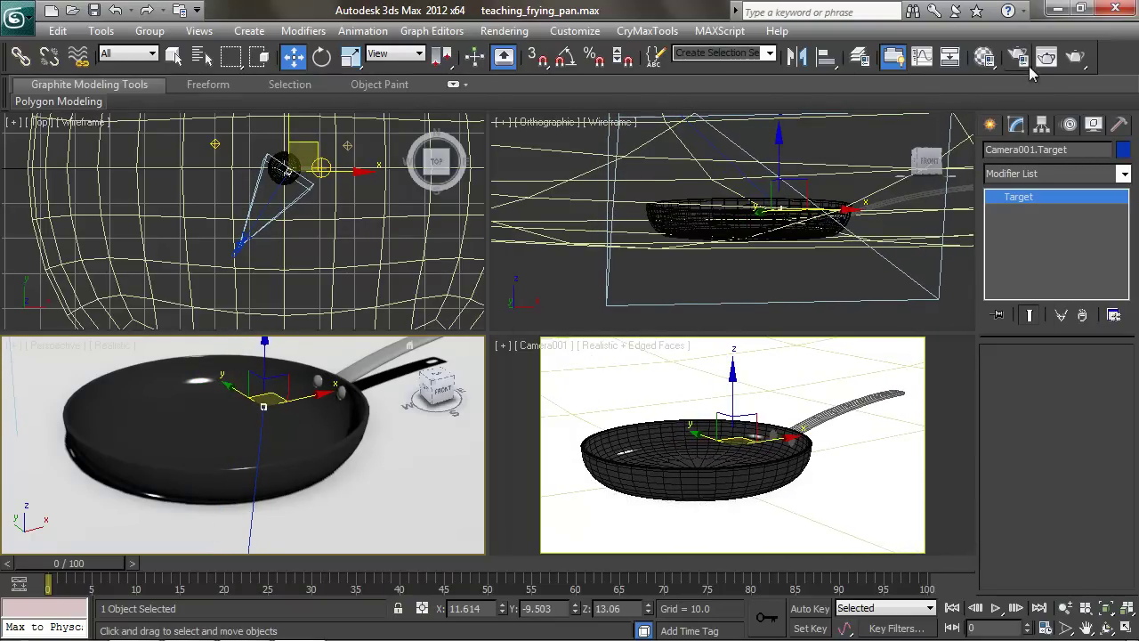